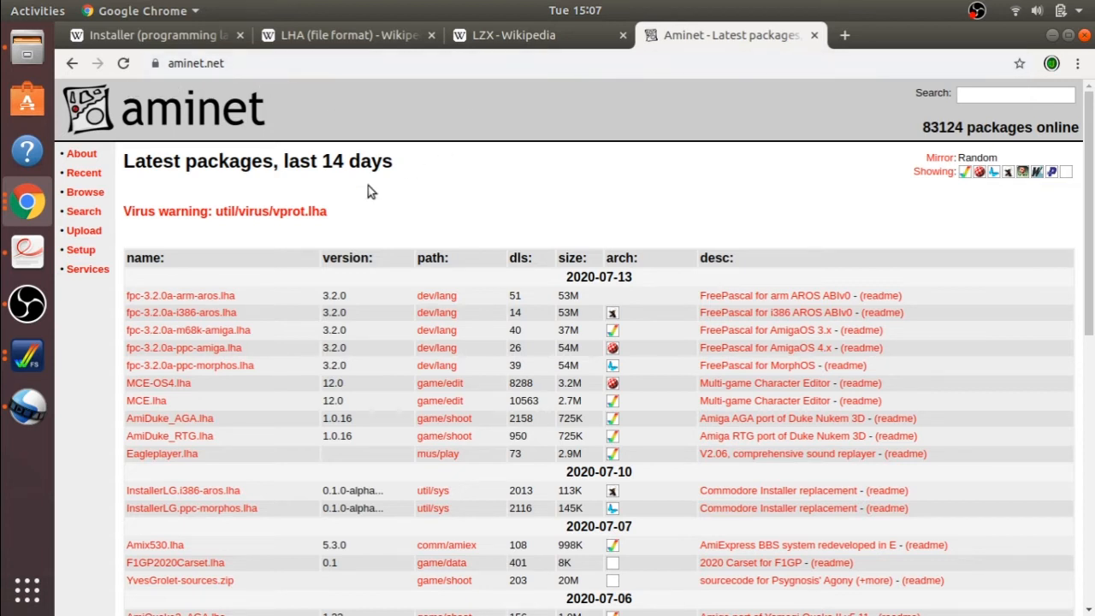
Examine the Wikipedia articles on Installer, LHA and LZX, and return to the Aminet package list.
left_click(159, 39)
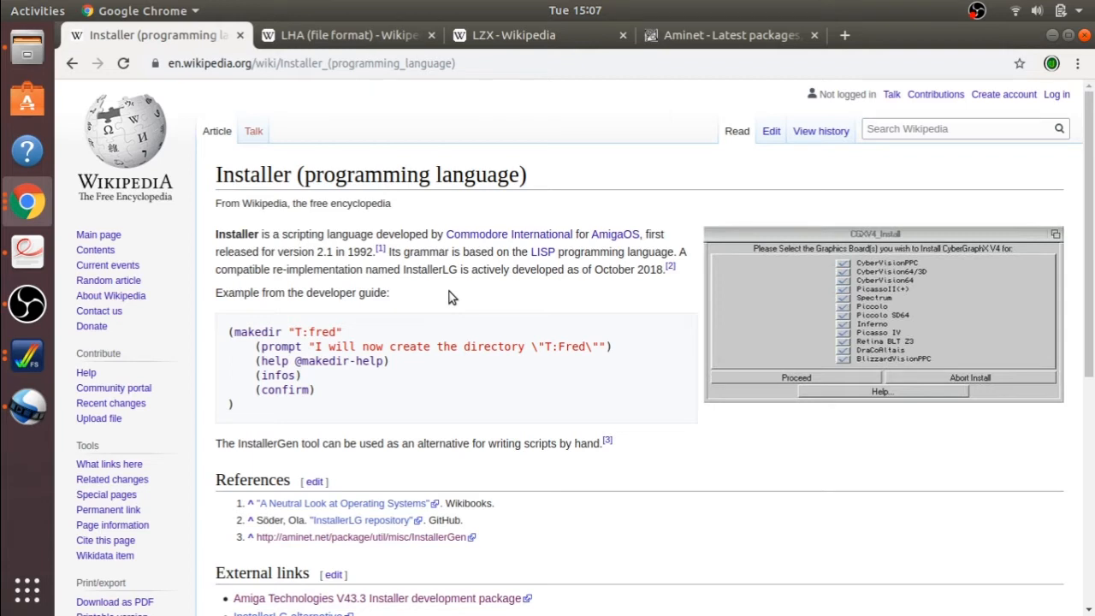
scroll(707, 538, "down", 5)
scroll(706, 538, "up", 5)
right_click(706, 538)
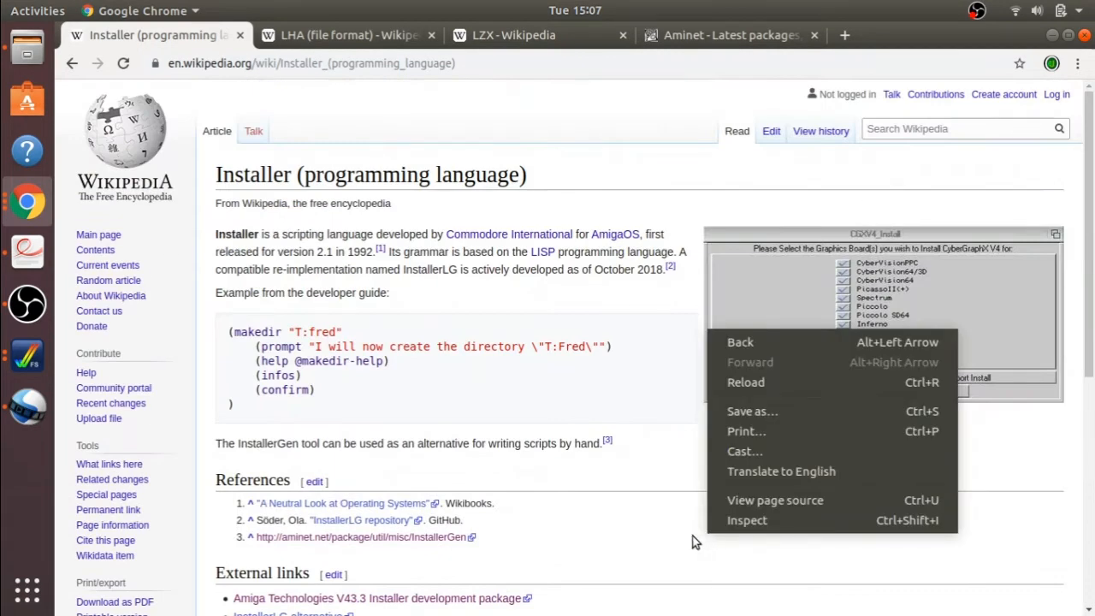
left_click(358, 27)
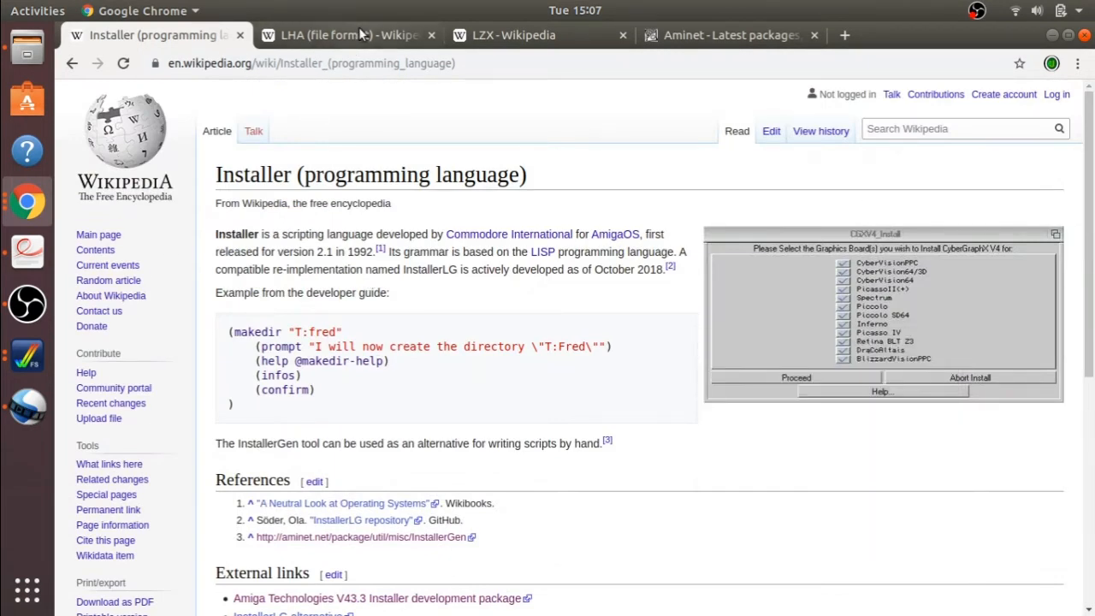
left_click(321, 38)
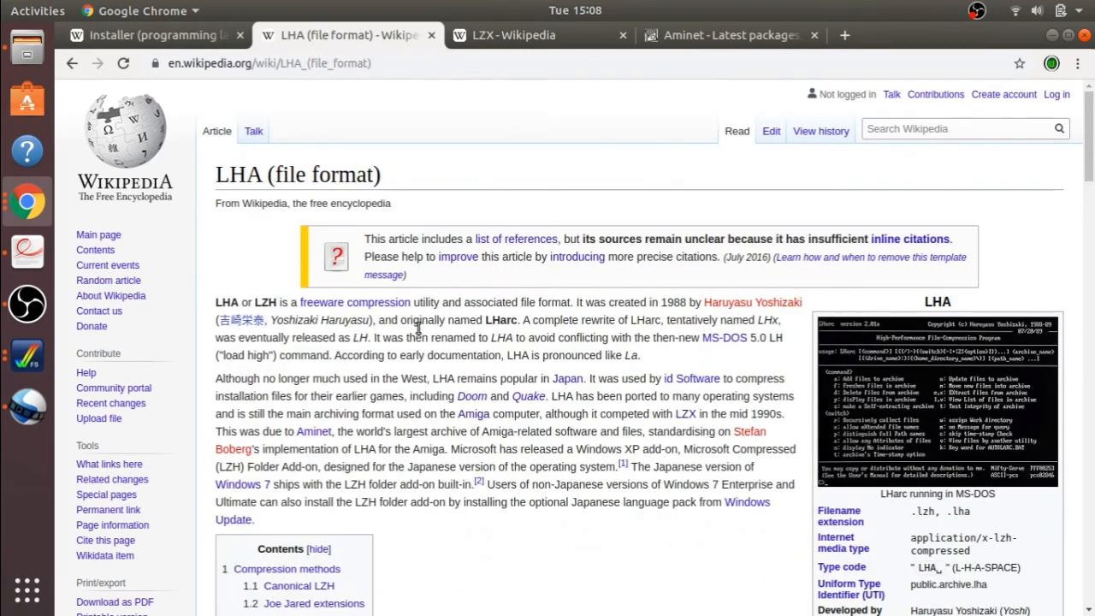
left_click(741, 40)
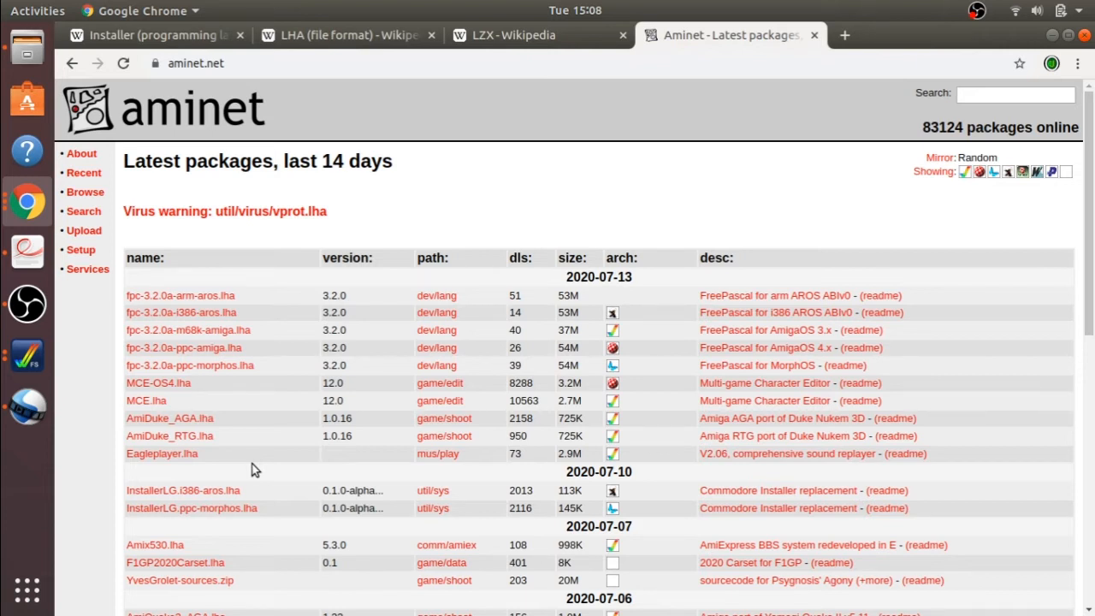
left_click(521, 36)
left_click(339, 36)
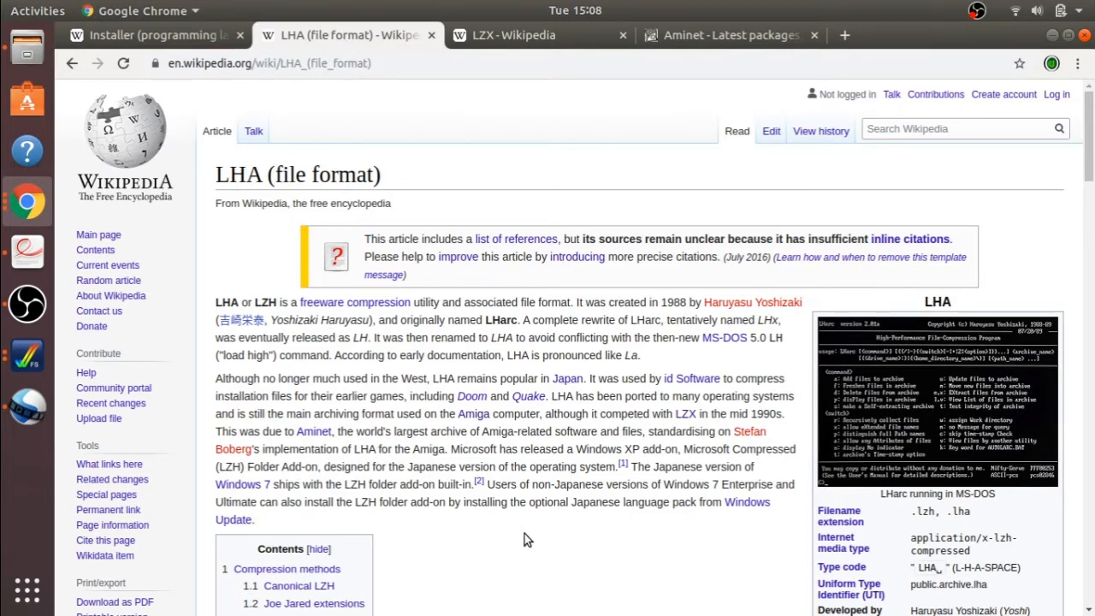
scroll(455, 523, "down", 3)
scroll(456, 524, "up", 3)
left_click(177, 36)
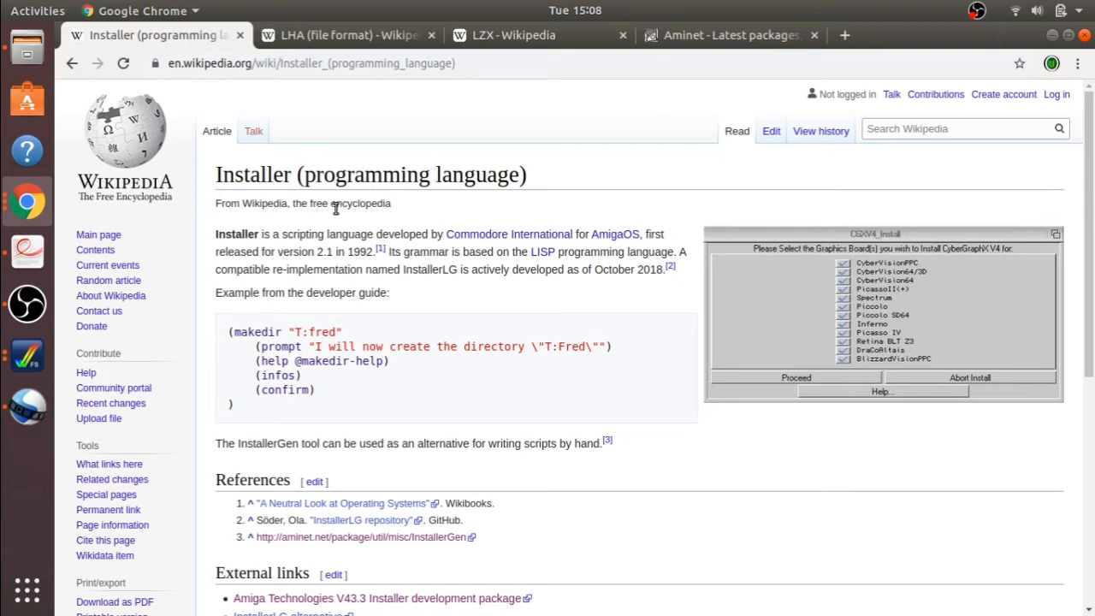
left_click(712, 37)
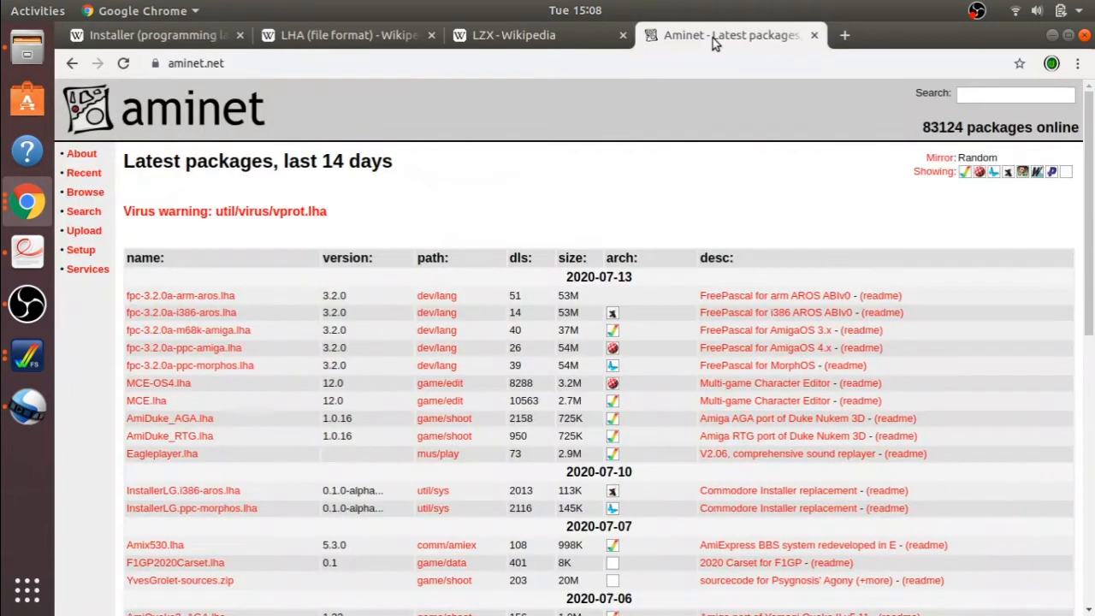
Enter installer as the search term on Aminet.
left_click(991, 96)
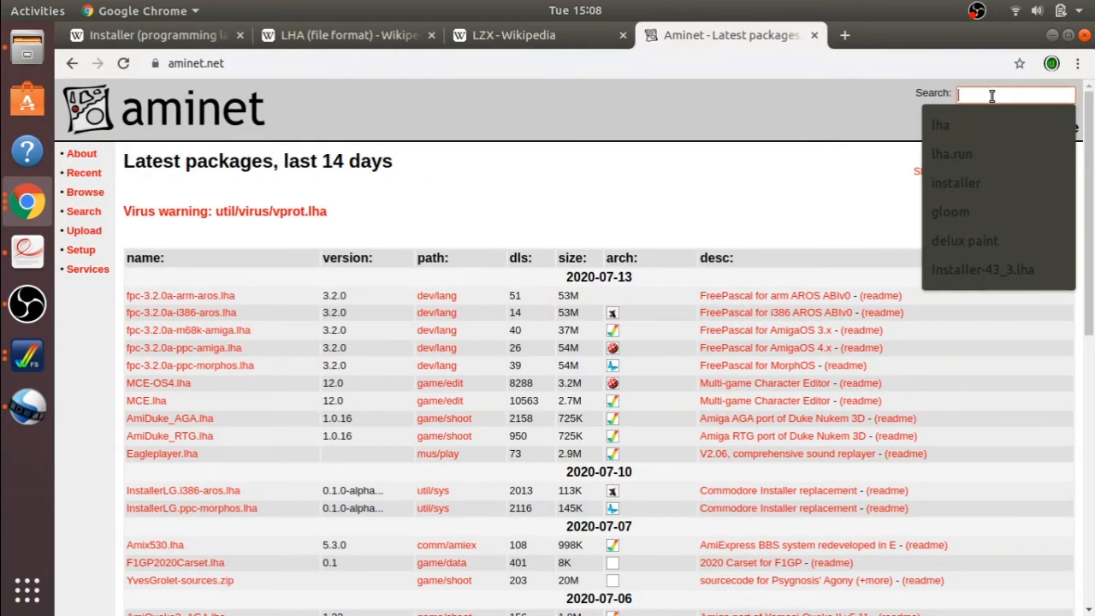
type("insta")
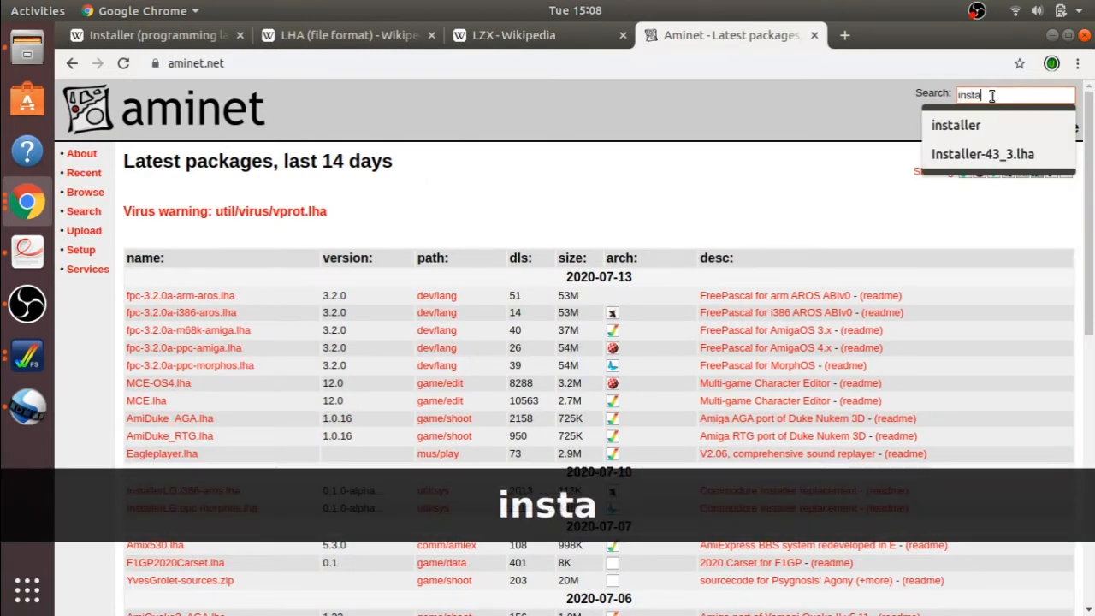
type("l")
key("Down")
key("Return")
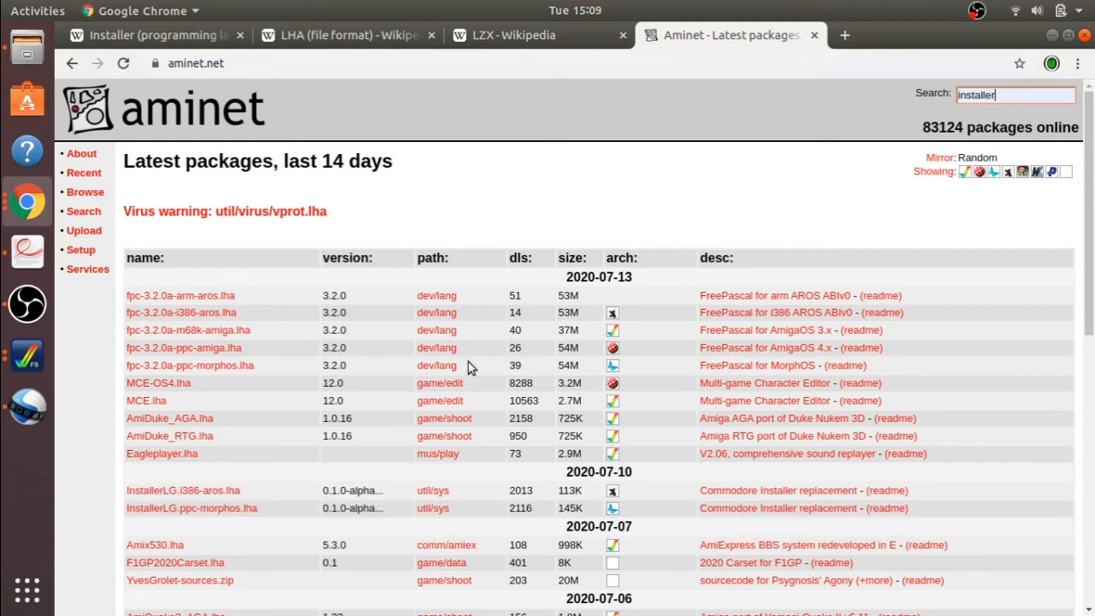
Look through Aminet's list of the latest packages from the last 14 days.
scroll(210, 477, "down", 5)
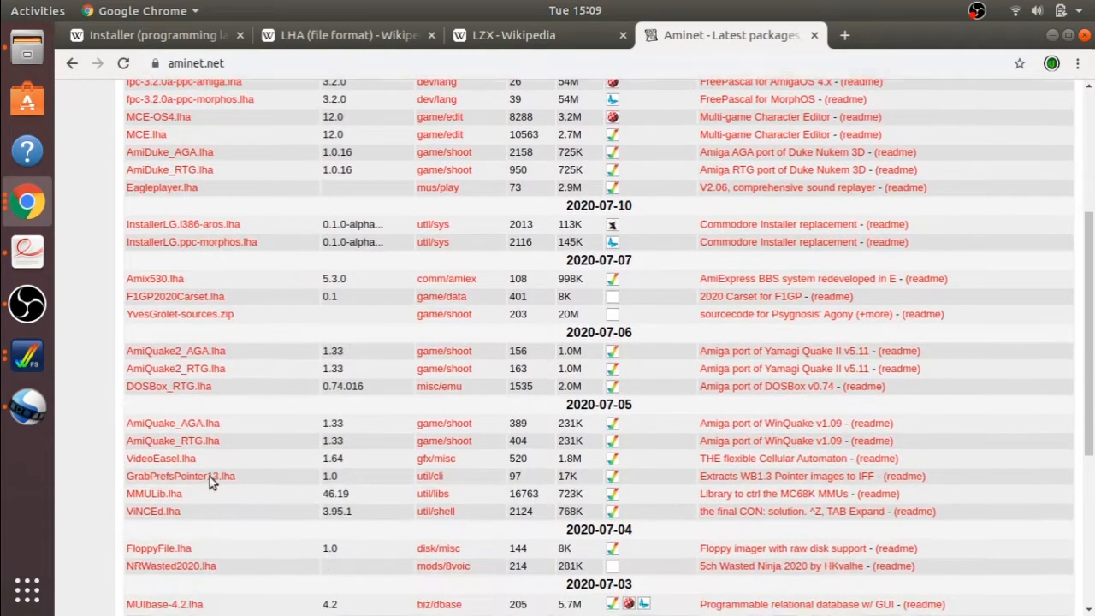
scroll(210, 477, "down", 8)
scroll(209, 477, "up", 13)
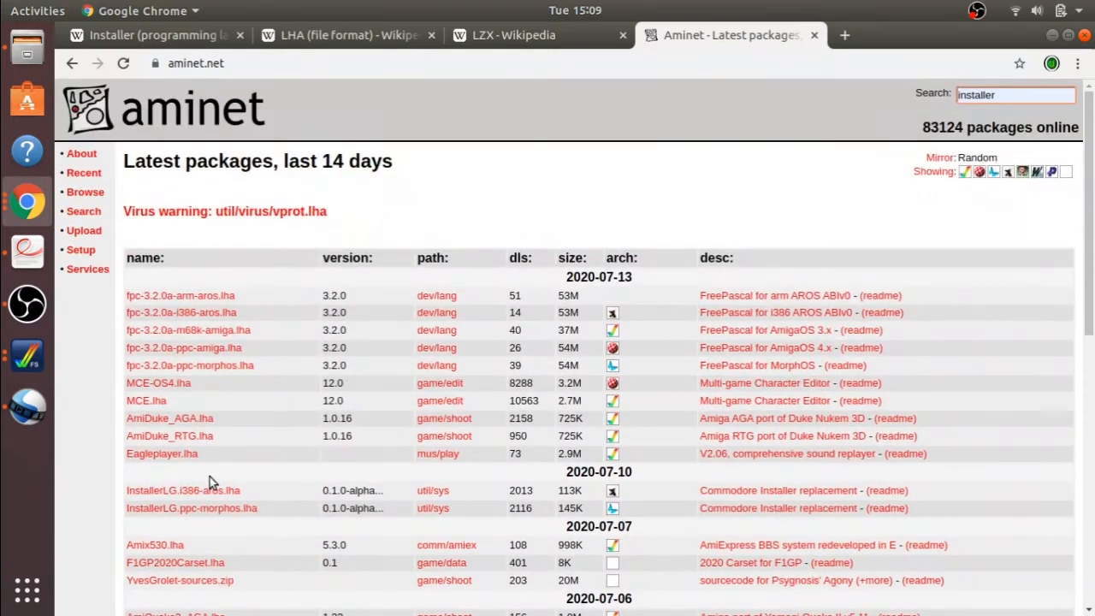
scroll(209, 477, "down", 3)
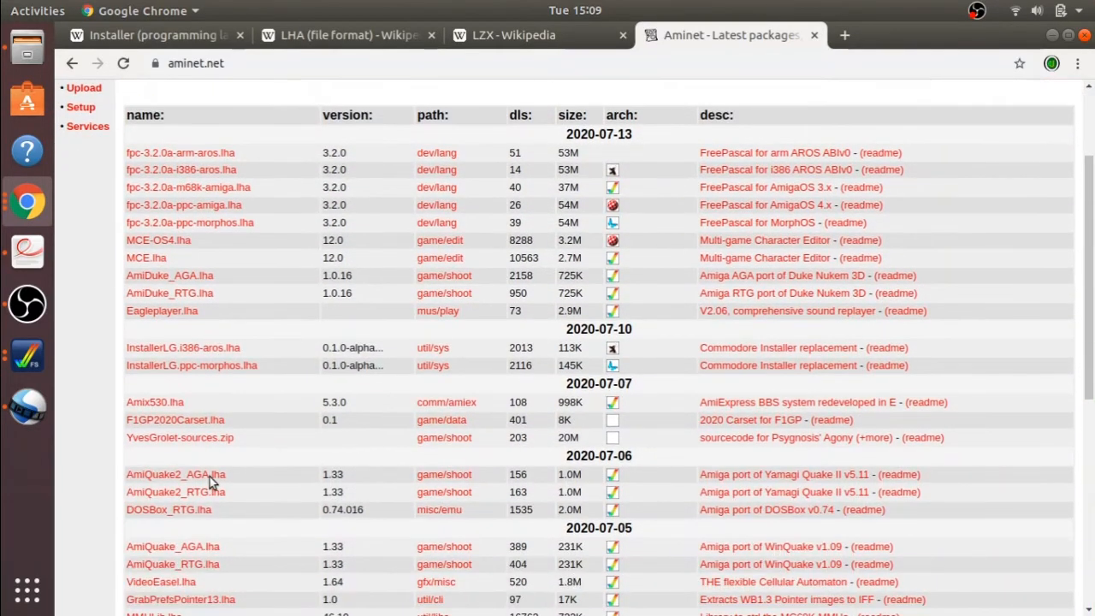
scroll(211, 481, "down", 4)
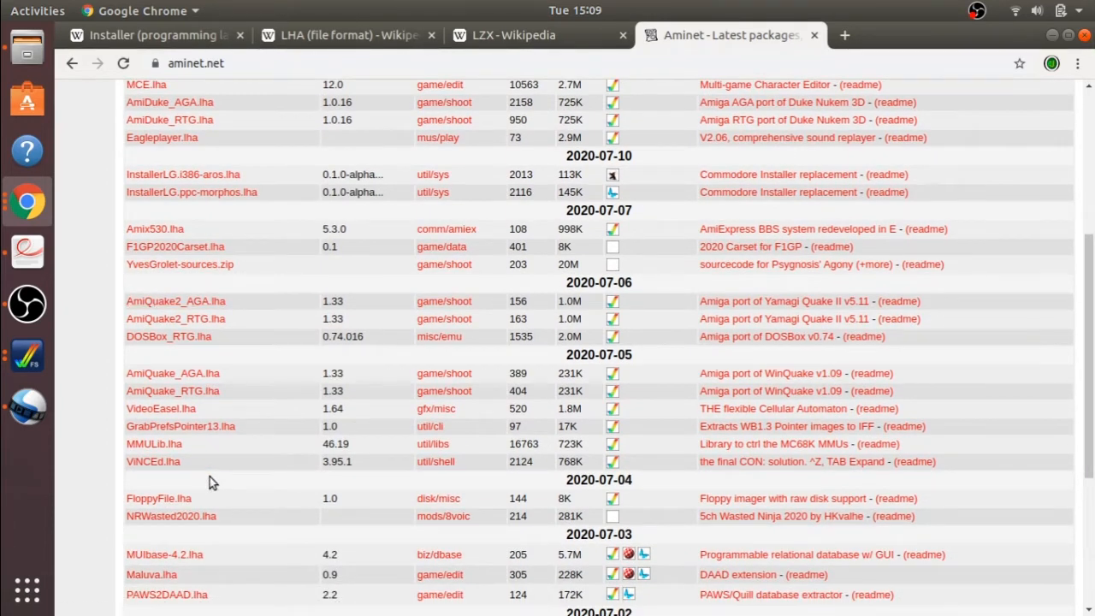
scroll(211, 481, "down", 4)
scroll(209, 476, "down", 3)
scroll(209, 476, "up", 3)
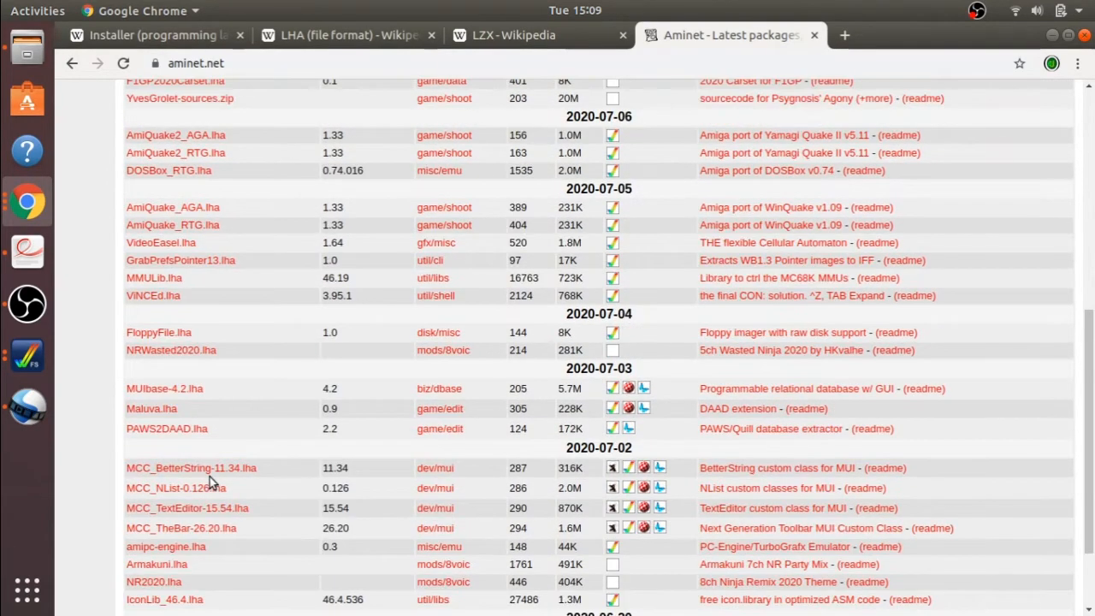
scroll(210, 476, "up", 8)
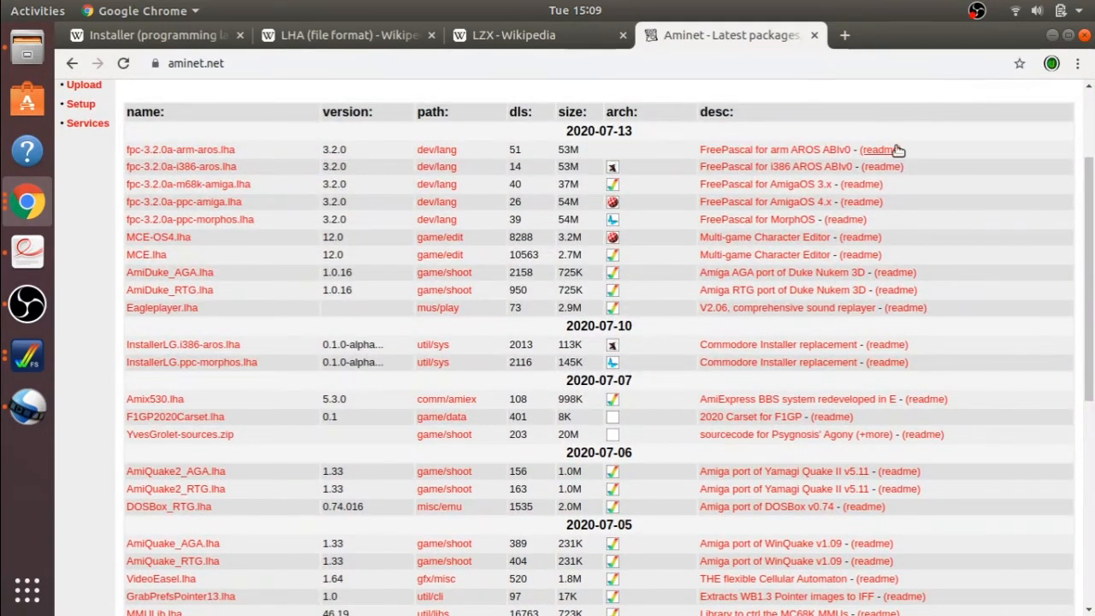
scroll(895, 147, "up", 3)
Search Aminet for Installer-43_3.lha and download the package.
left_click(1015, 95)
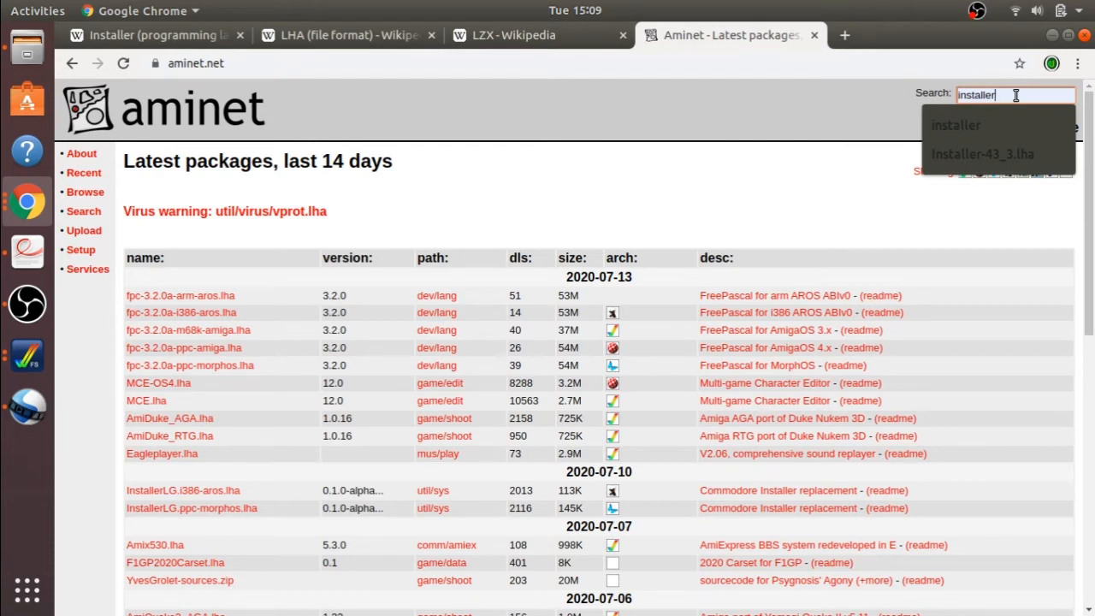
type("installer")
key("BackSpace")
key("Down")
key("Down")
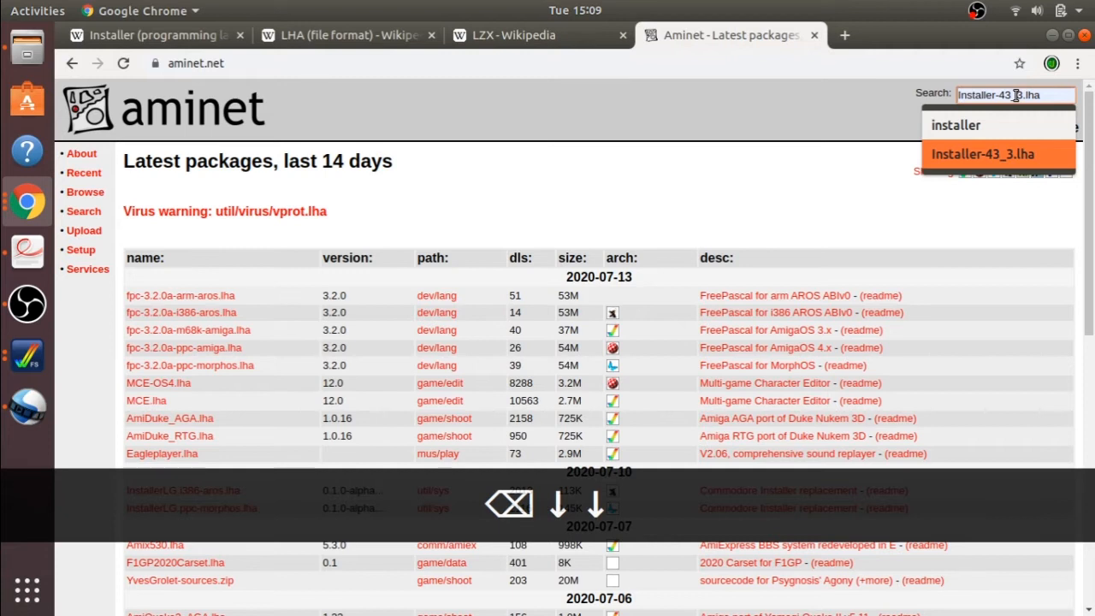
key("Return")
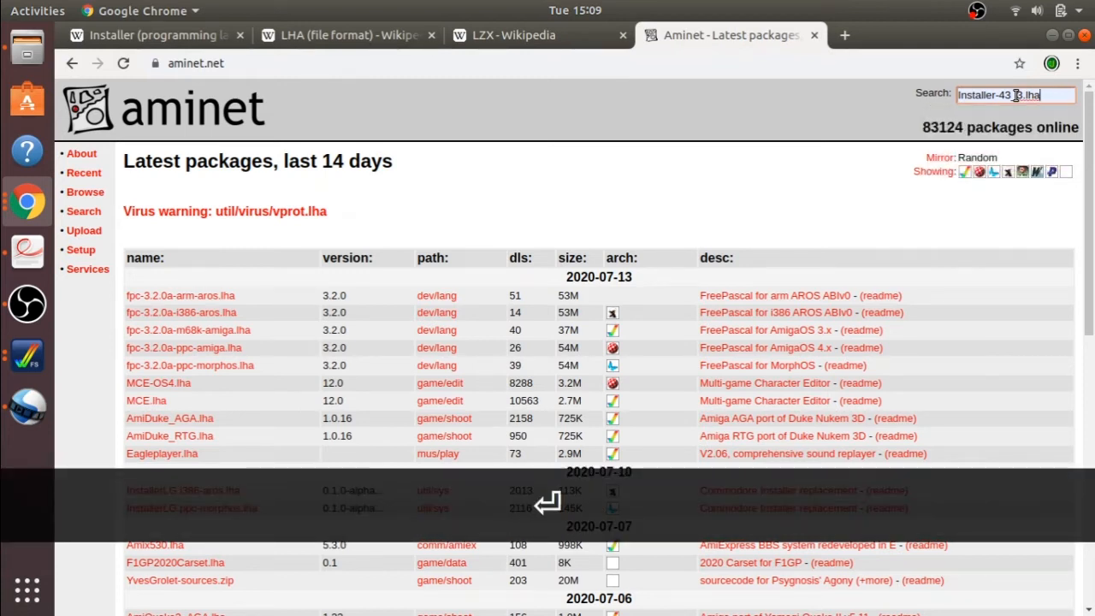
key("Return")
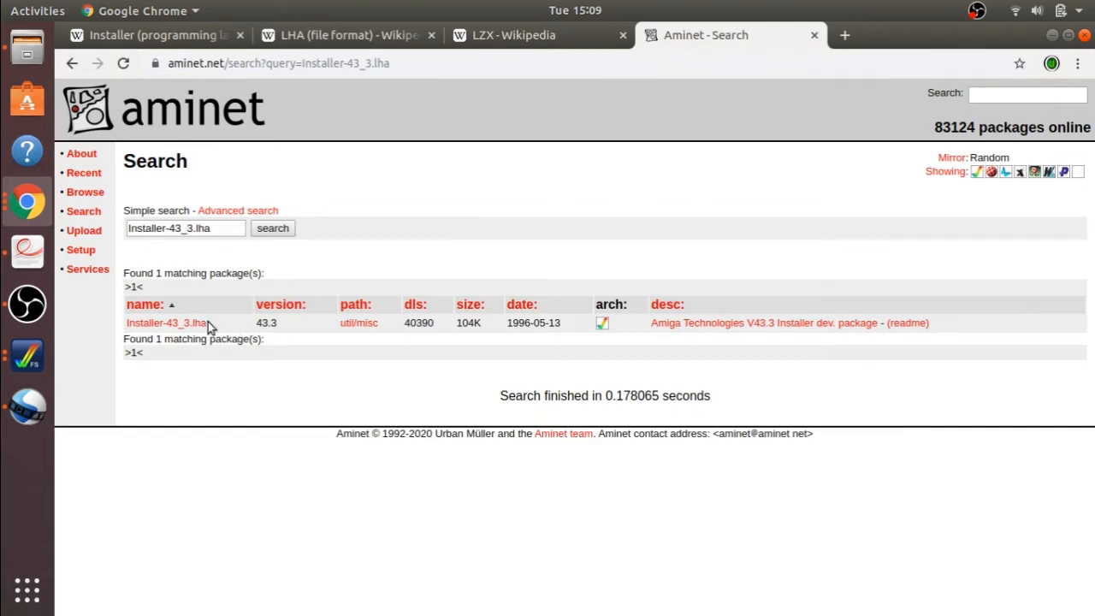
left_click(158, 324)
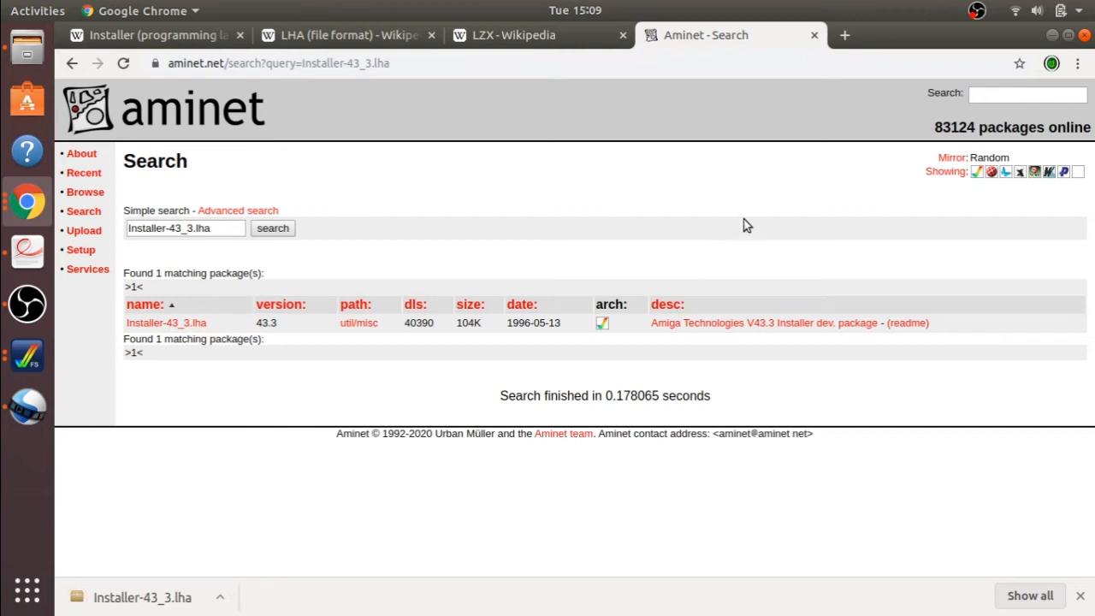
Search Aminet for lha and look through the results.
left_click(1012, 95)
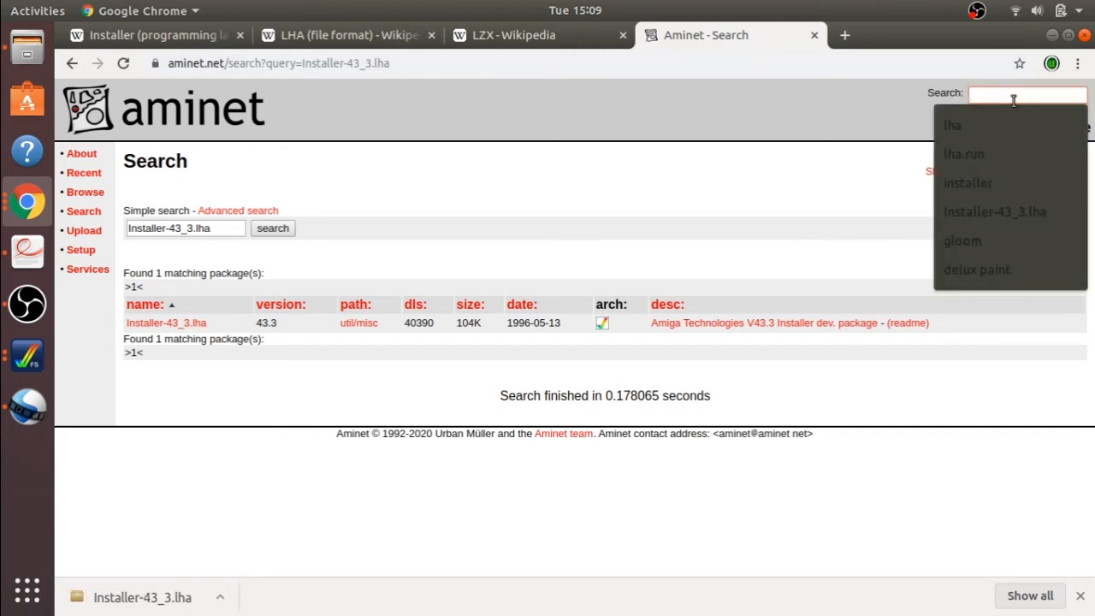
type("lha")
key("Return")
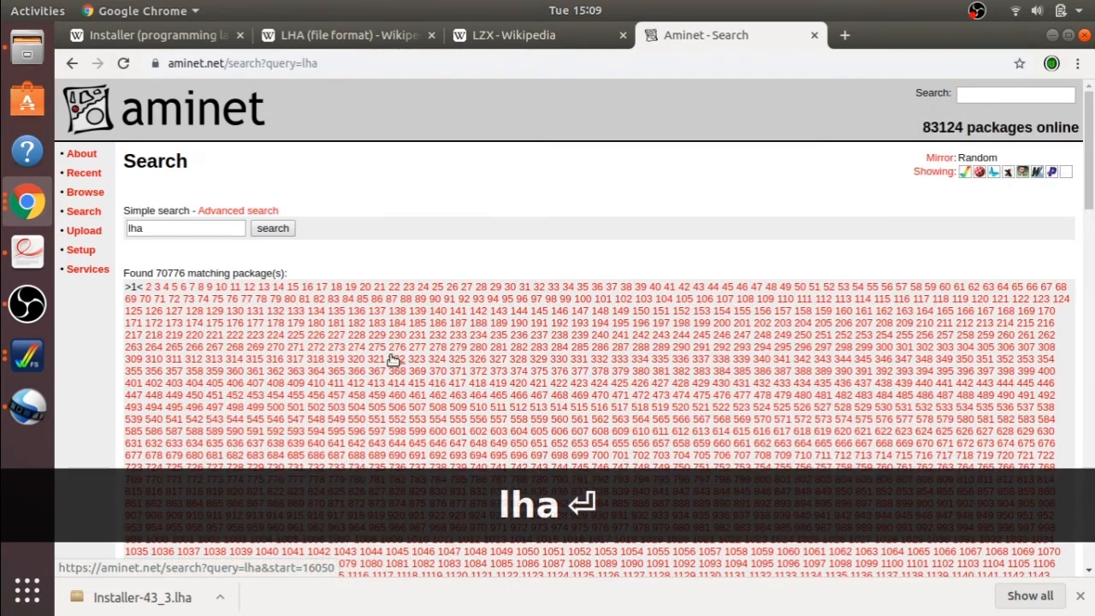
scroll(391, 359, "down", 20)
scroll(397, 351, "up", 20)
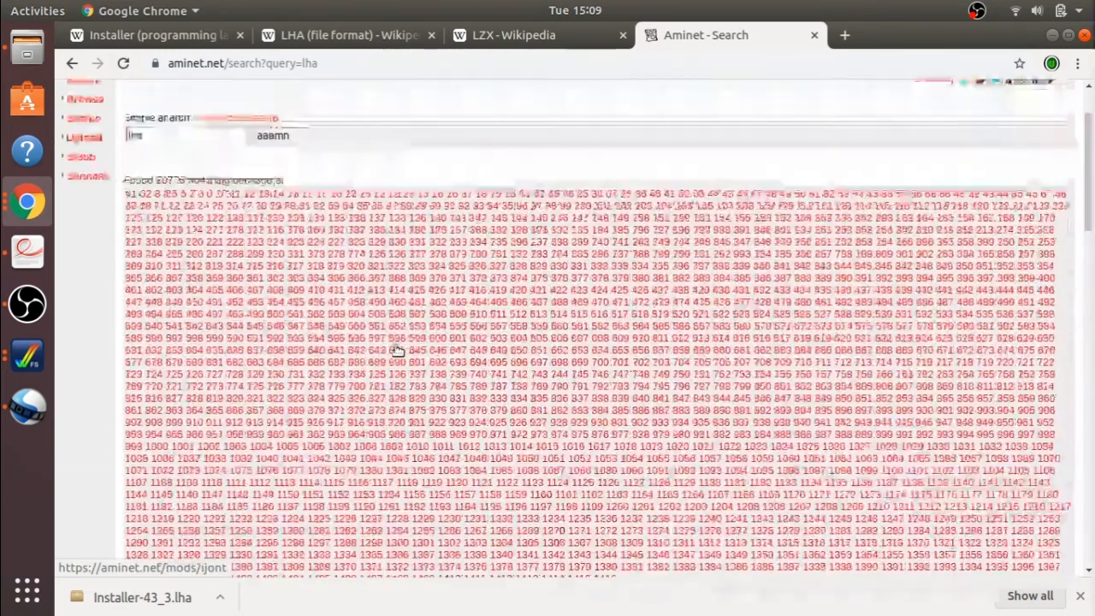
Search Aminet for lha.run, download the self-extracting archive and keep the file.
left_click(980, 96)
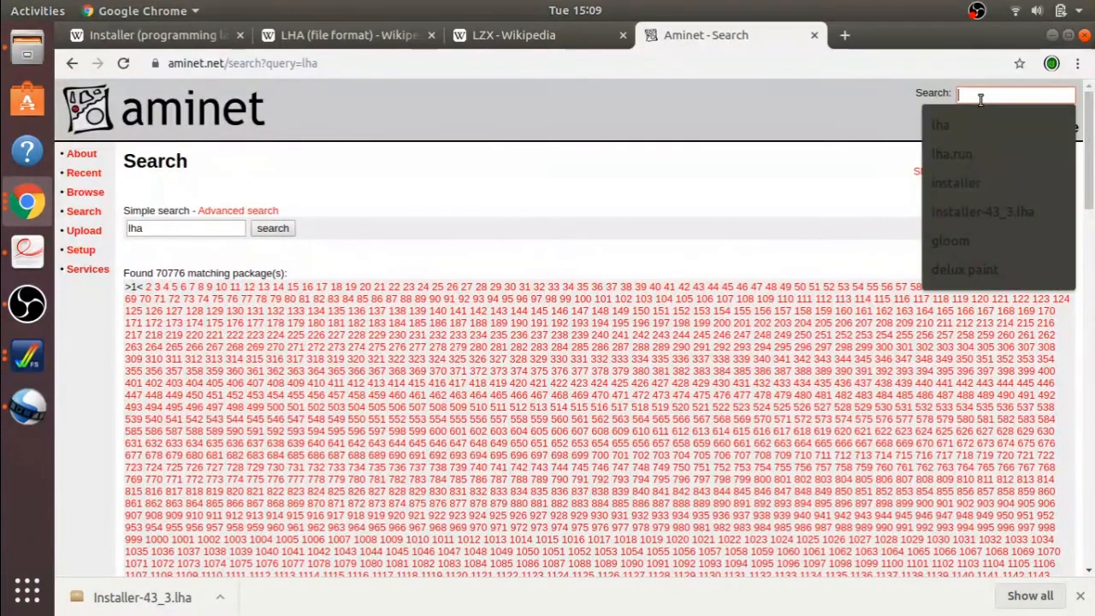
type("lha.")
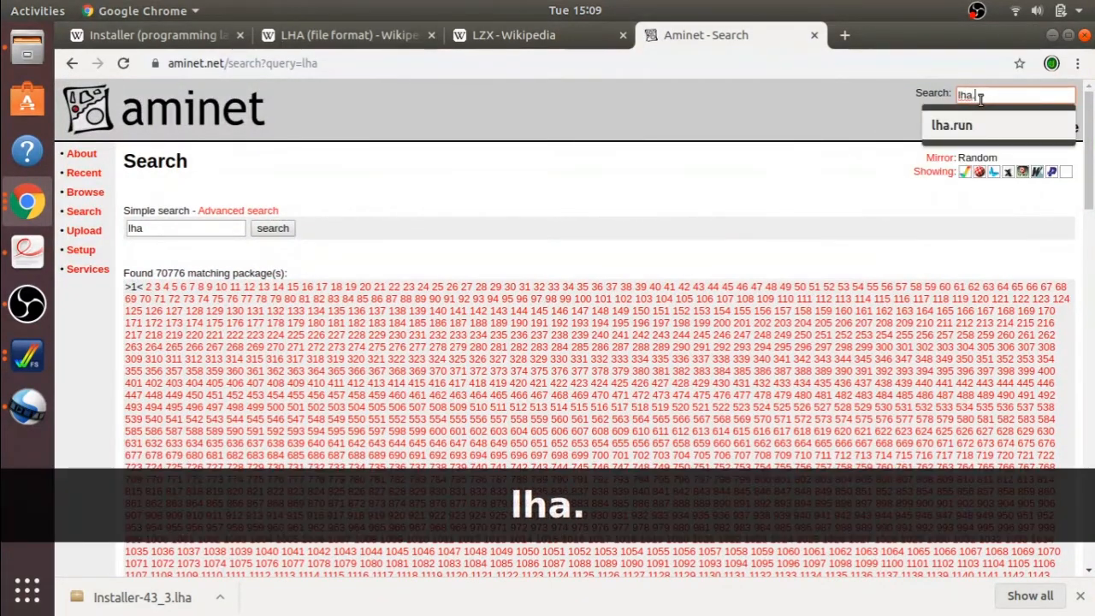
type("run")
key("Return")
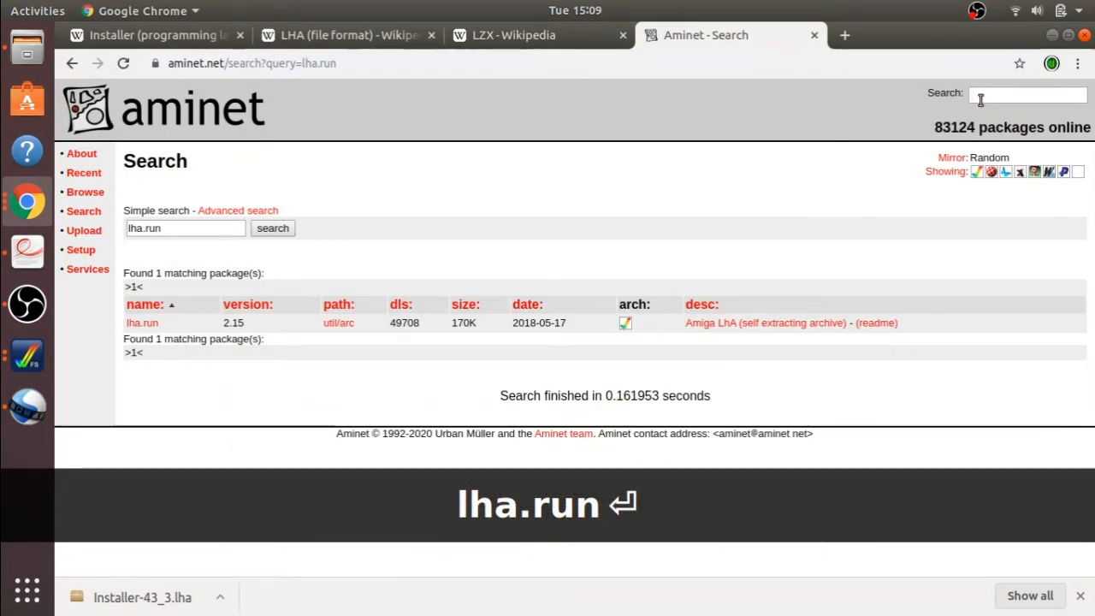
left_click(151, 327)
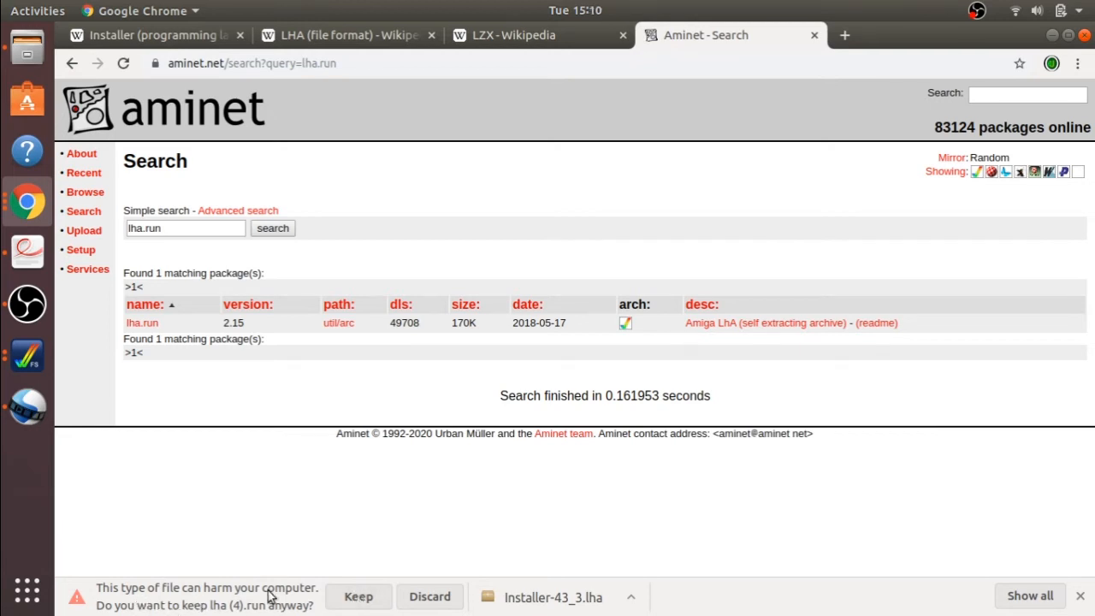
left_click(359, 597)
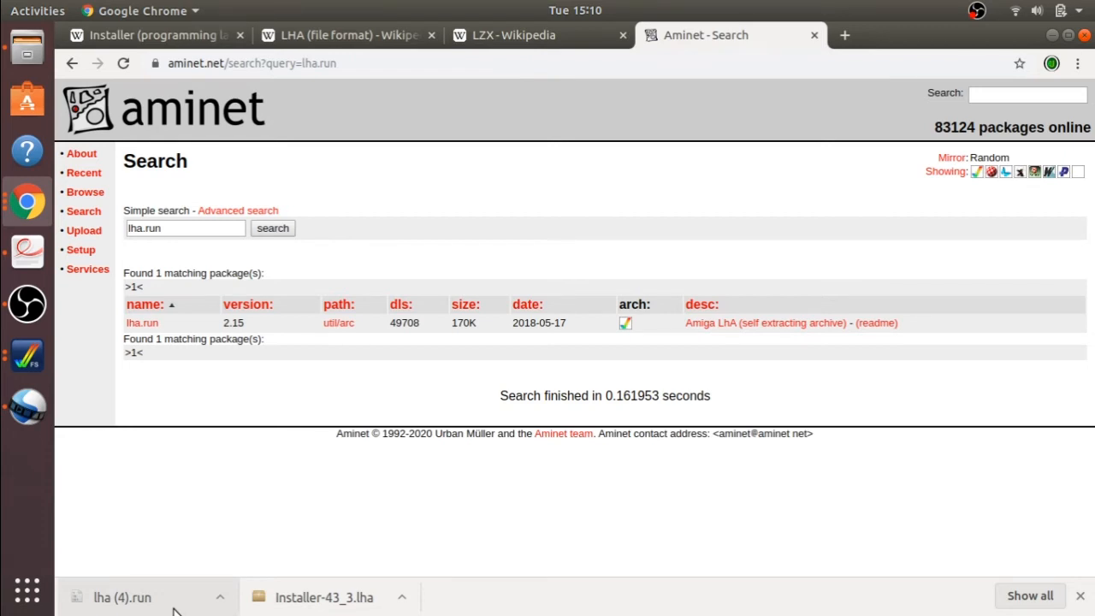
Show the downloaded archive in its folder and copy lha (4).run and Installer-43_3.lha.
right_click(119, 598)
left_click(201, 550)
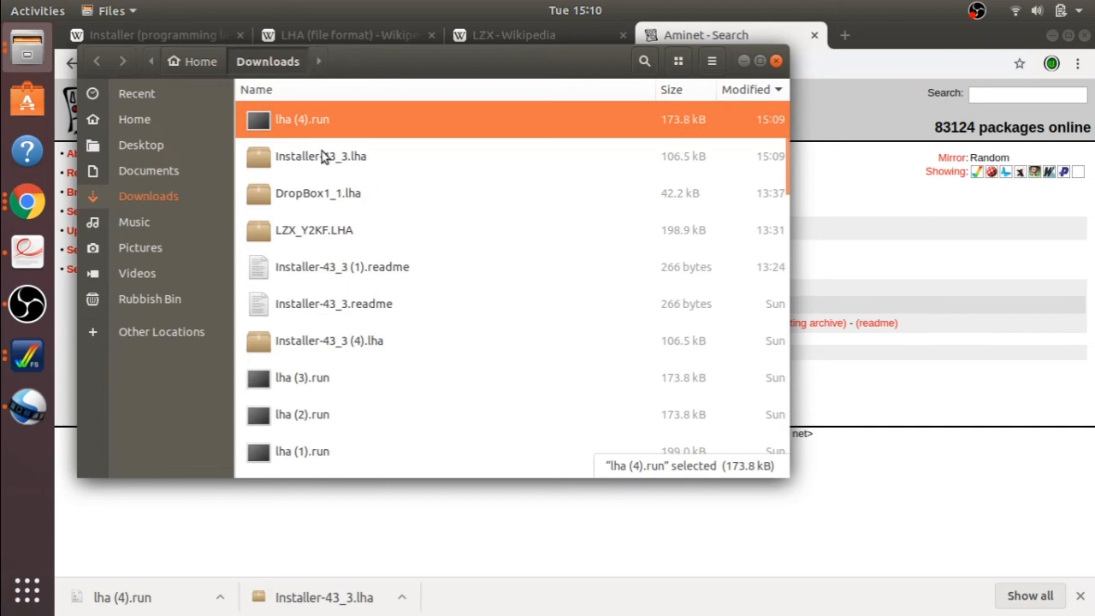
left_click(322, 154, "ctrl")
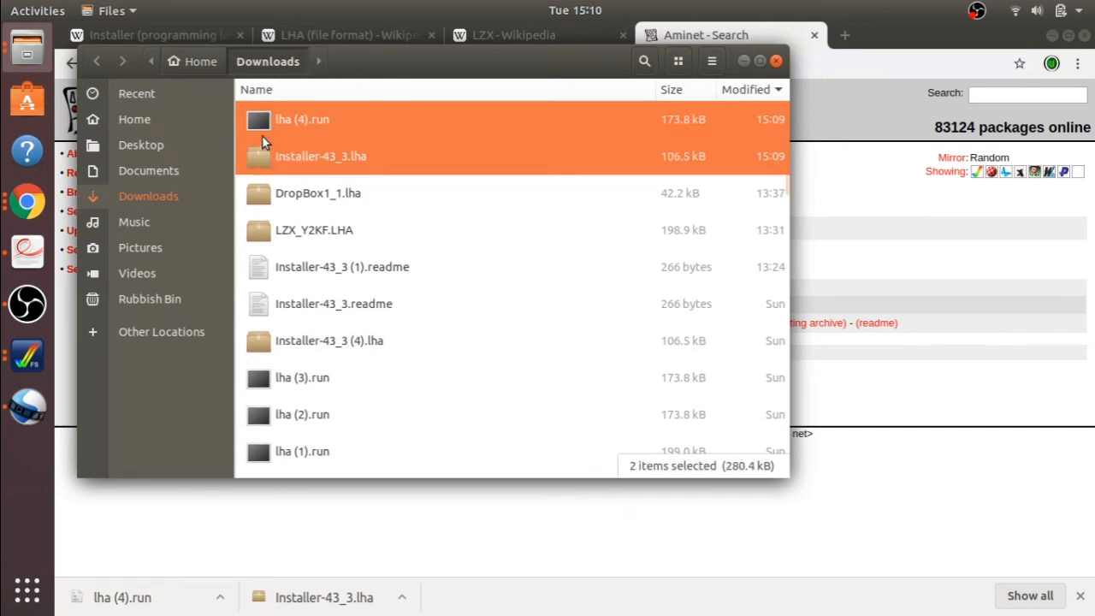
left_click(280, 122)
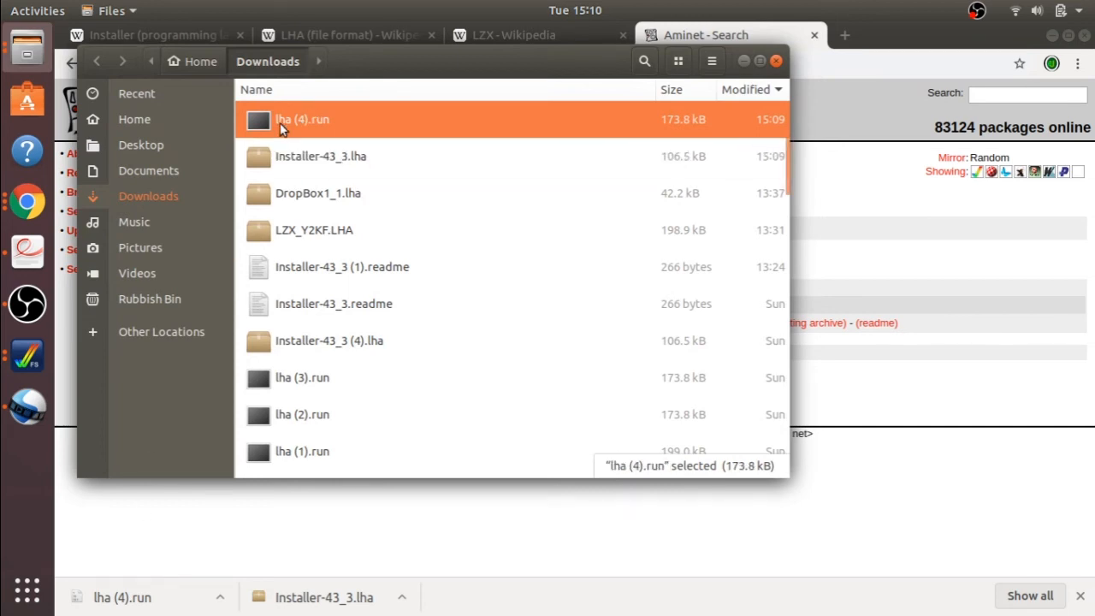
left_click(309, 157, "ctrl")
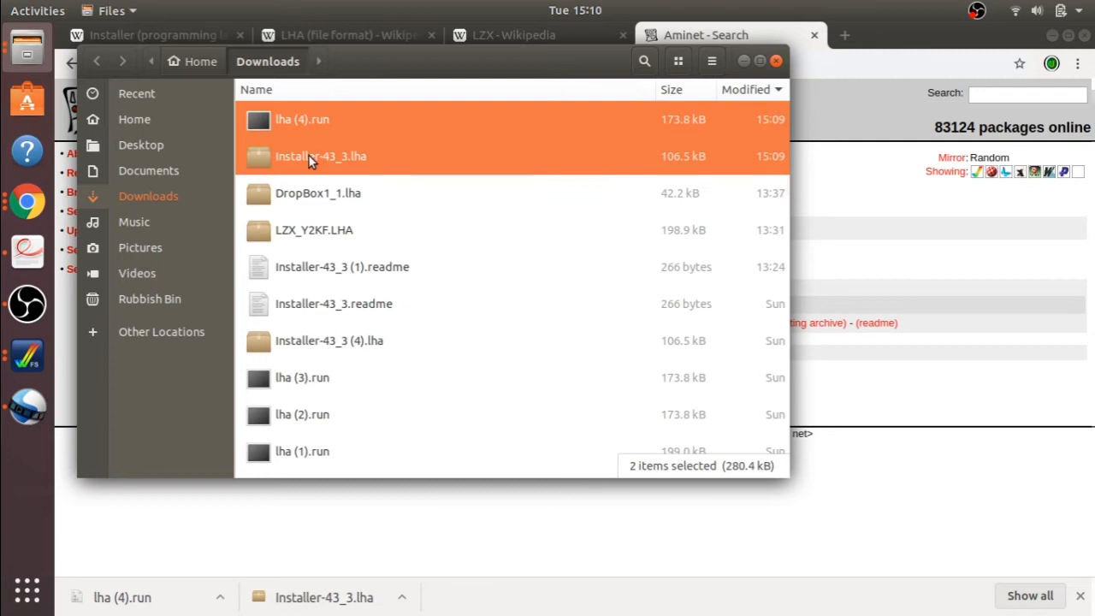
key("ctrl+c")
Paste the copied files into the Programs folder under Documents/FS-UAE/Hard Drives.
left_click(164, 177)
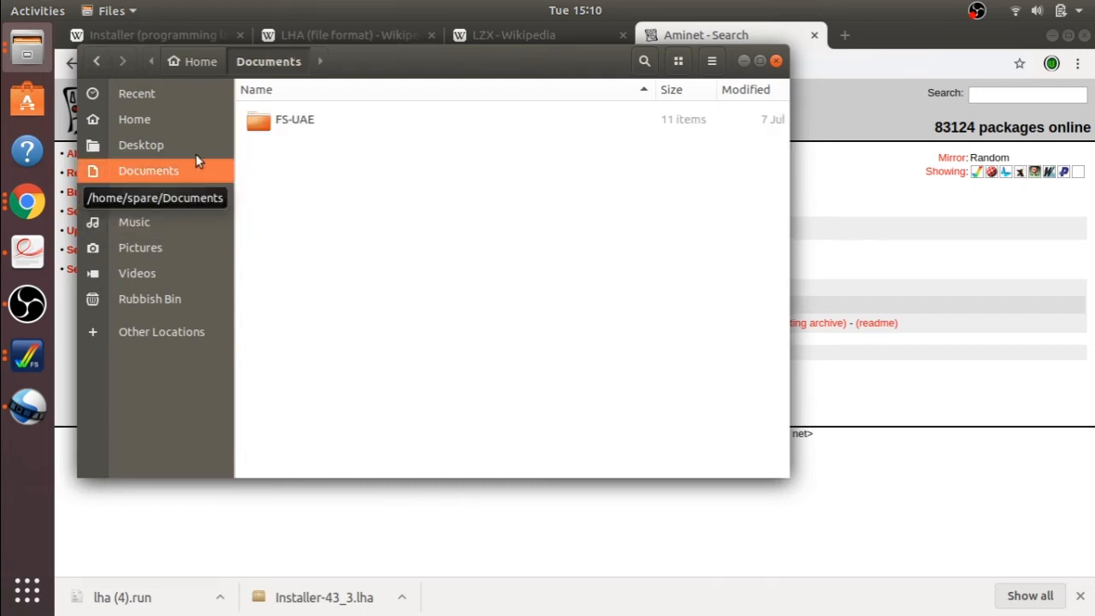
double_click(272, 121)
left_click(272, 120)
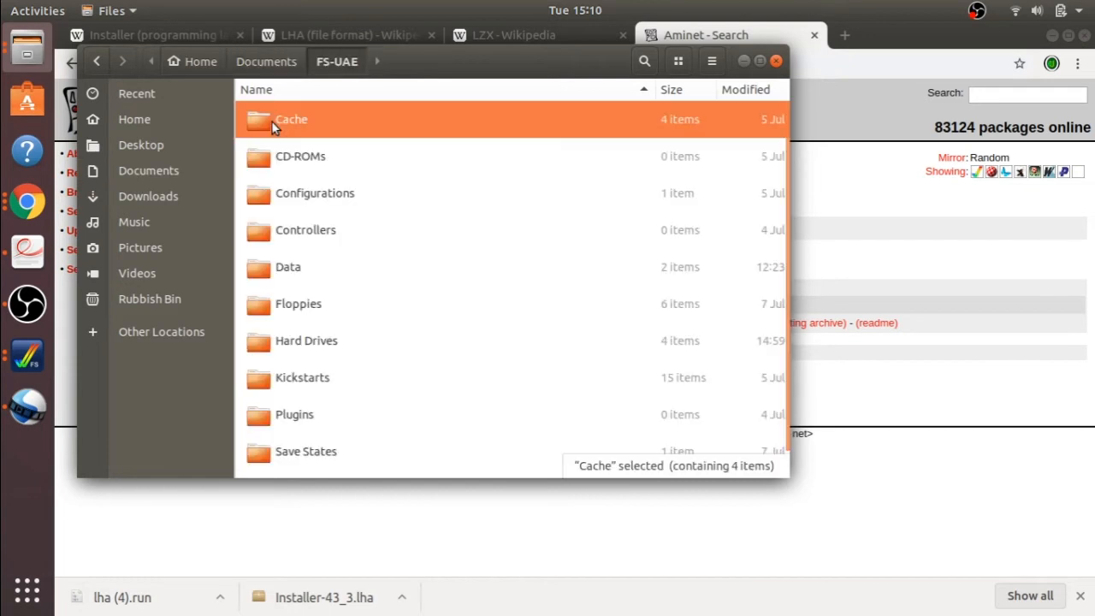
double_click(303, 343)
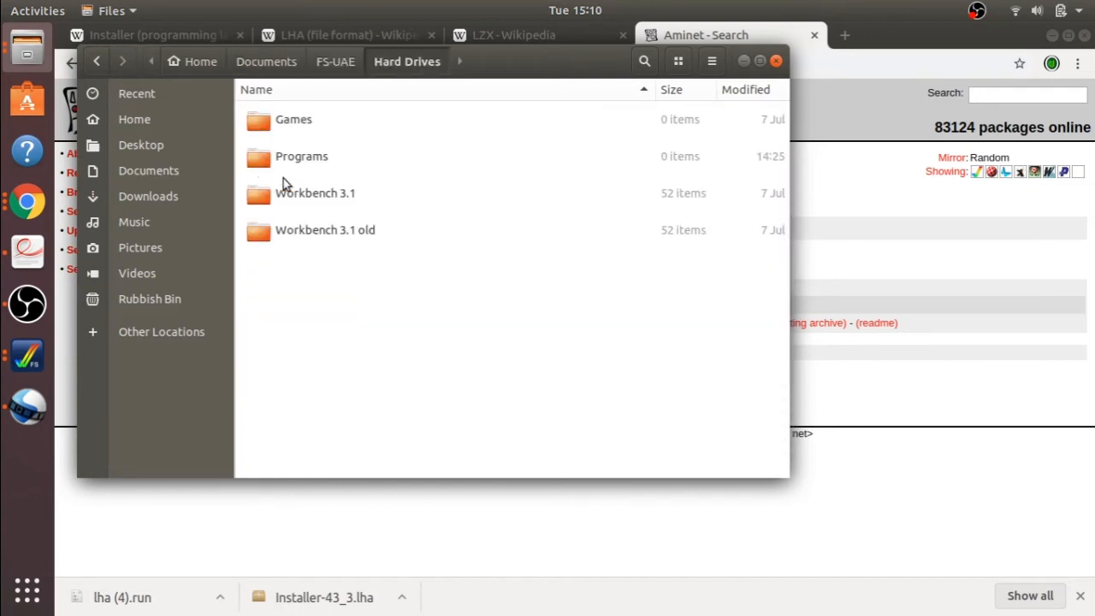
double_click(300, 162)
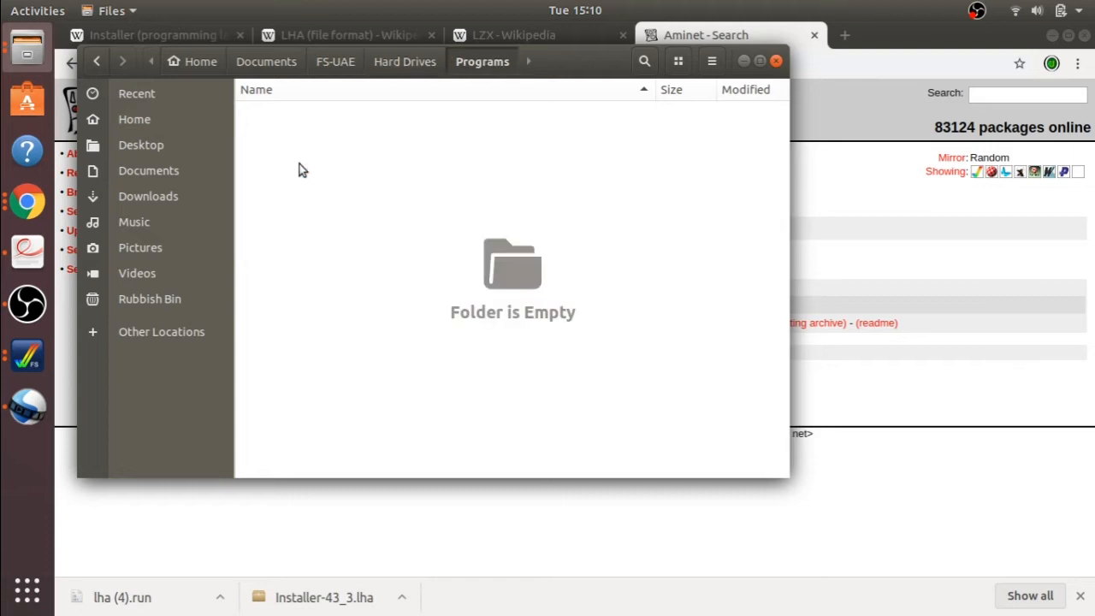
key("ctrl+v")
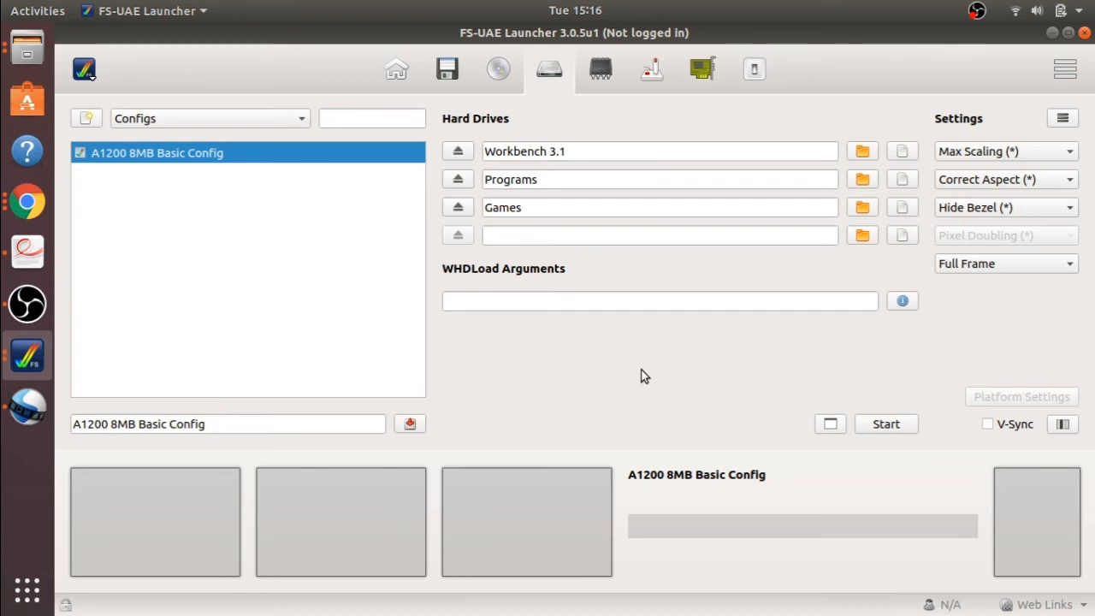
Start the A1200 8MB Basic Config in the FS-UAE Launcher and open the Programs drive on Workbench.
left_click(889, 428)
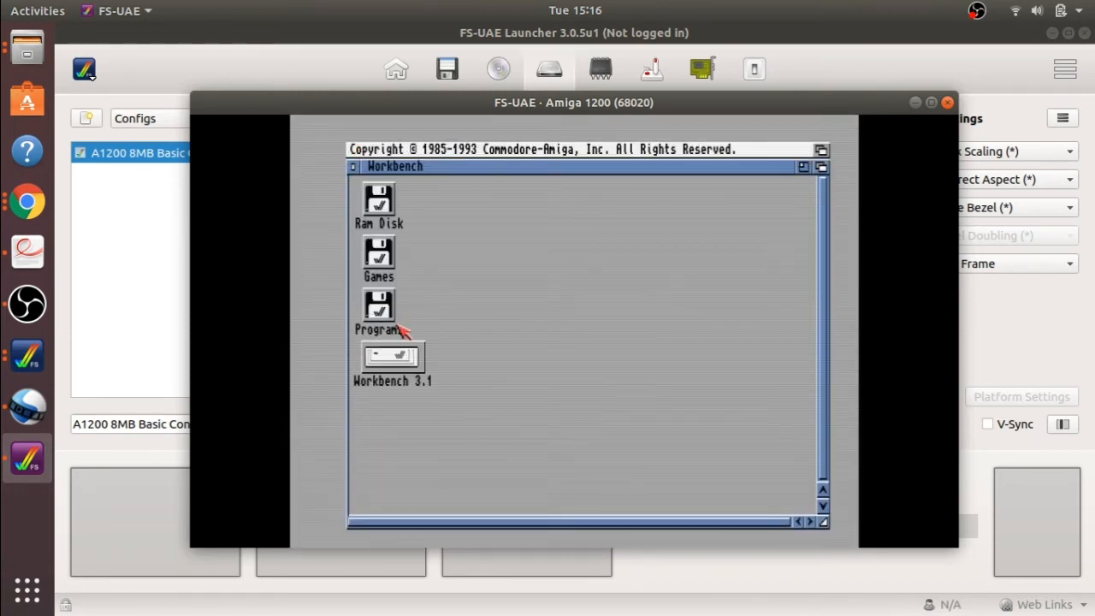
left_click(387, 311)
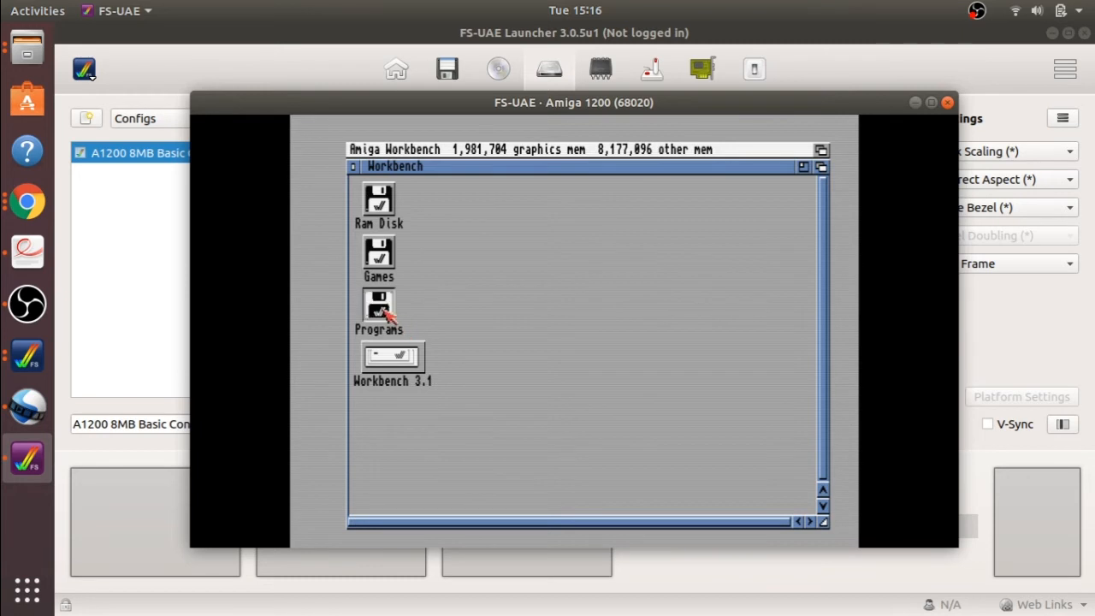
double_click(385, 312)
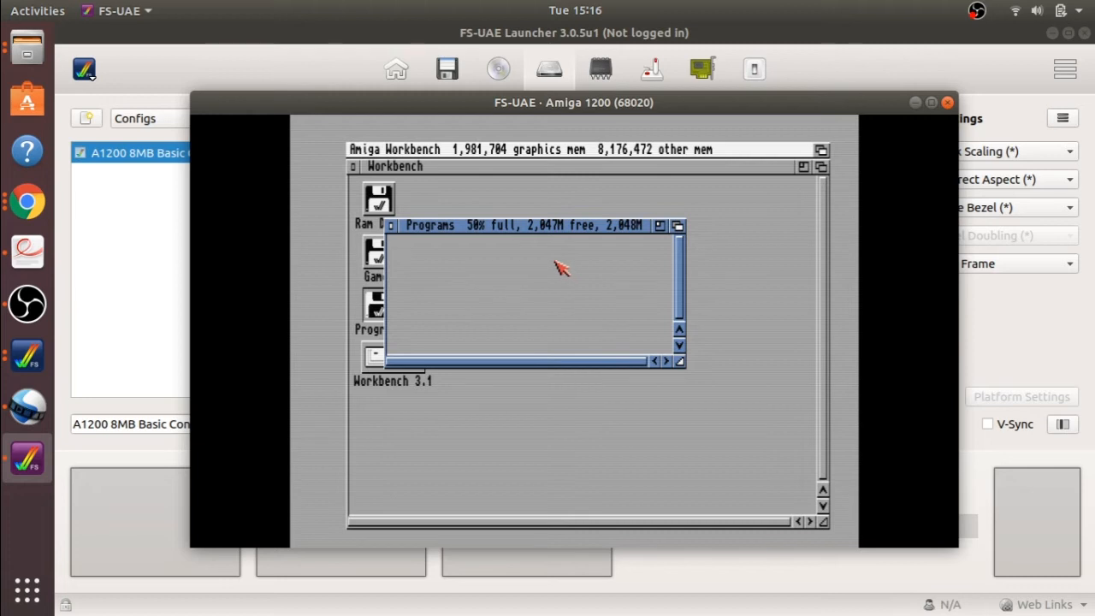
Set the Programs drive window to show all files.
right_click(481, 306)
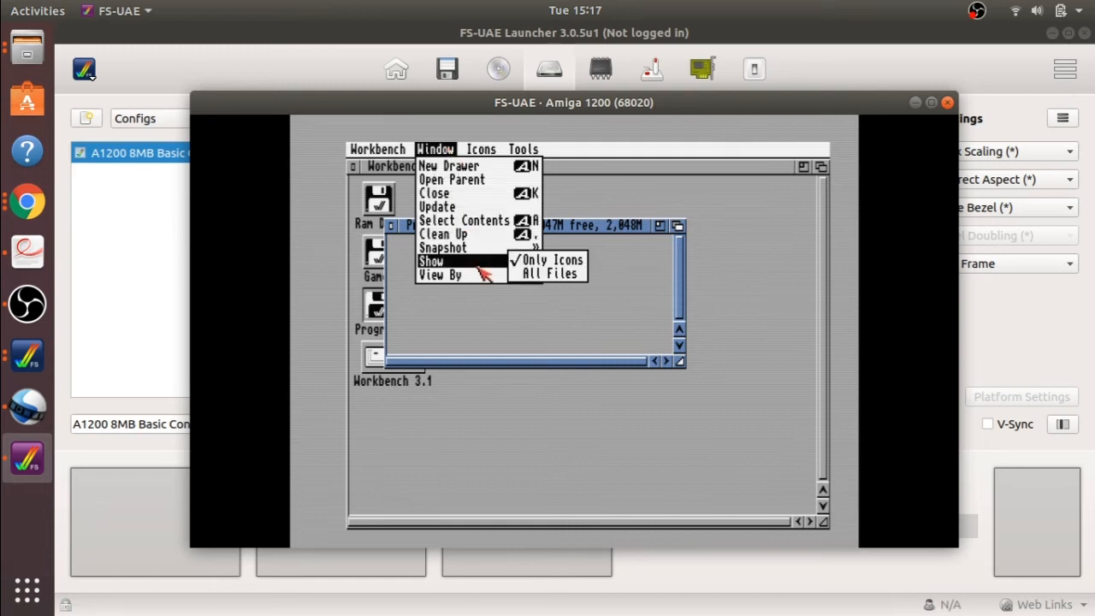
right_click(573, 275)
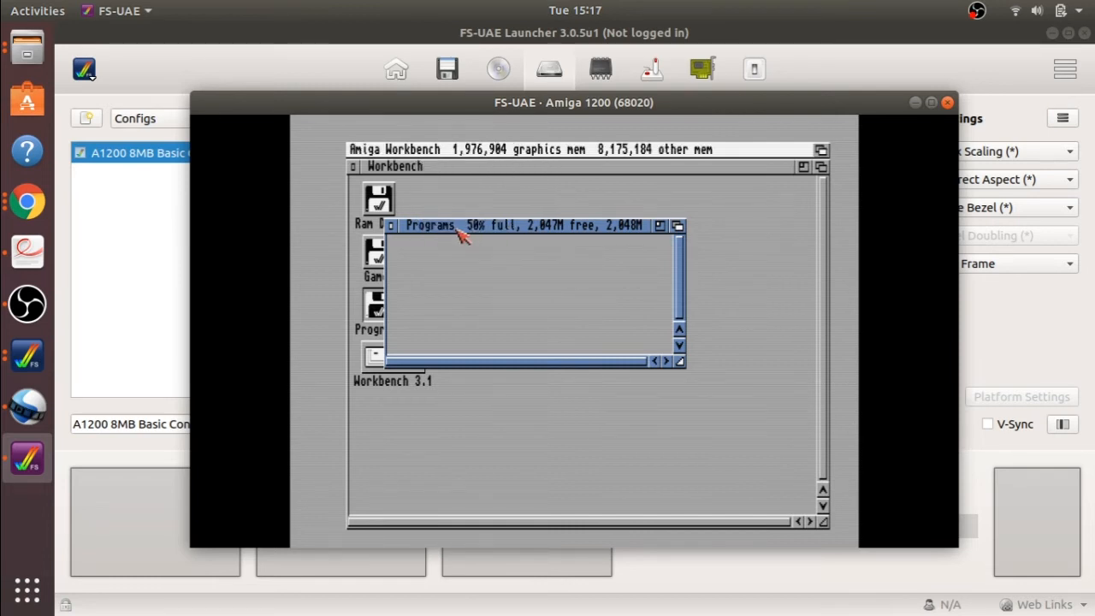
right_click(451, 165)
mouse_move(436, 151)
mouse_move(492, 261)
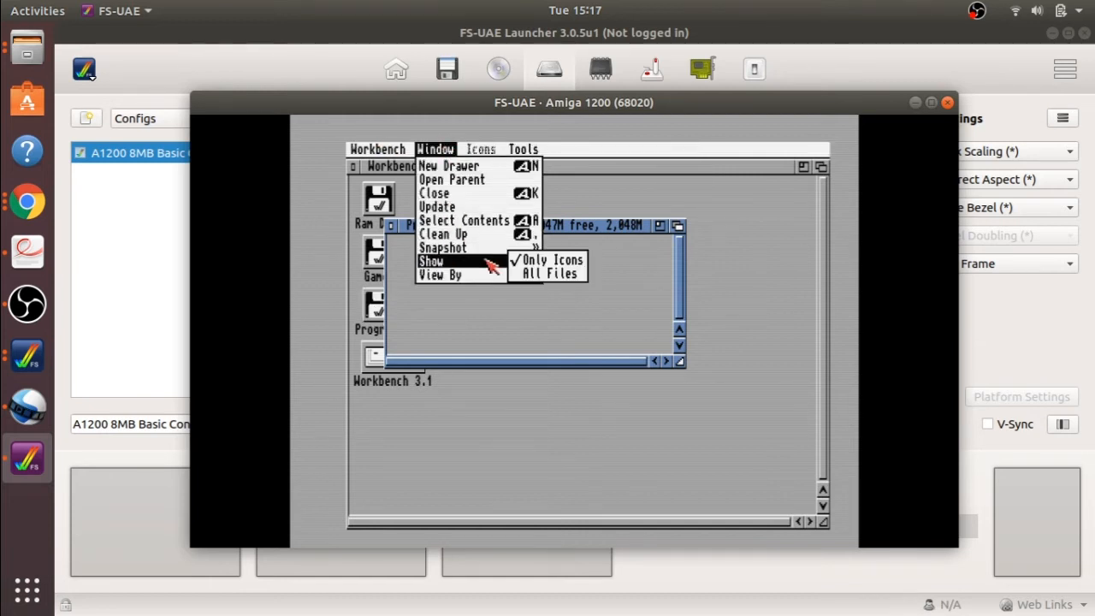
right_click(562, 272)
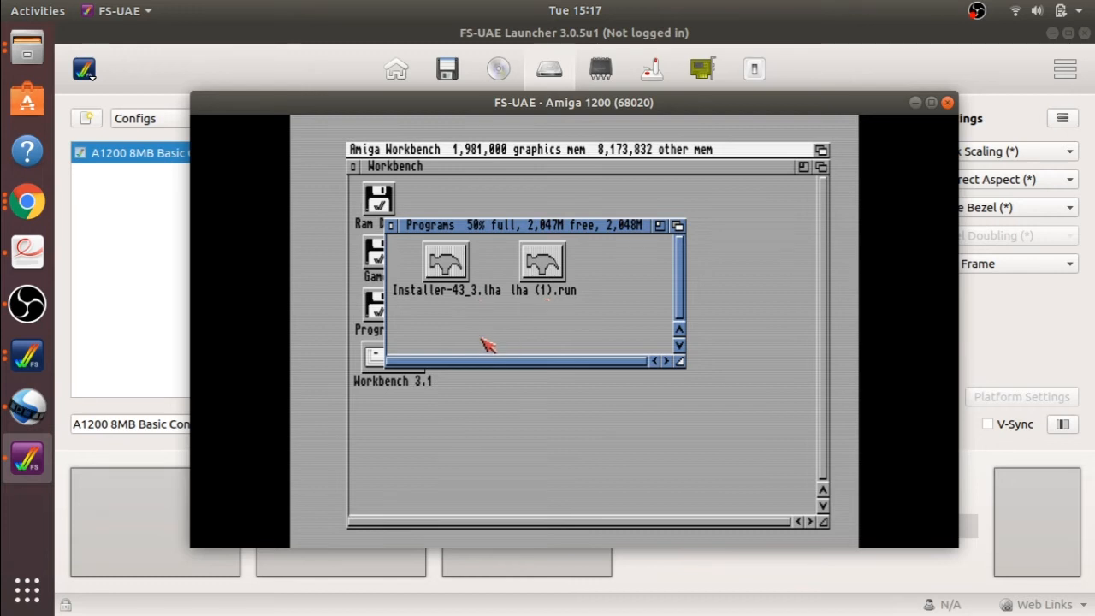
Open the Rename dialog for lha (1).run in the Programs drive.
left_click(554, 266)
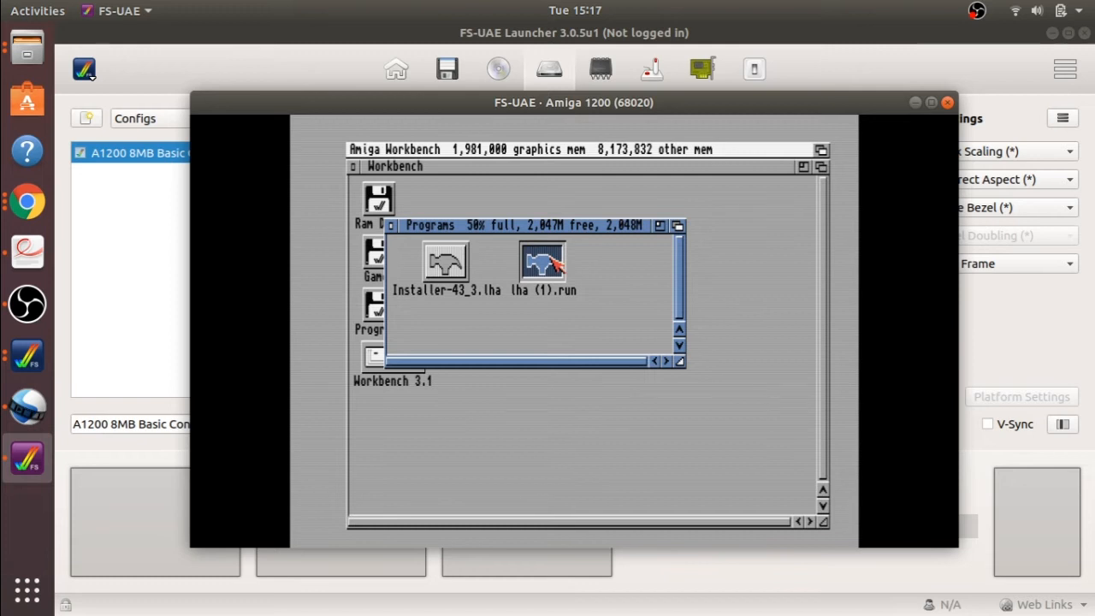
right_click(460, 165)
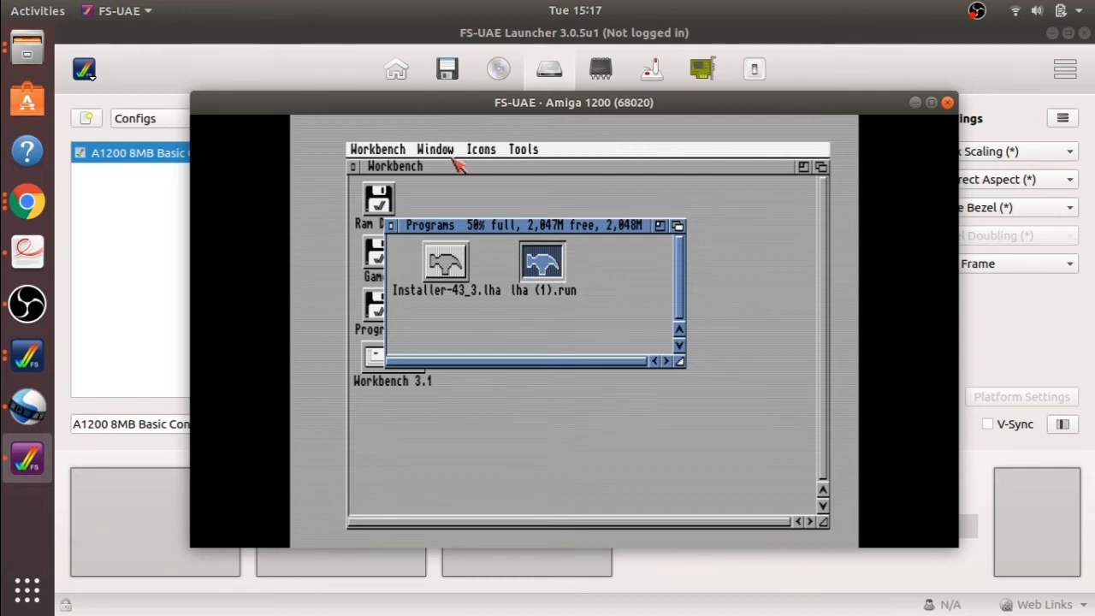
mouse_move(479, 161)
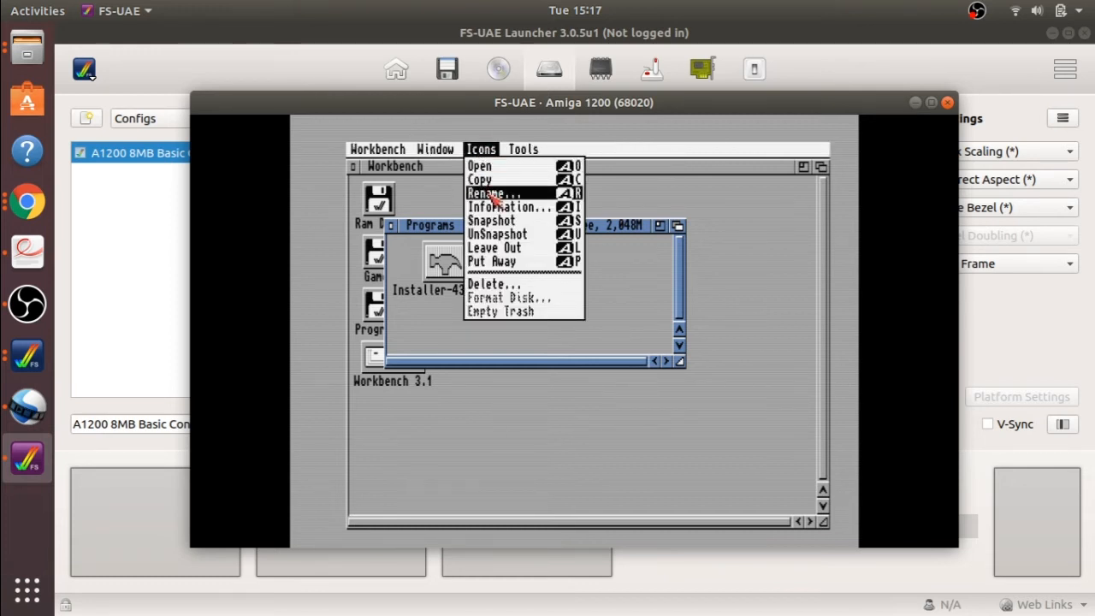
right_click(495, 195)
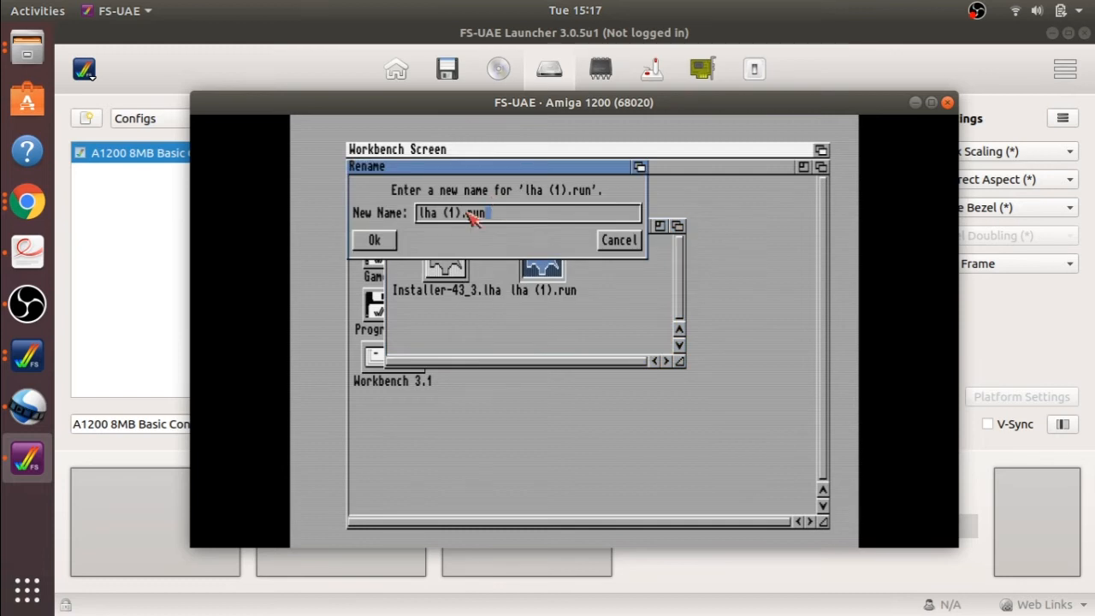
Try to move the text cursor back through the file name in the Rename dialog.
key("Left")
key("Left")
key("Left")
key("Left")
key("Left")
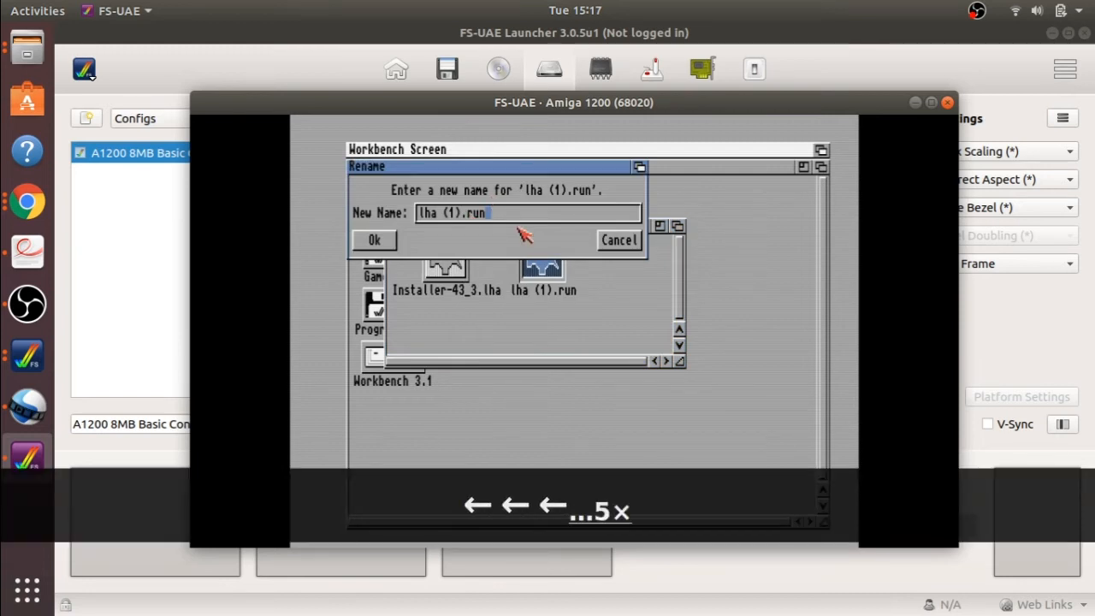
key("Right")
key("Right")
key("Left")
key("Left")
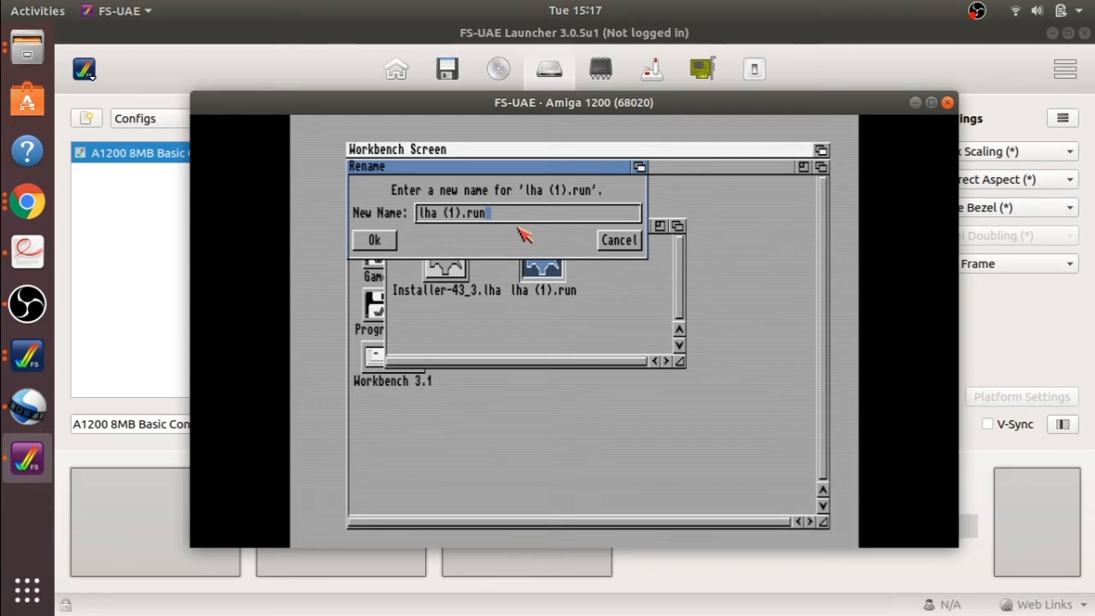
key("Left")
key("Right")
key("Left")
key("Left")
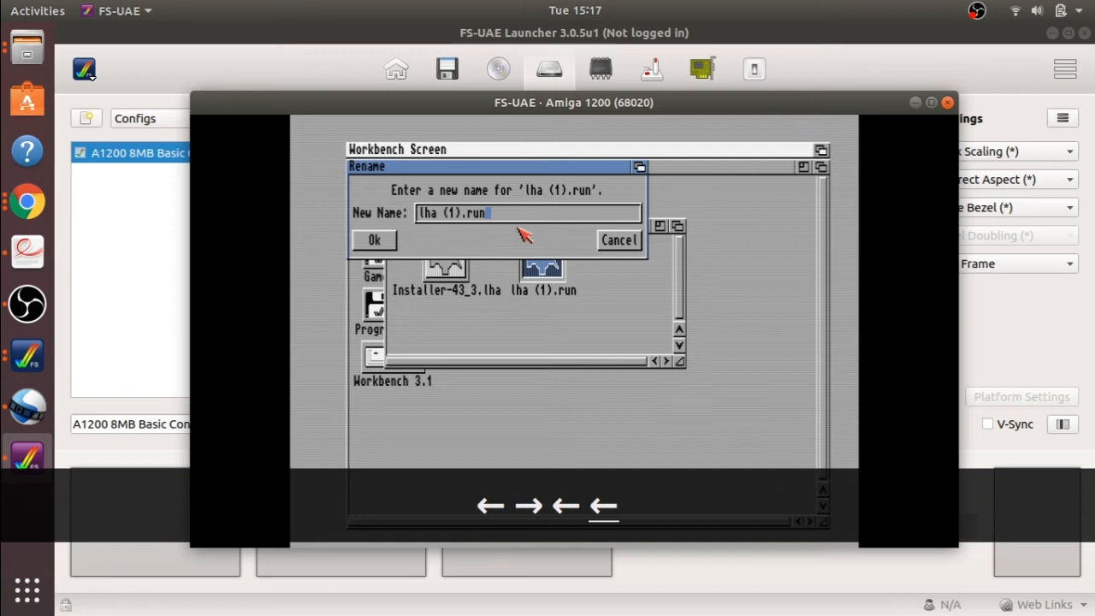
key("Right")
key("Left")
key("Right")
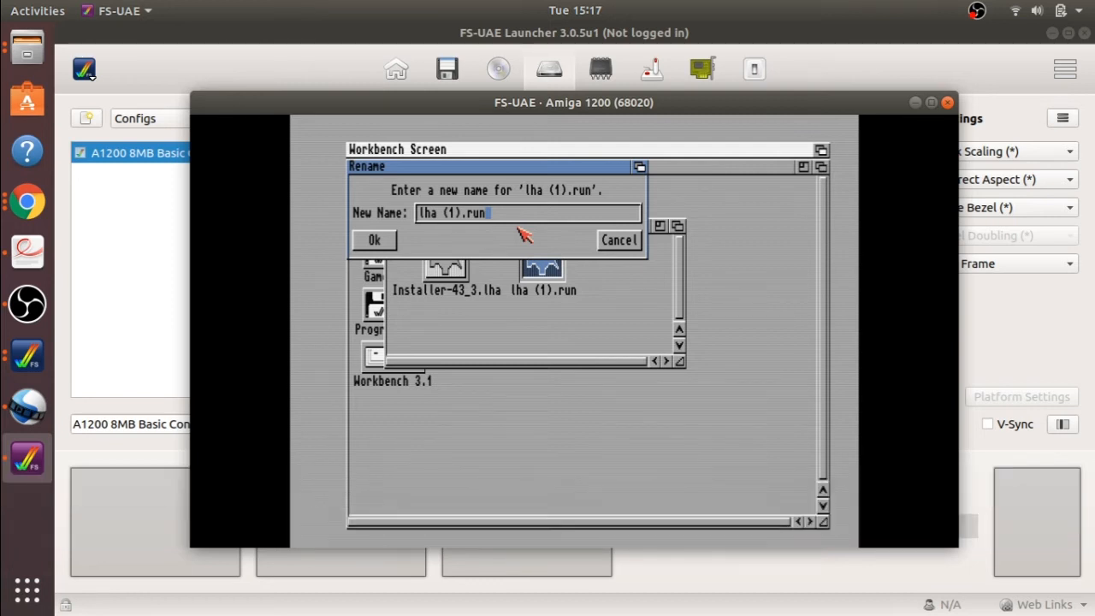
Set the emulator's joystick port device to No Host Device and return to the Workbench screen.
key("F12")
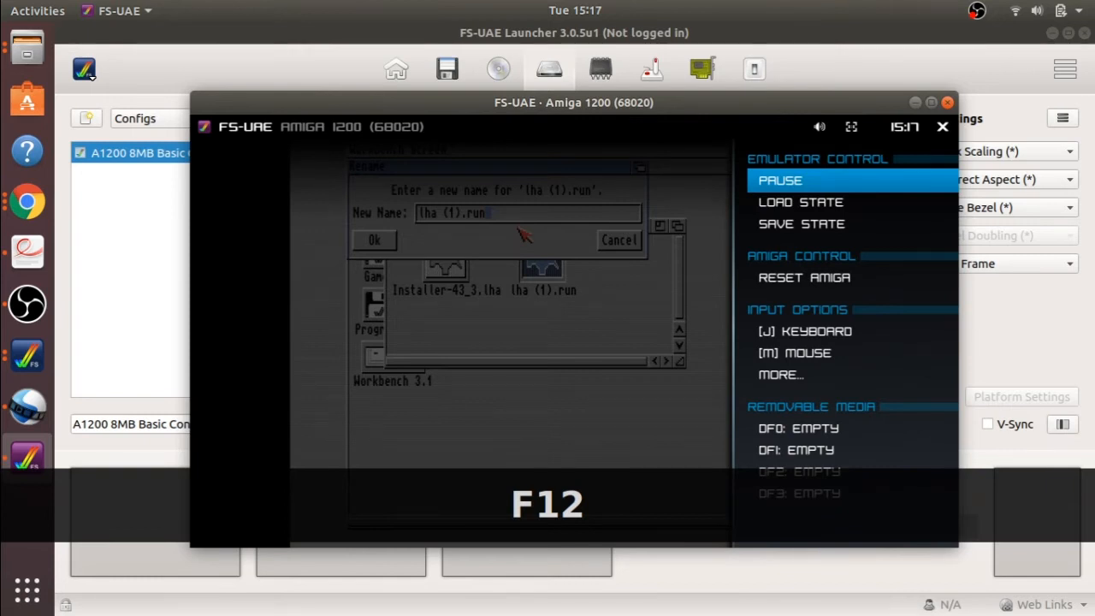
key("Down")
key("Down")
key("Down")
key("Down")
key("Down")
key("Up")
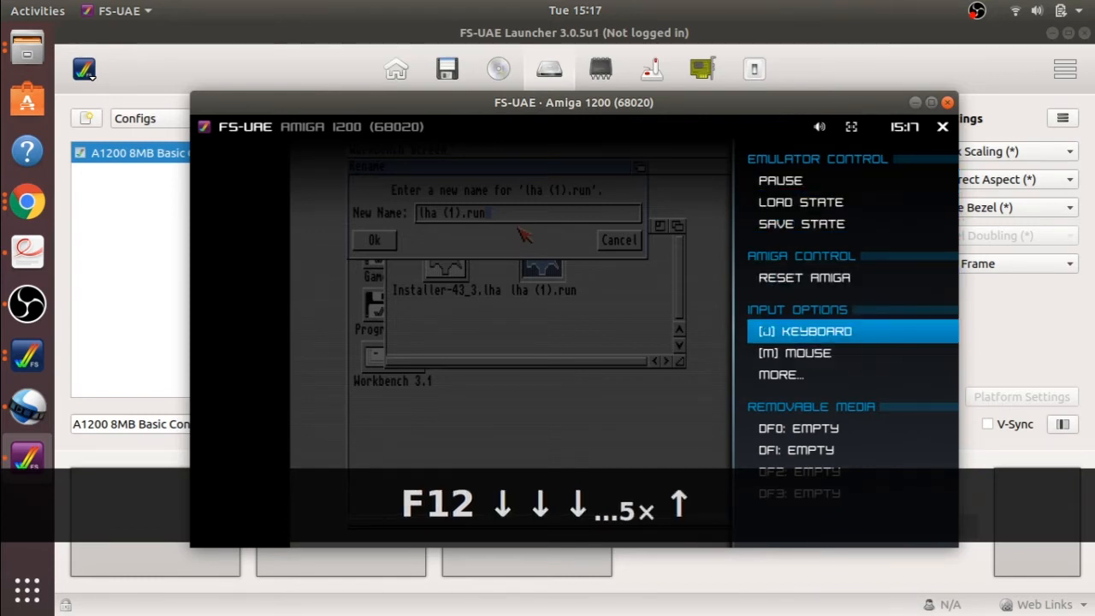
key("Return")
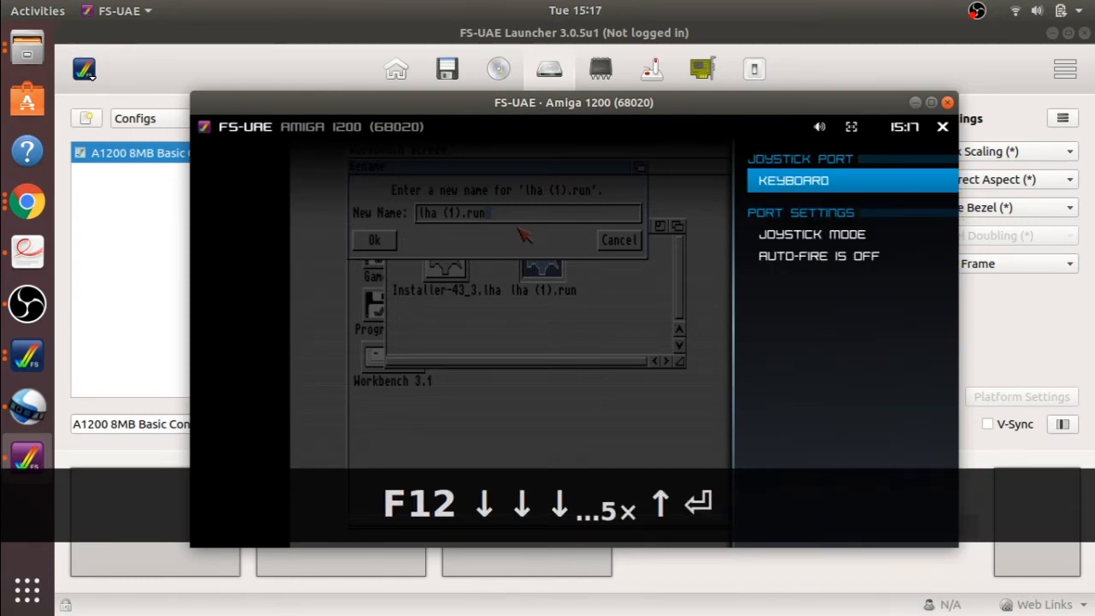
key("Return")
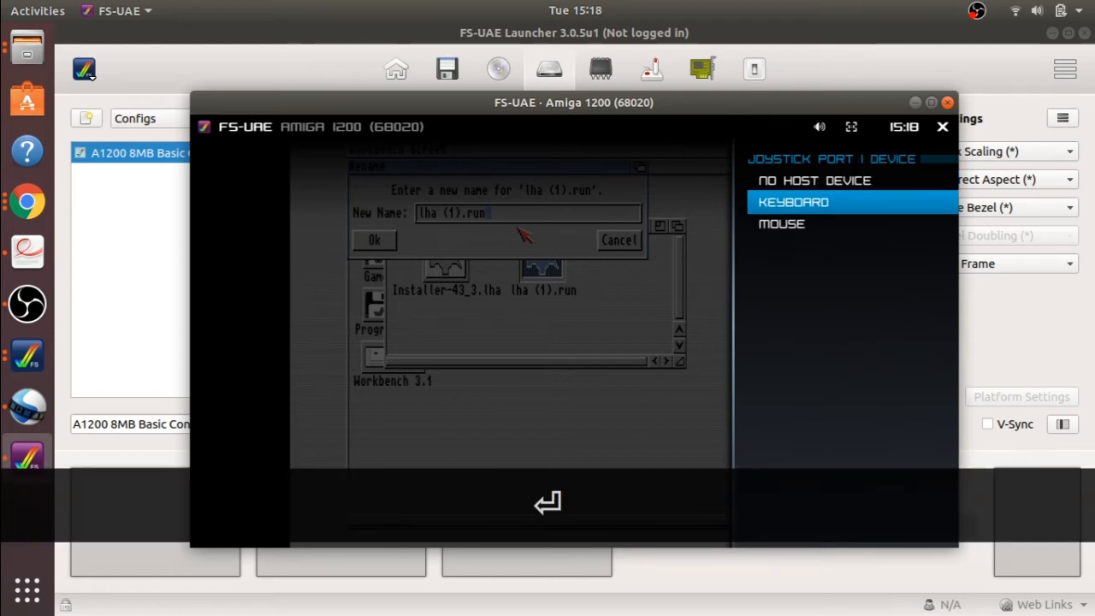
key("Up")
key("Return")
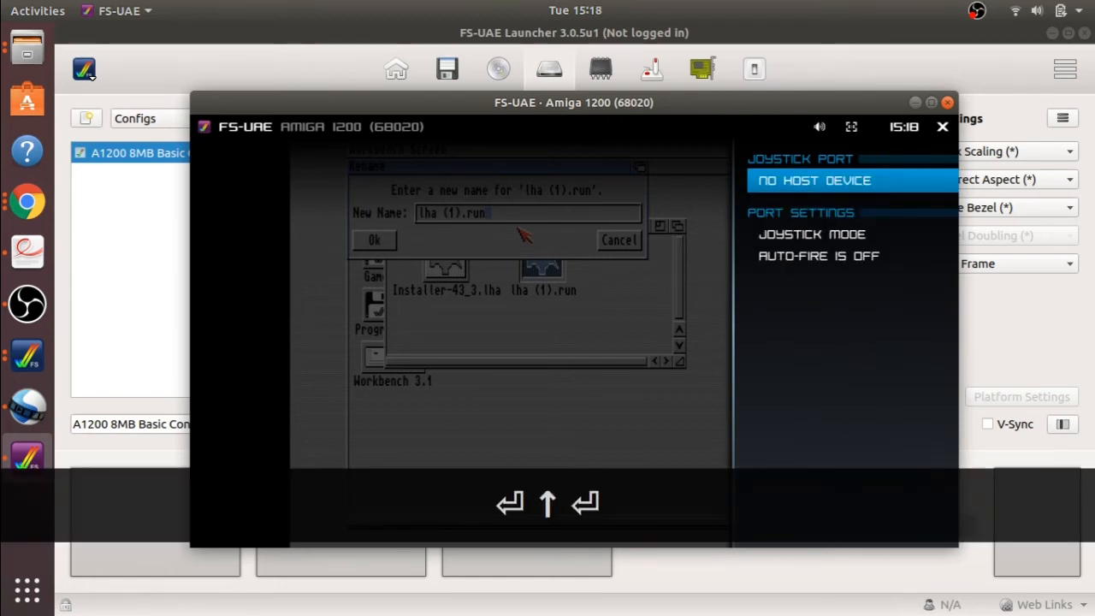
key("Escape")
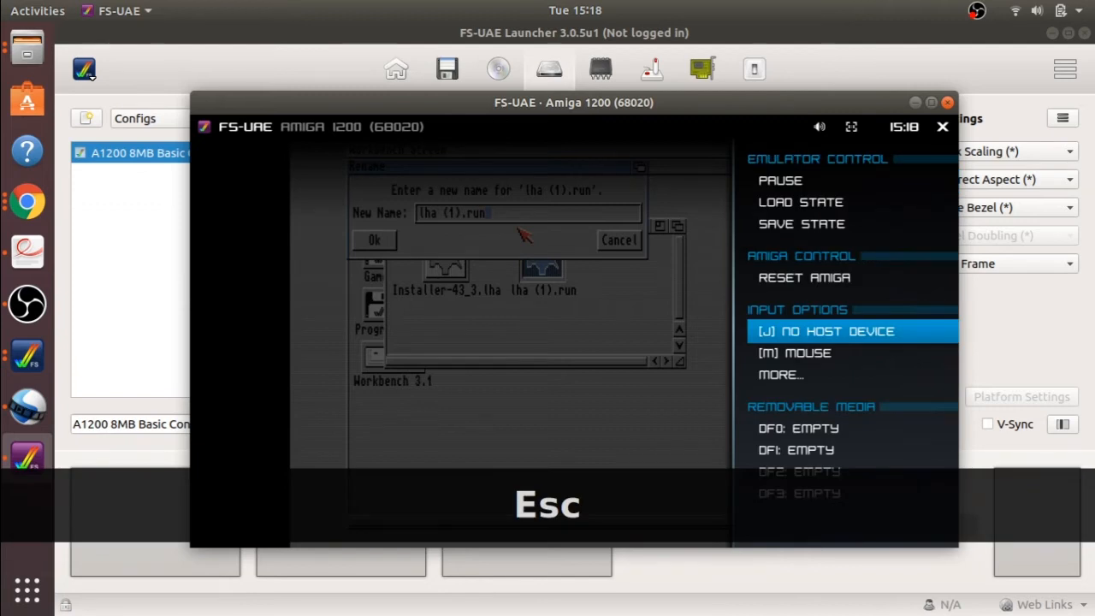
key("Escape")
Remove the space and "(1)" from the new name and rename the file as lha.run.
key("Left")
key("Left")
key("Left")
key("Left")
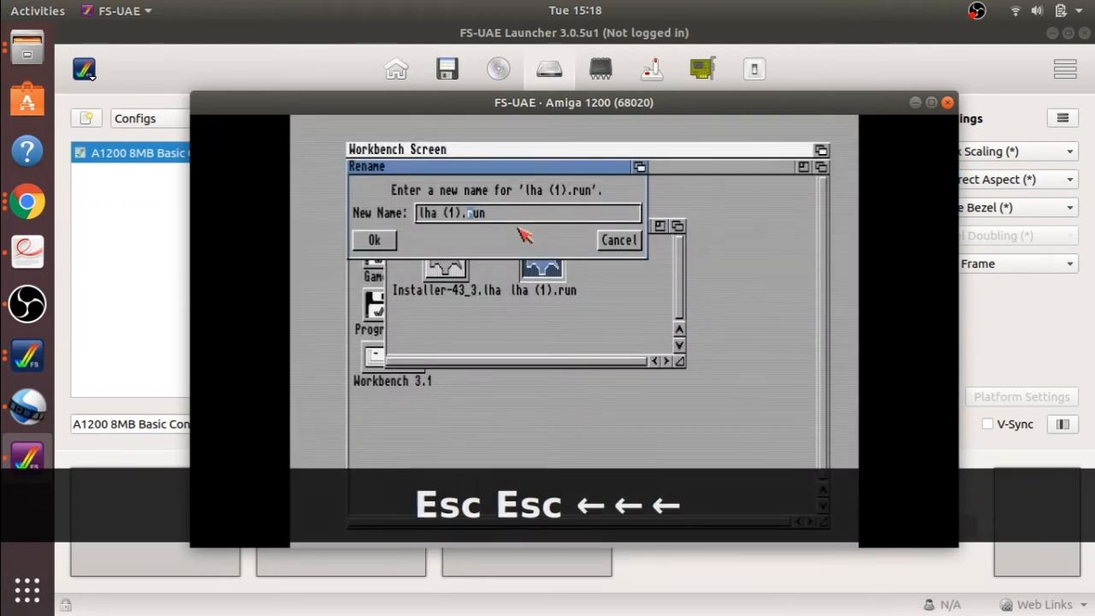
key("BackSpace")
key("BackSpace")
key("BackSpace")
key("BackSpace")
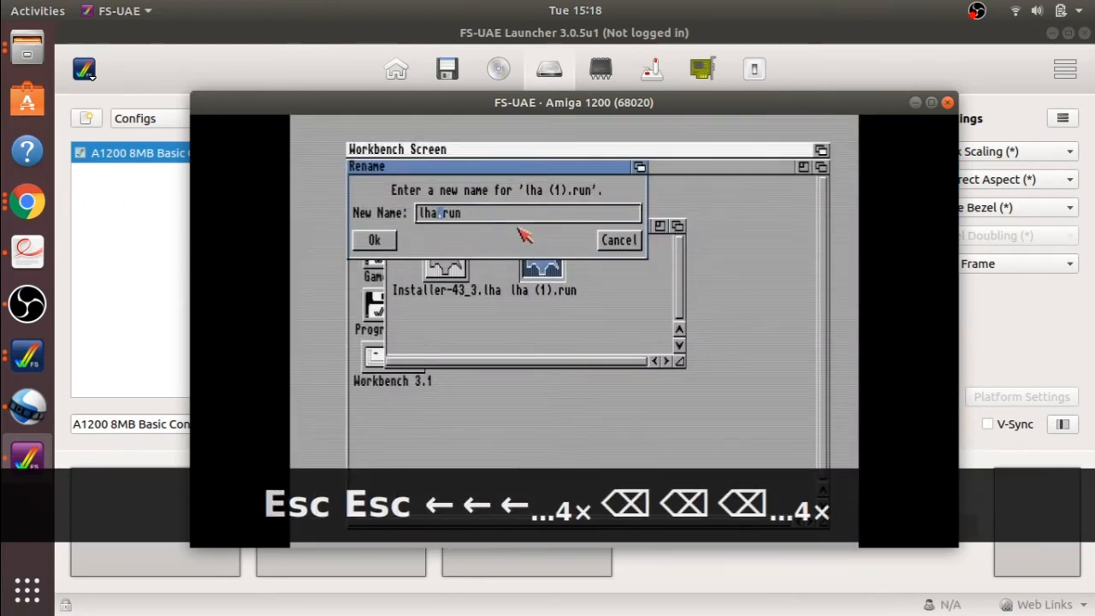
left_click(373, 234)
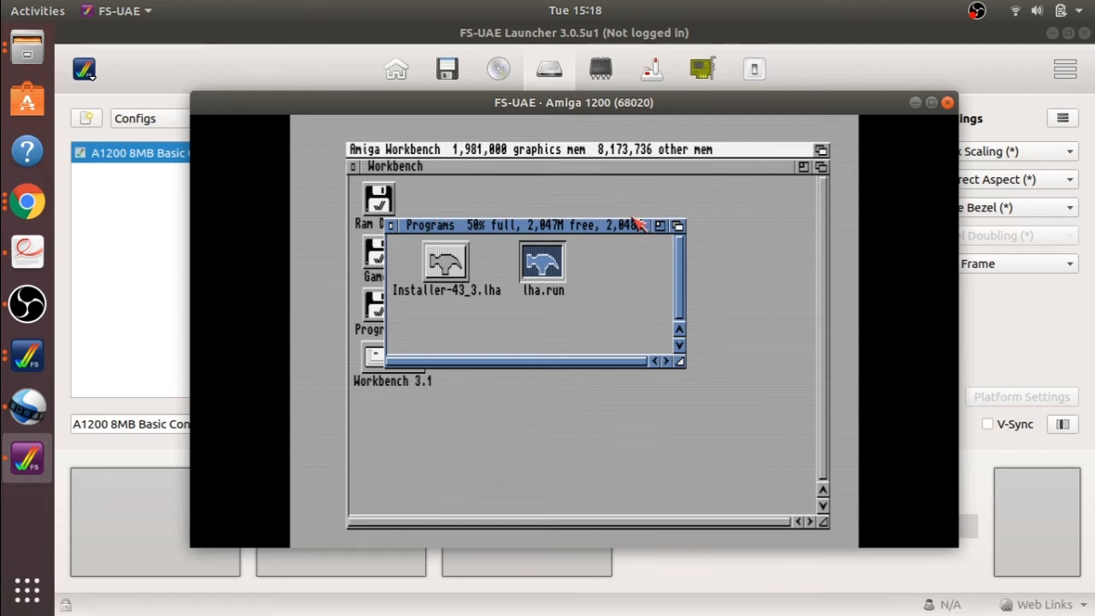
key("Escape")
key("F12")
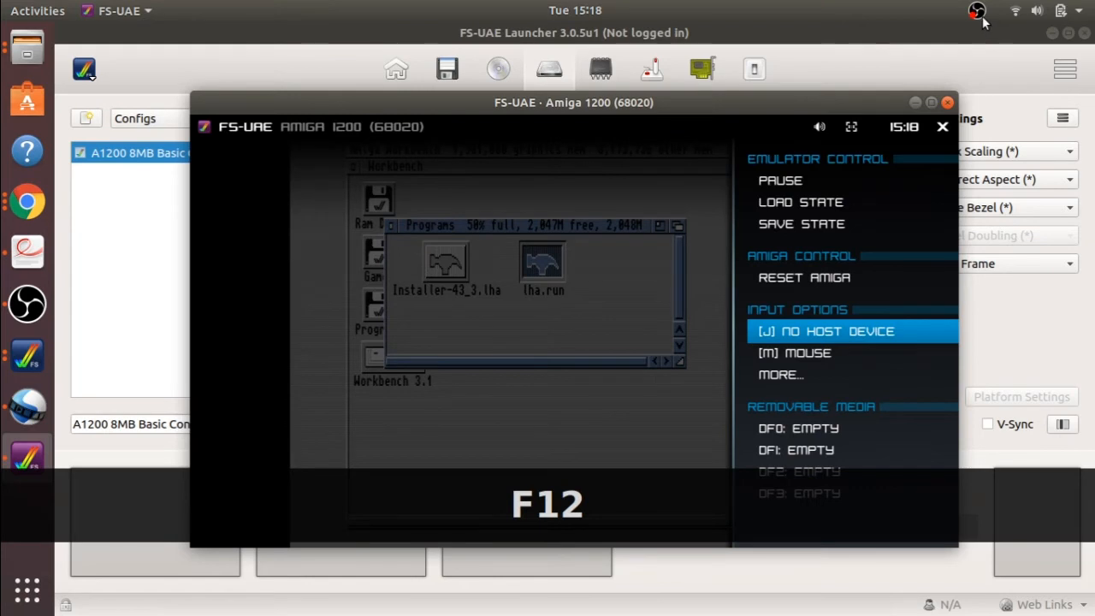
left_click(978, 12)
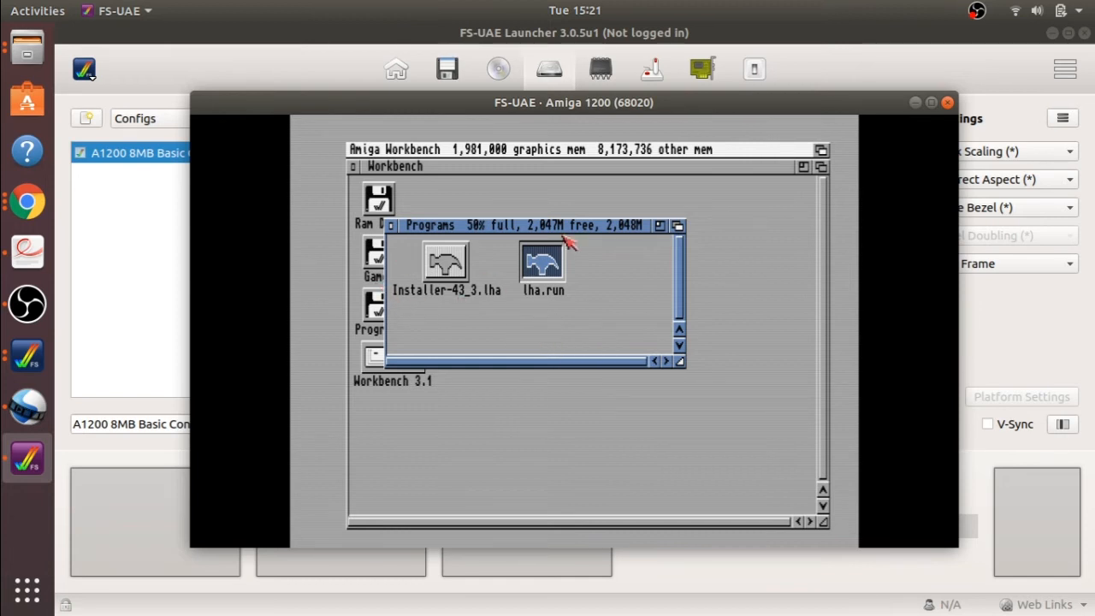
Move the Programs window clear of the drive icons and open the System drawer on the Workbench 3.1 drive.
left_click_drag(557, 218, 703, 241)
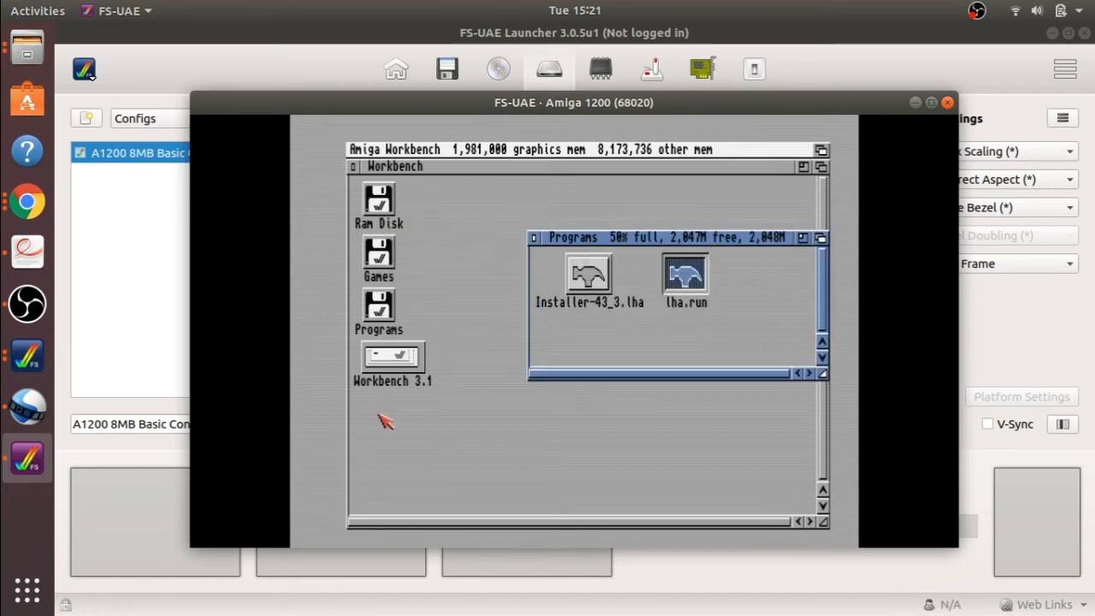
left_click(414, 362)
double_click(417, 365)
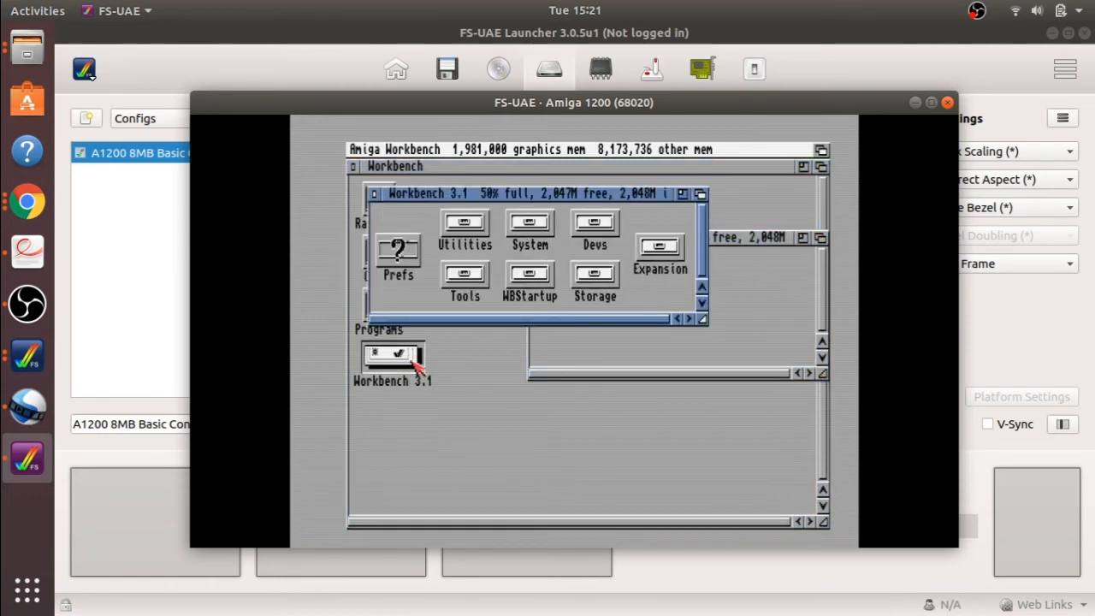
left_click(526, 227)
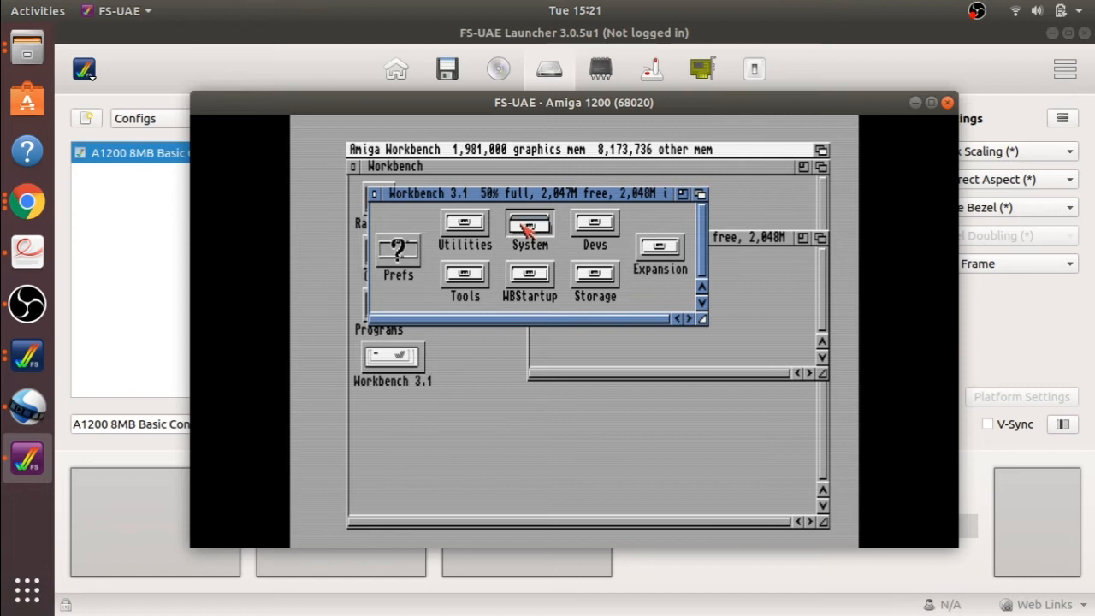
double_click(523, 225)
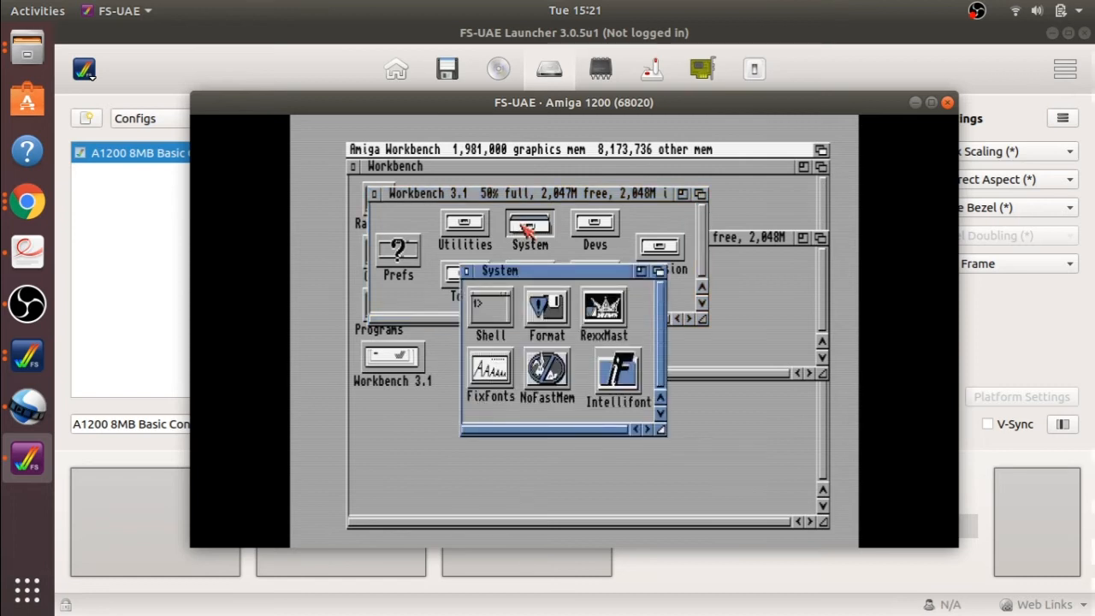
Open a Shell from the System drawer and move its window down so the drawer windows stay accessible.
left_click(484, 331)
double_click(485, 330)
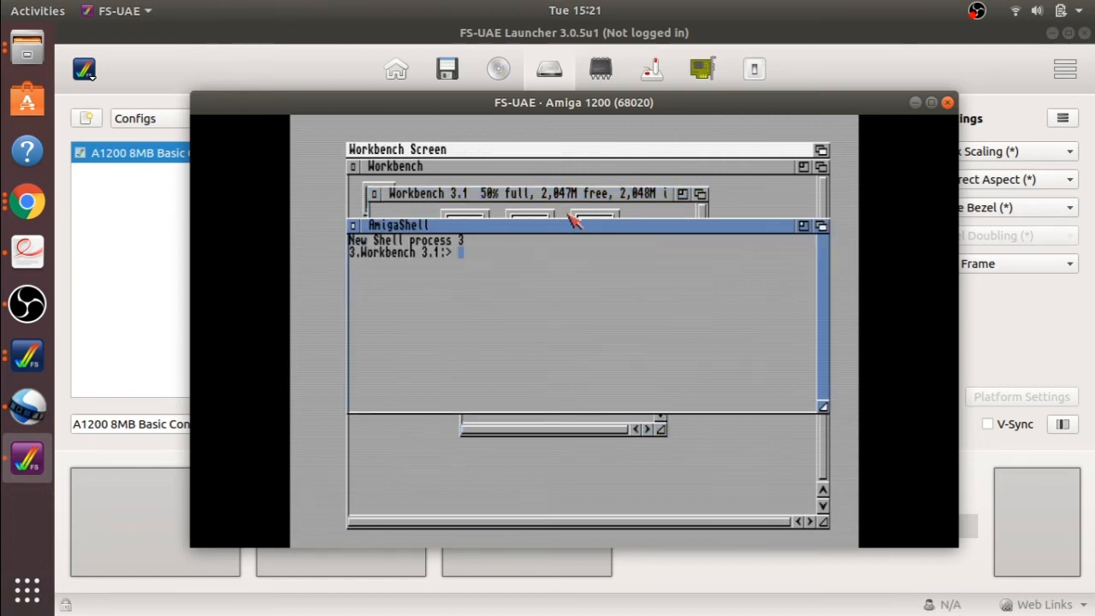
left_click_drag(540, 229, 539, 345)
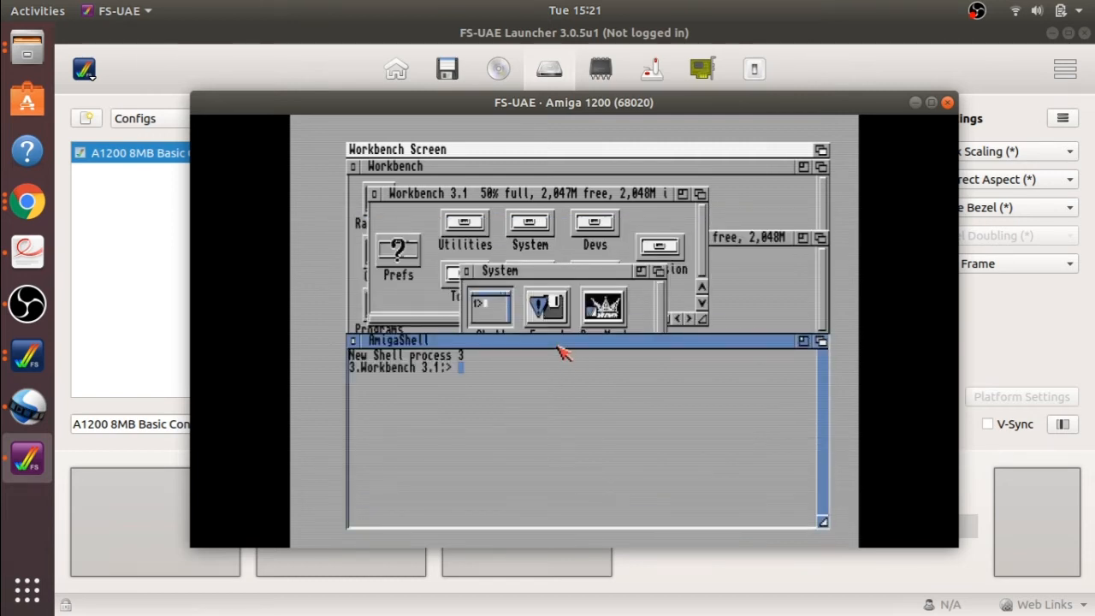
Change the Shell's current directory with "cd Programs:" and list its contents with "dir".
type("cd ")
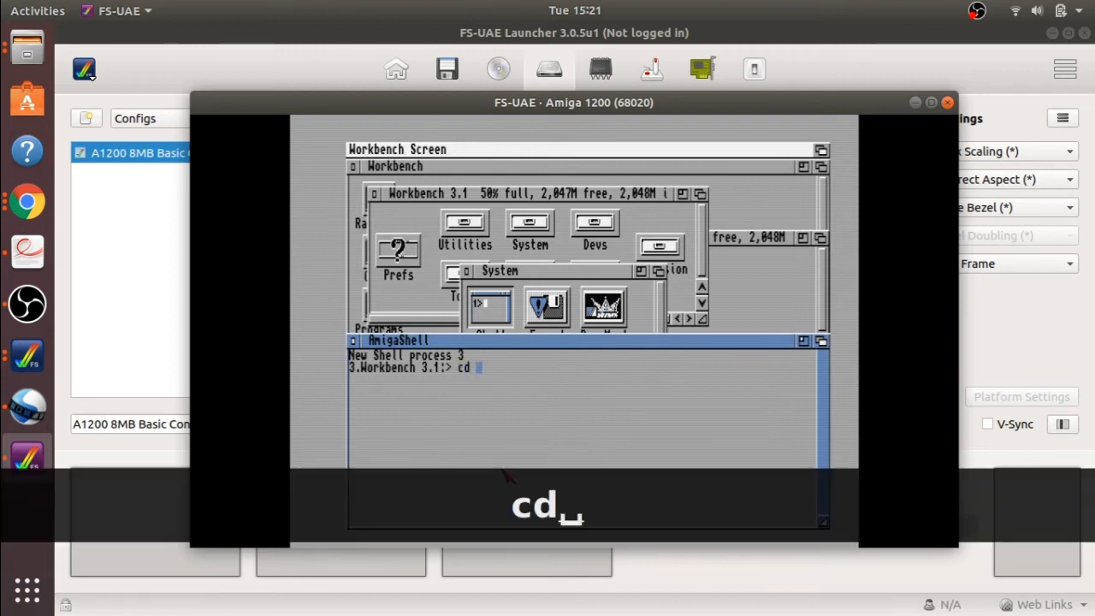
type("Pro")
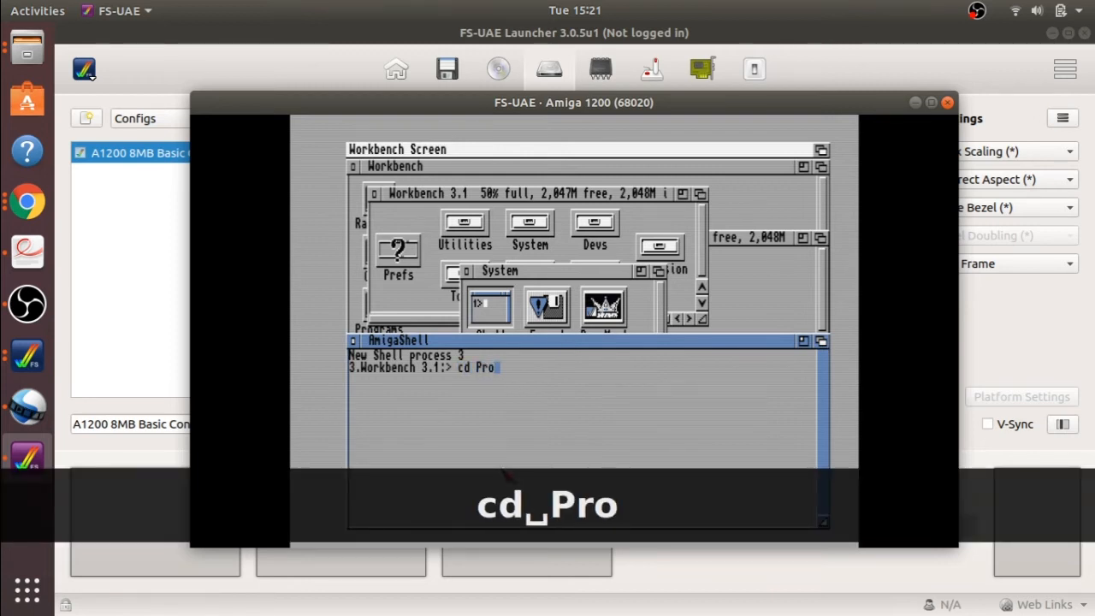
type("grams")
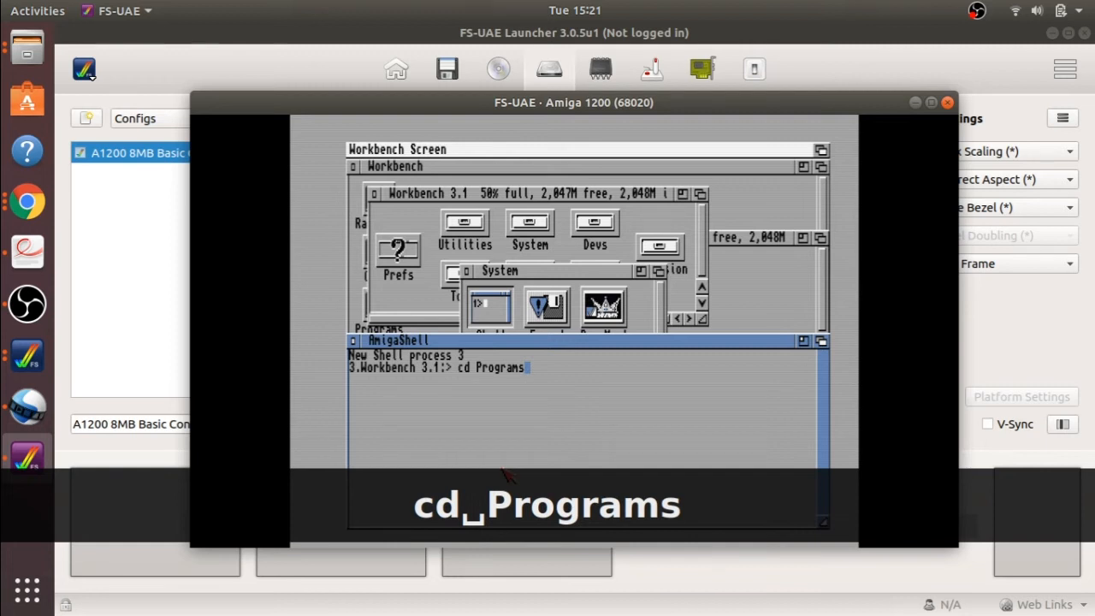
type(":")
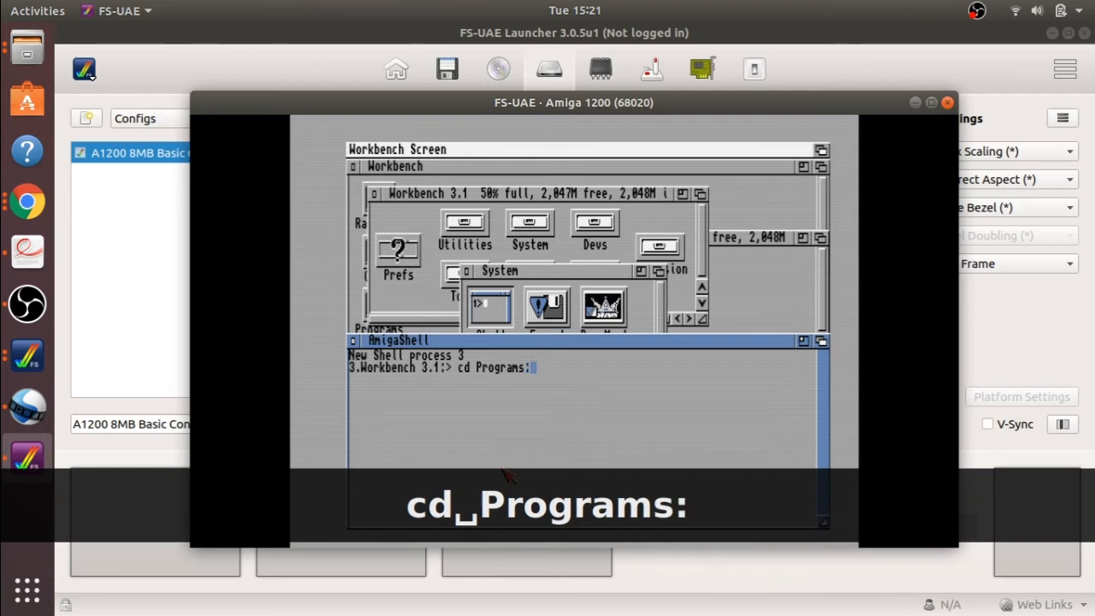
key("Return")
type("dir")
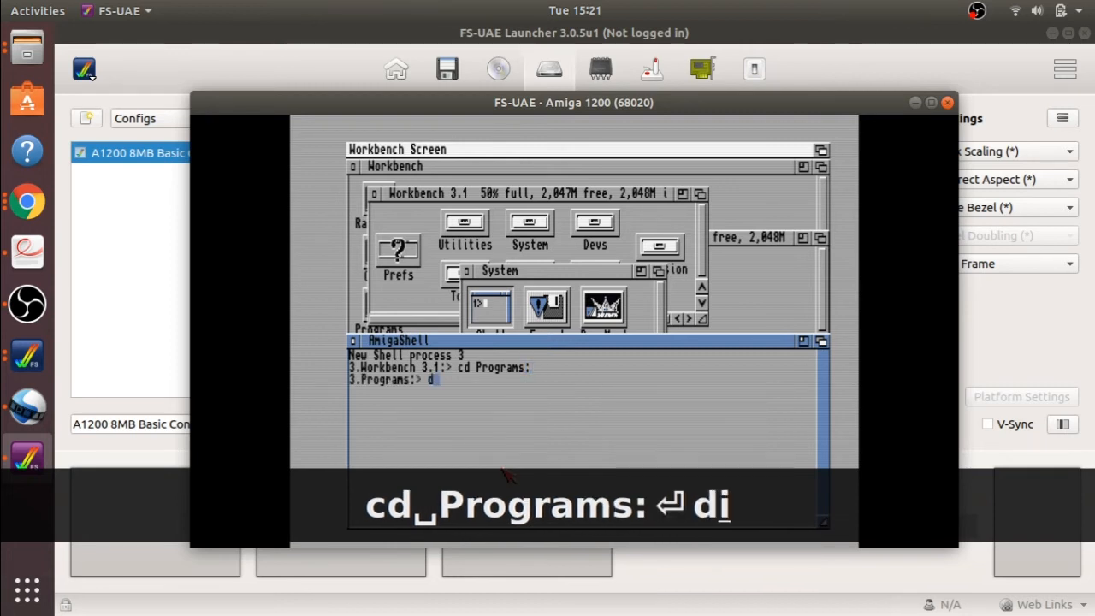
key("Return")
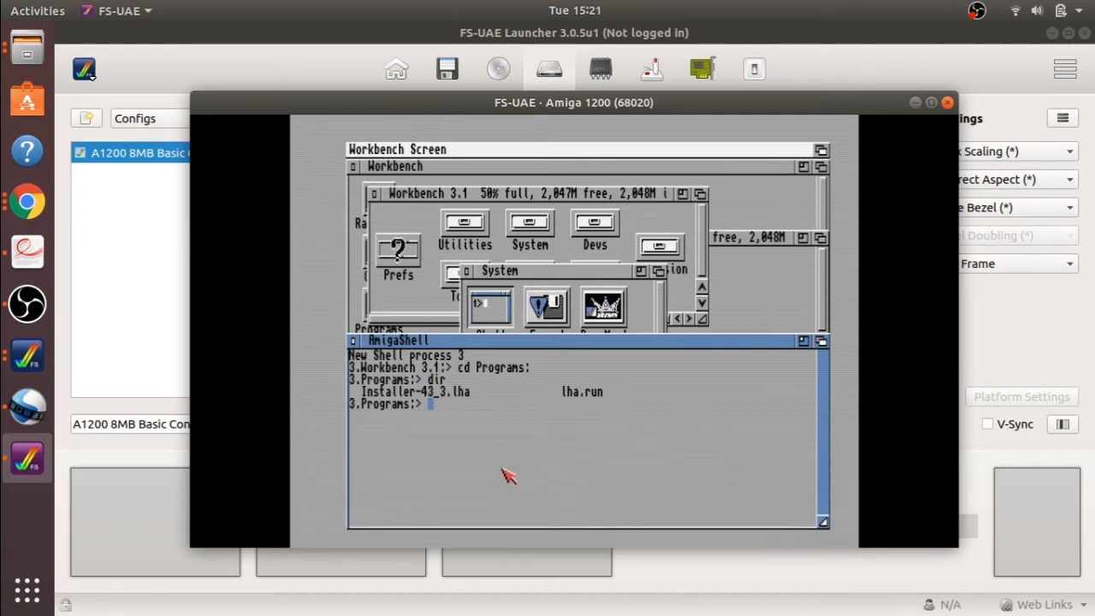
Run lha.run in the Shell to extract the LhA files into Programs, and list the directory with "dir".
type("lha.run")
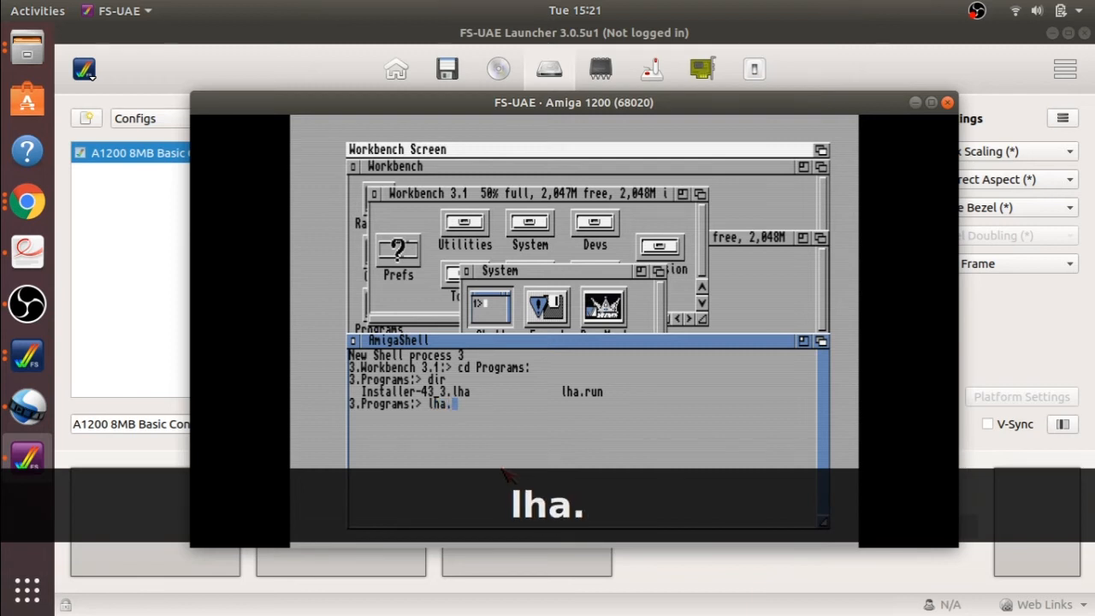
key("Return")
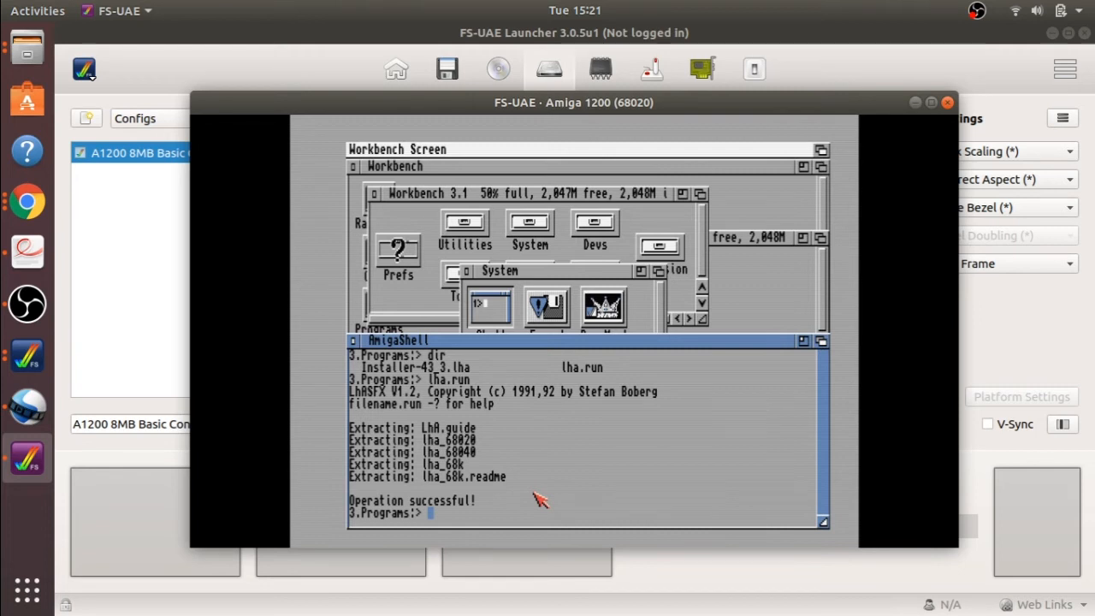
type("dir")
key("Return")
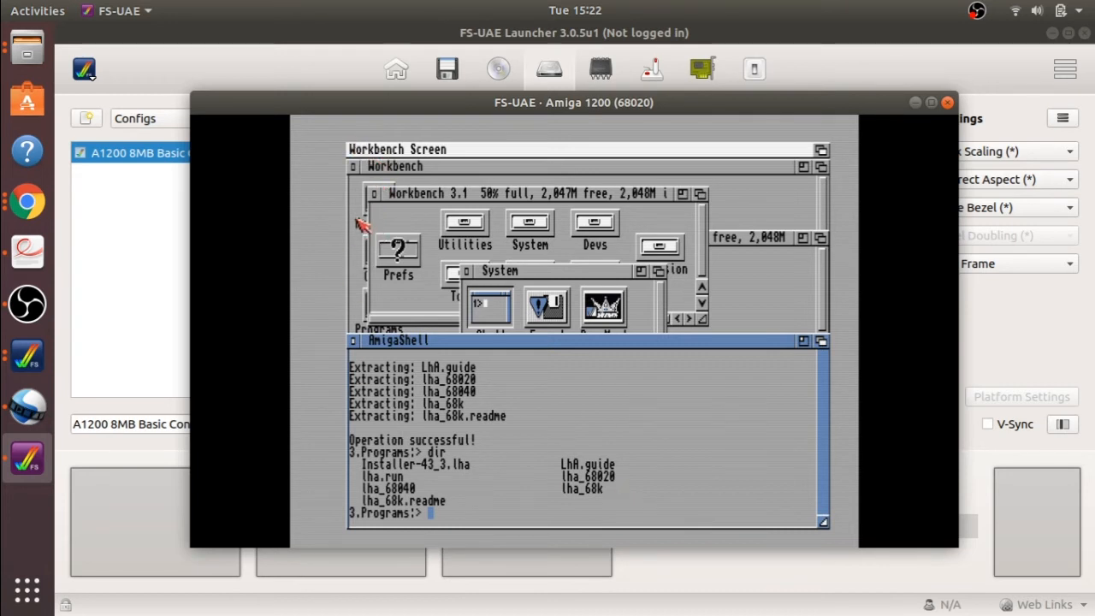
Uncover the Ram Disk icon and extract the LhA archive to the RAM disk with "lha.run Ram:".
left_click_drag(435, 193, 558, 195)
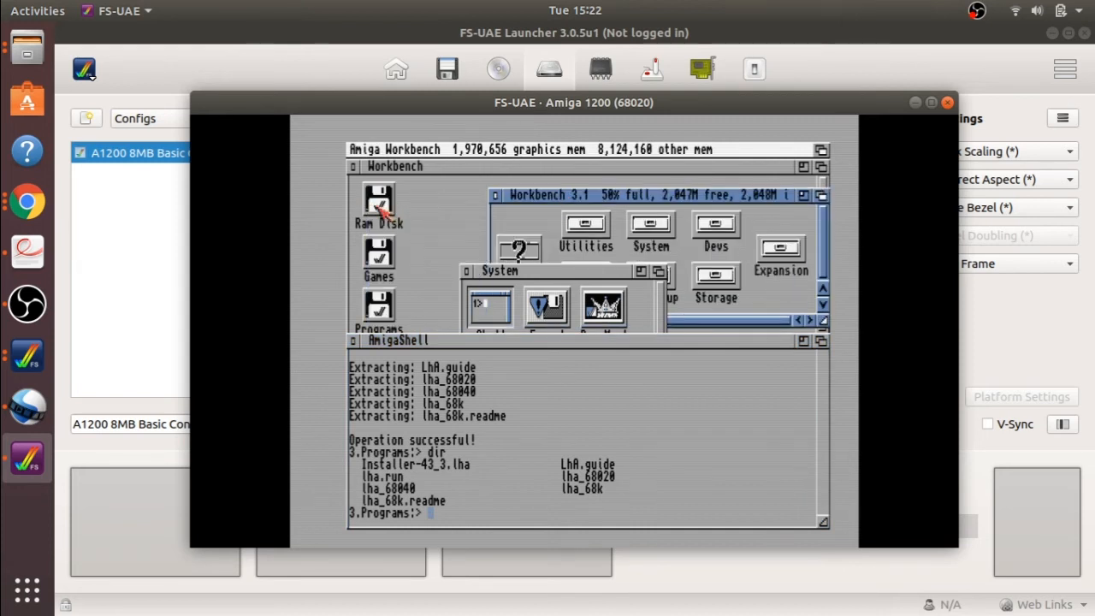
left_click(629, 456)
type("lha")
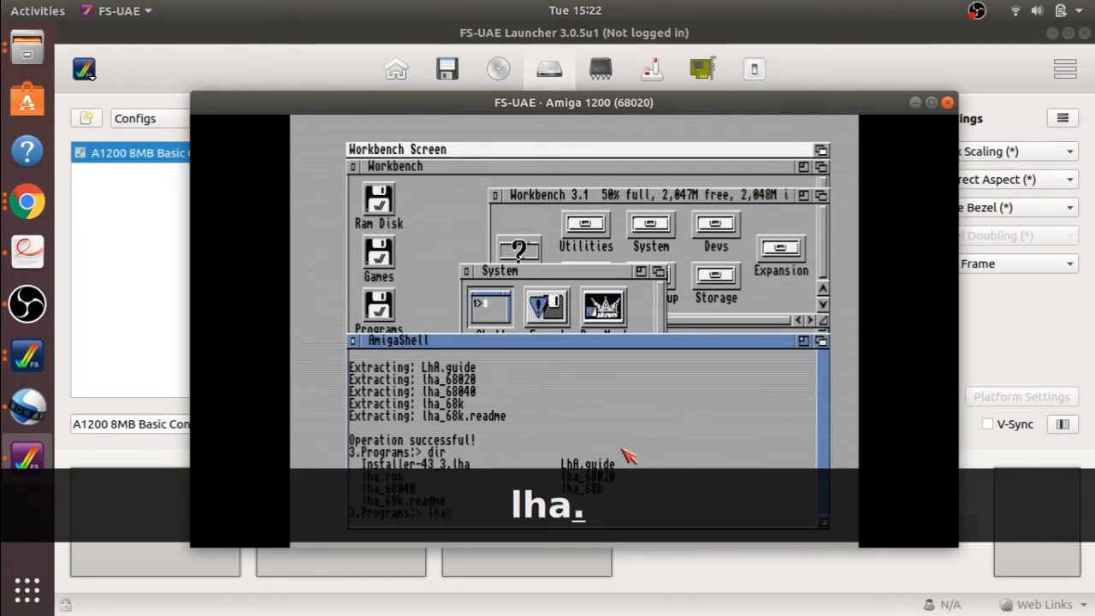
type(".run")
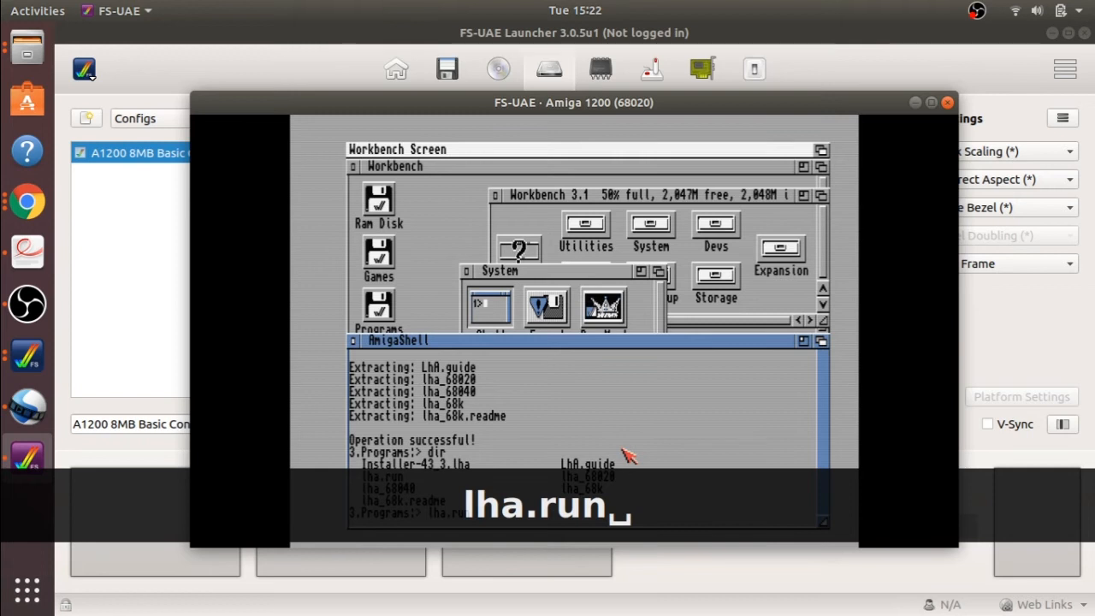
type(" Ram:")
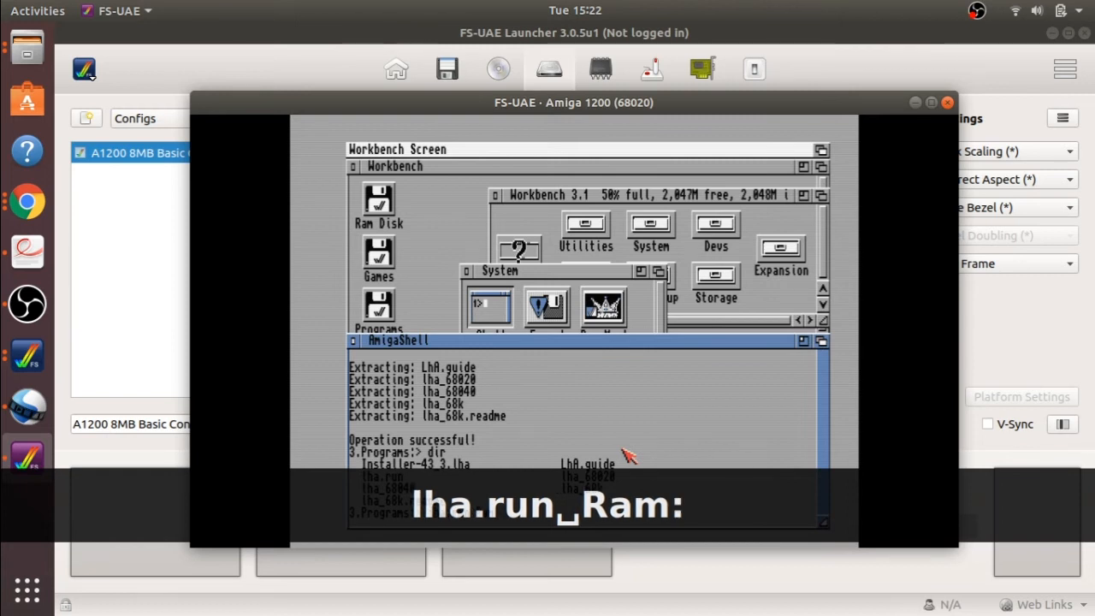
key("Return")
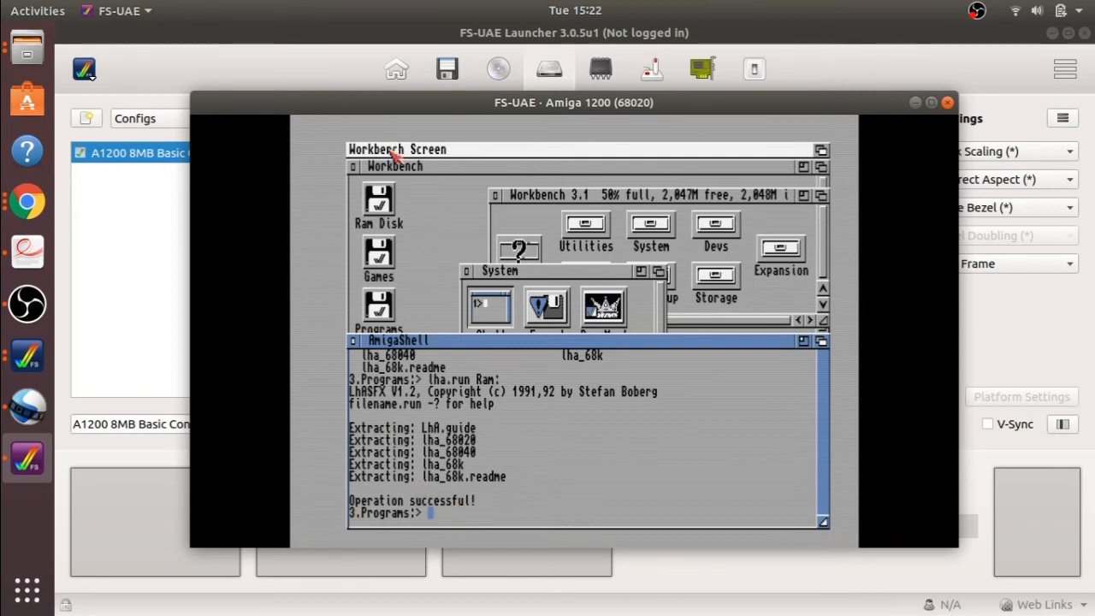
Open the Ram Disk window and set it to show All Files.
double_click(391, 199)
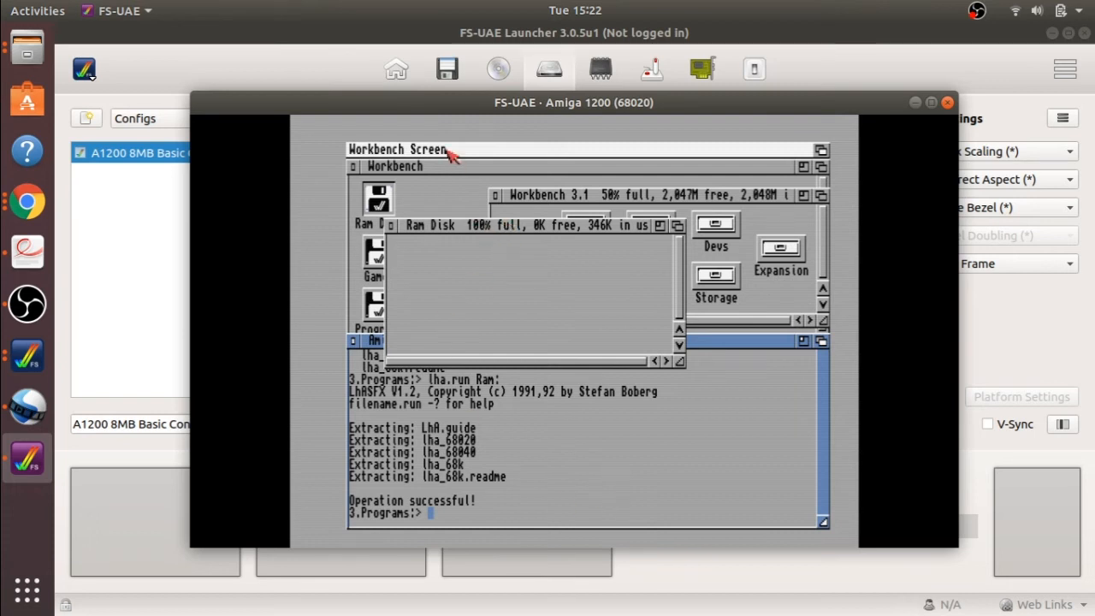
left_click(482, 262)
right_click(470, 148)
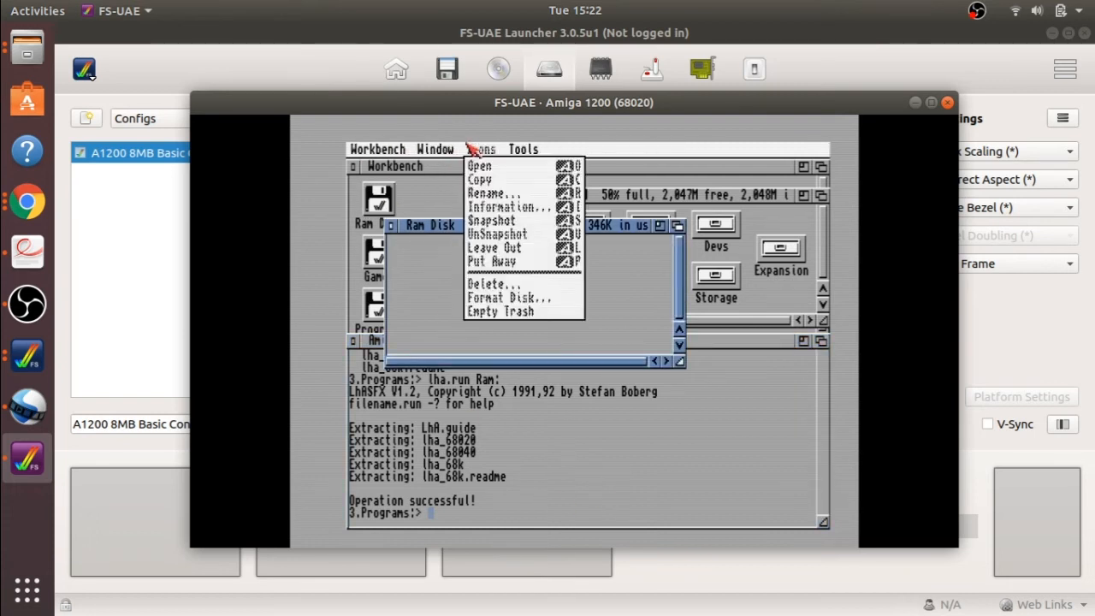
mouse_move(453, 149)
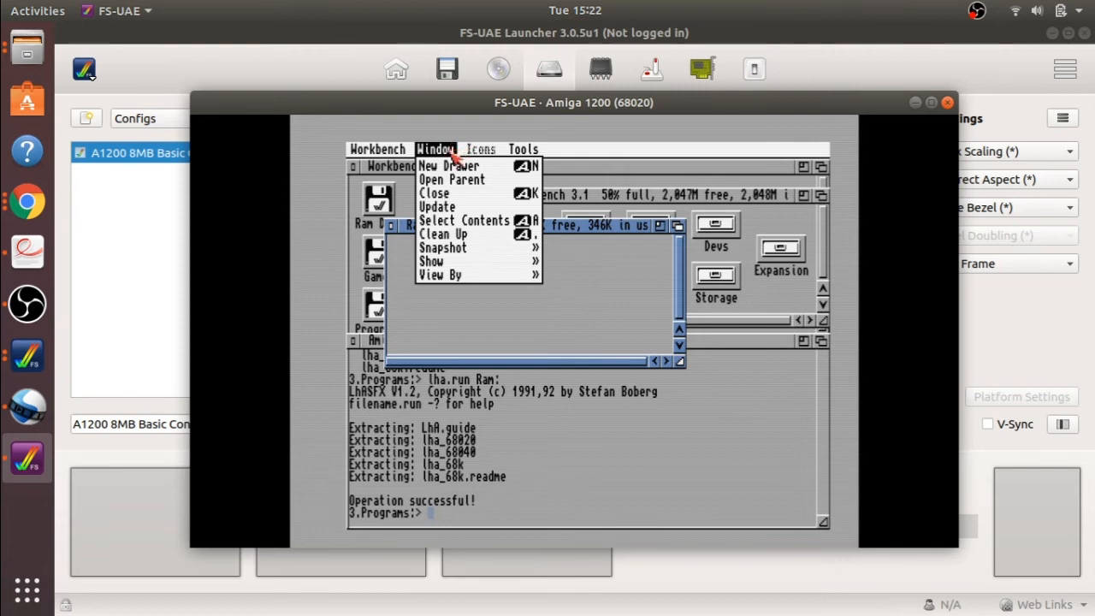
mouse_move(502, 261)
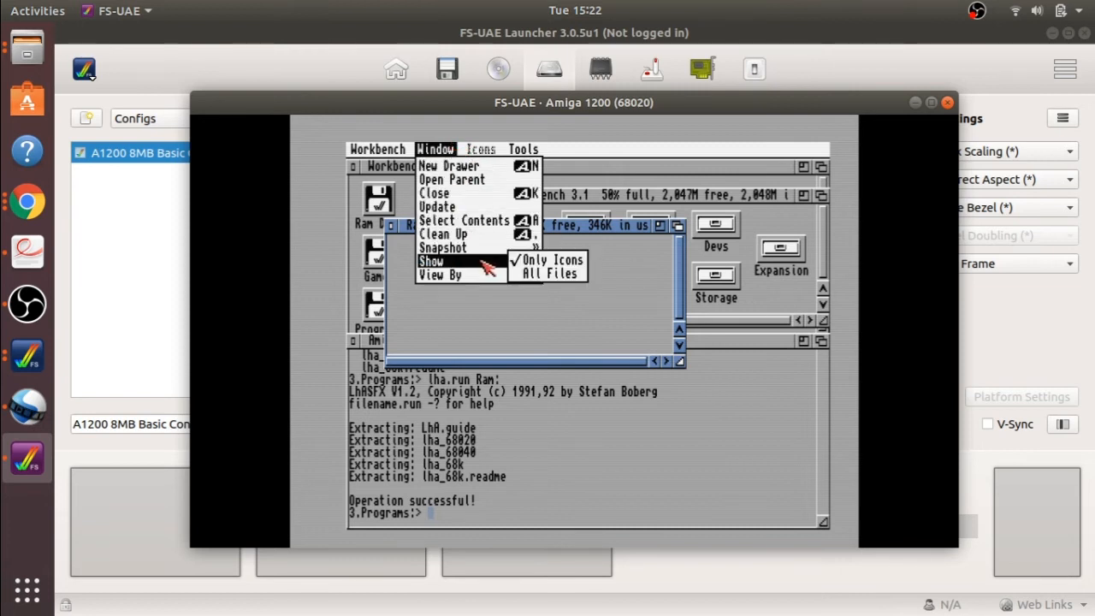
right_click(548, 267)
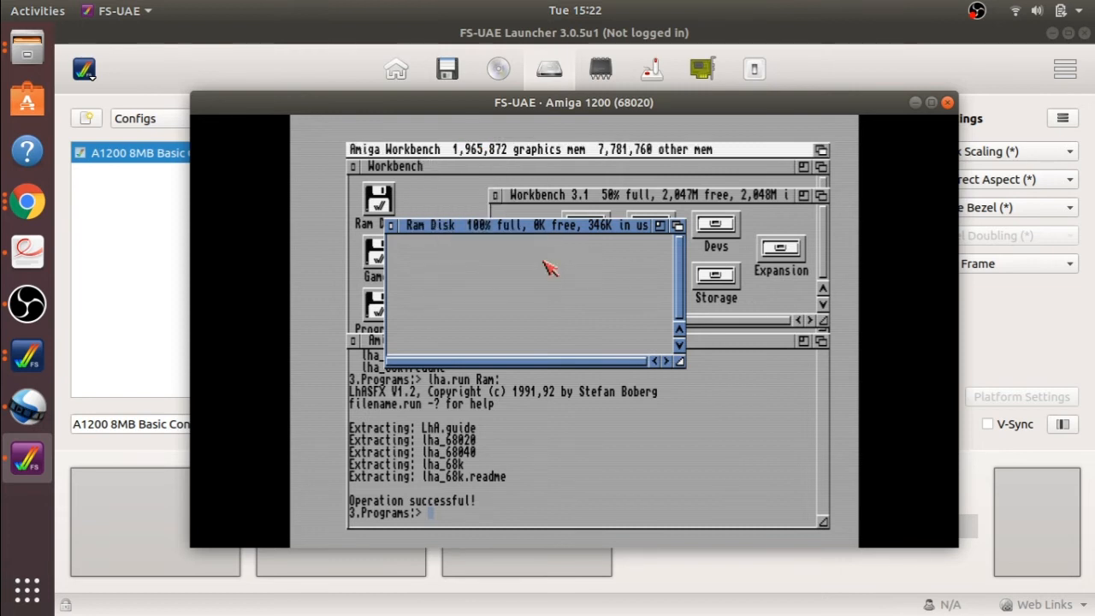
right_click(462, 149)
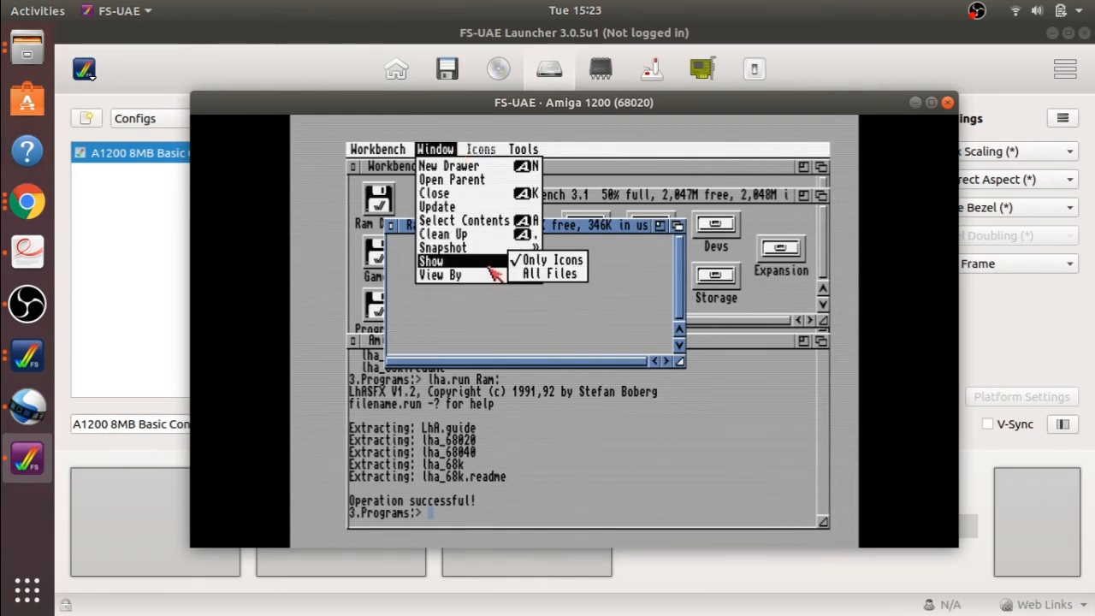
right_click(549, 273)
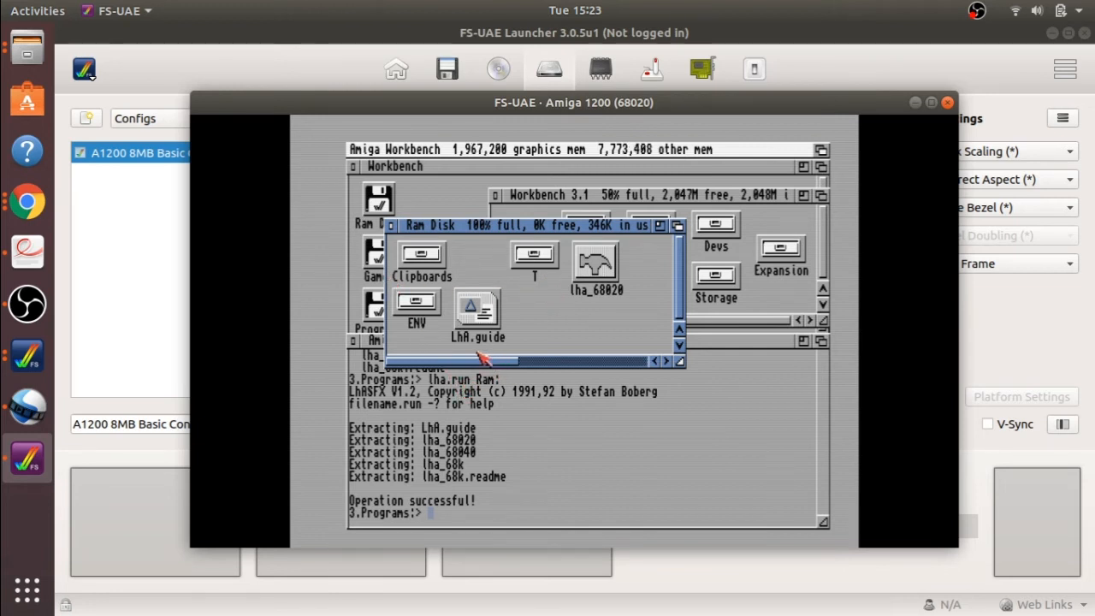
Look over the extracted files in the Ram Disk window and close the window.
left_click_drag(483, 359, 445, 364)
left_click_drag(424, 318, 396, 229)
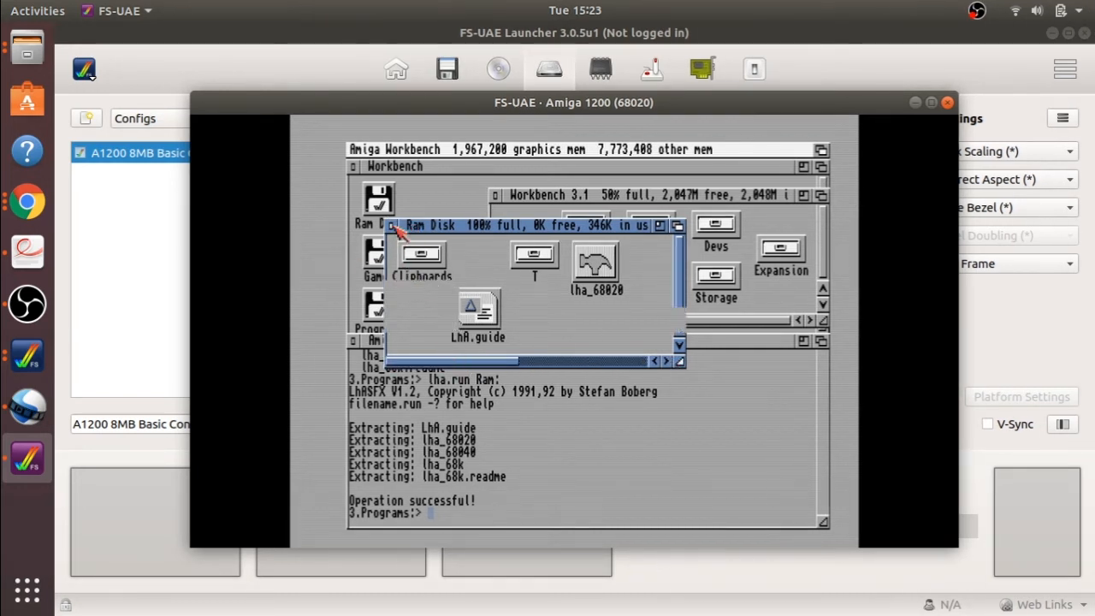
left_click(391, 226)
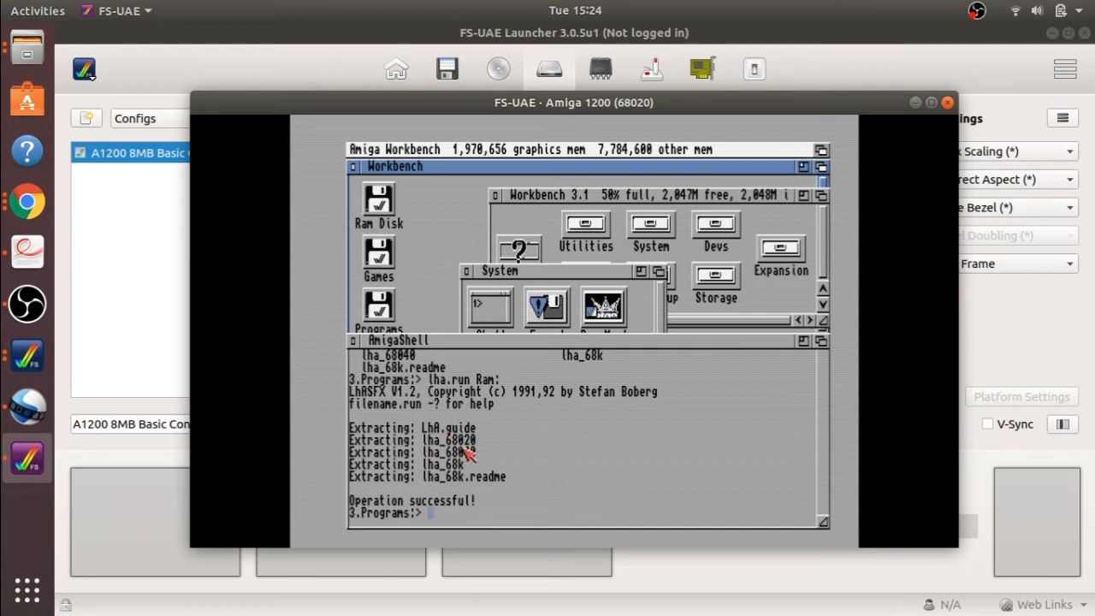
Try to copy the extracted LhA program from the RAM disk to C: in the Shell with "Copy Ram:lha_6820 C:lha".
left_click(511, 454)
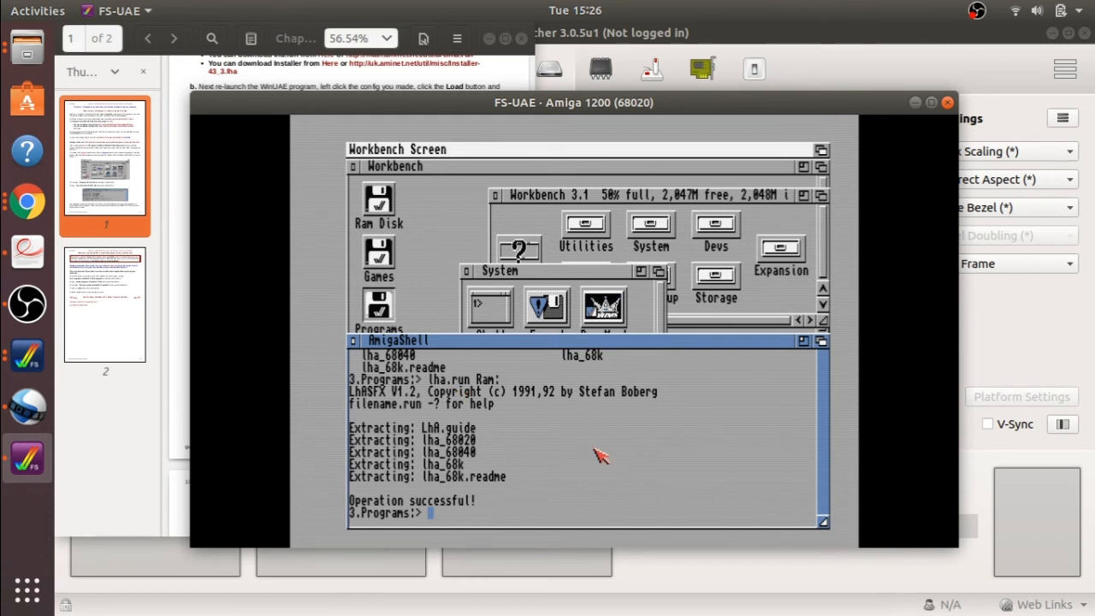
type("Cop")
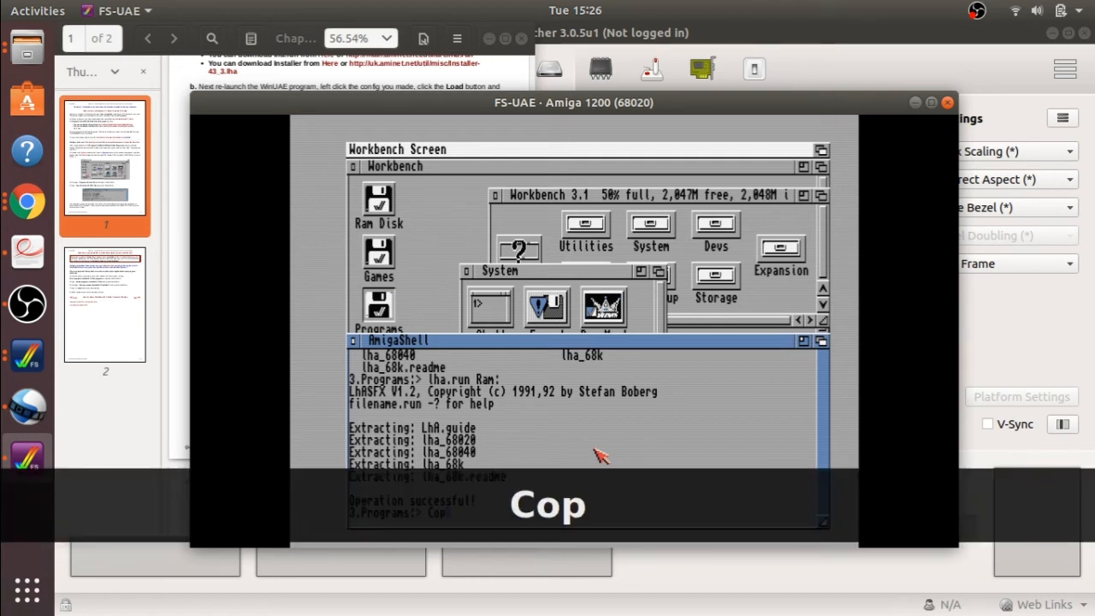
type("y R")
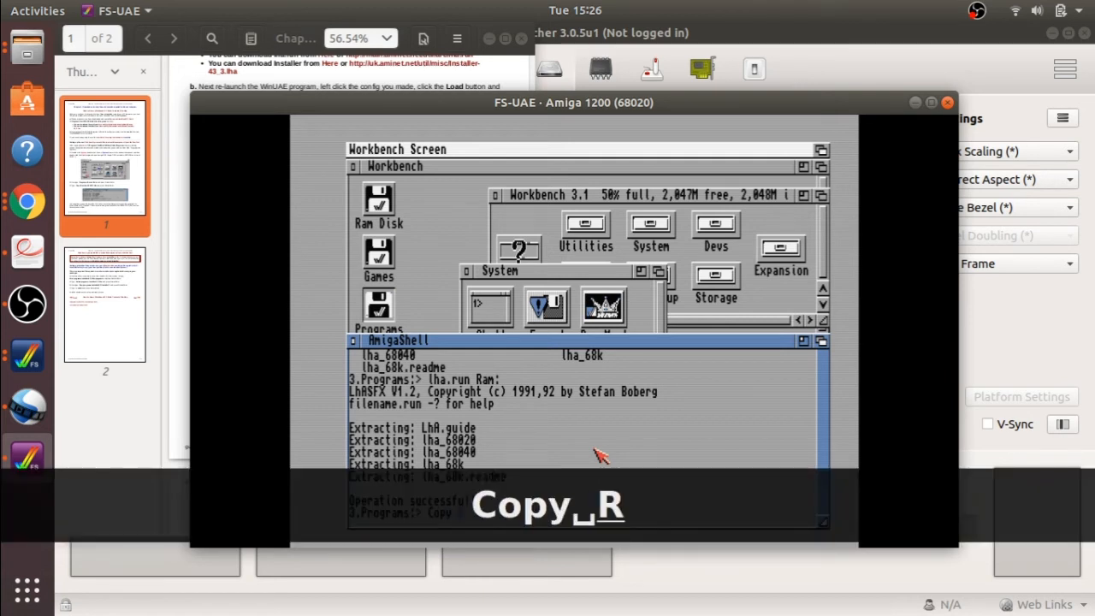
type("am")
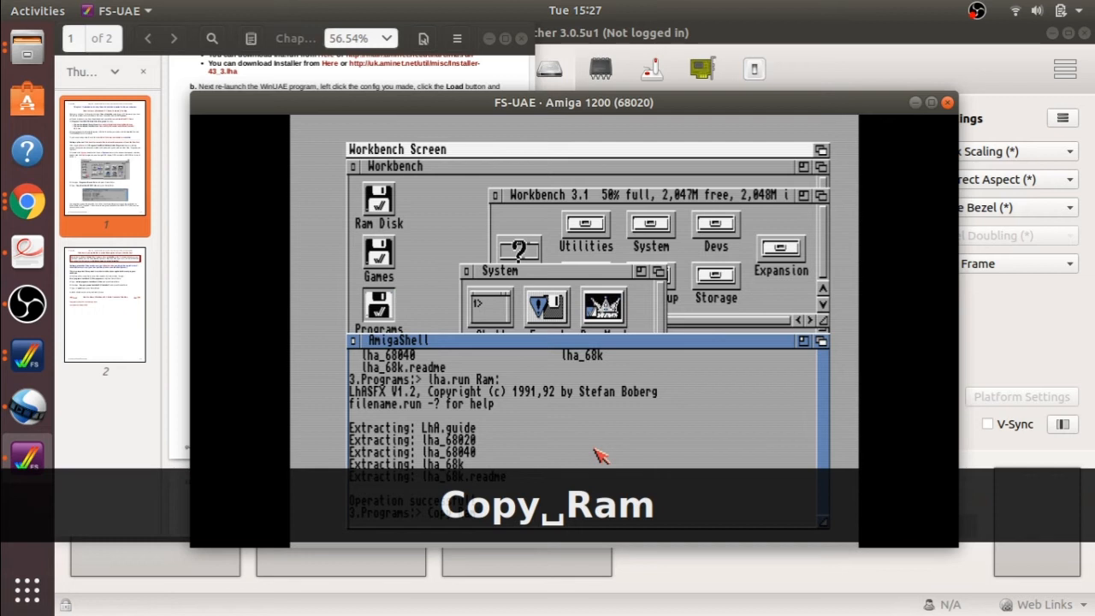
type(":")
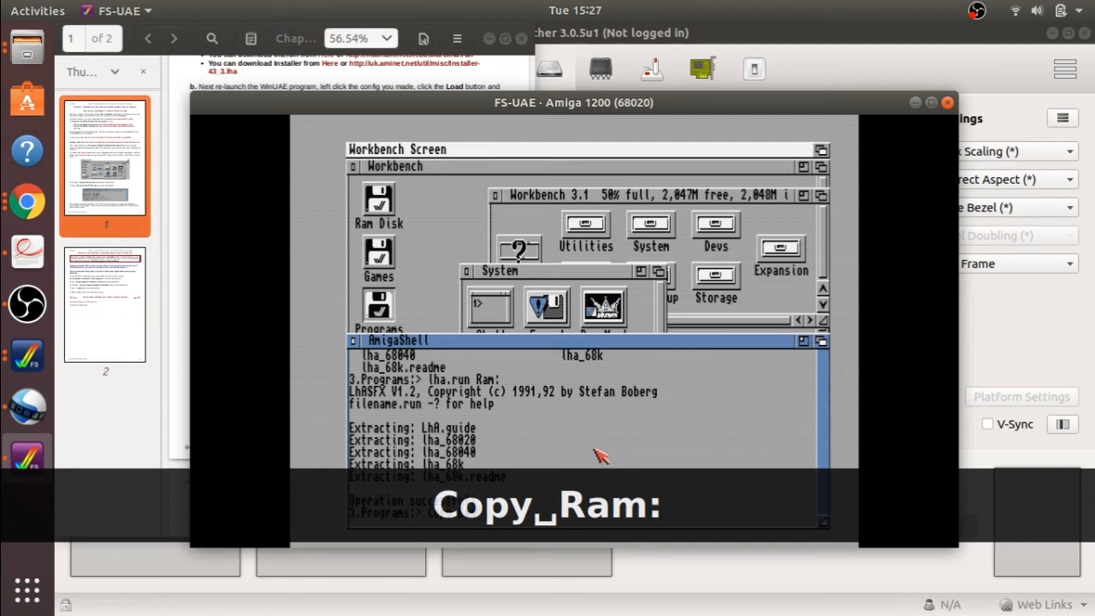
type("lha")
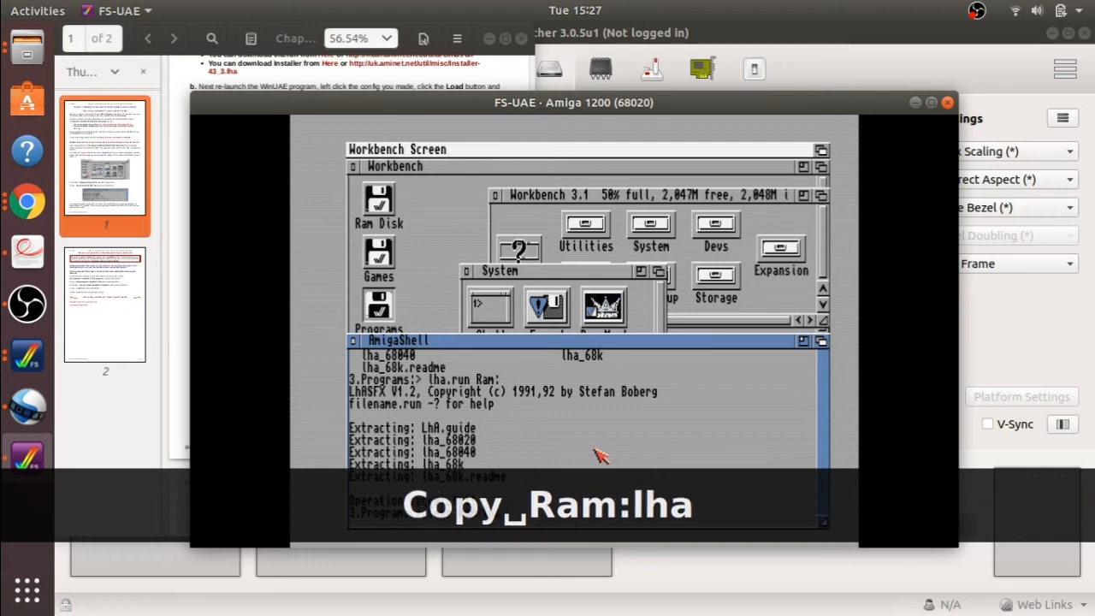
type("_")
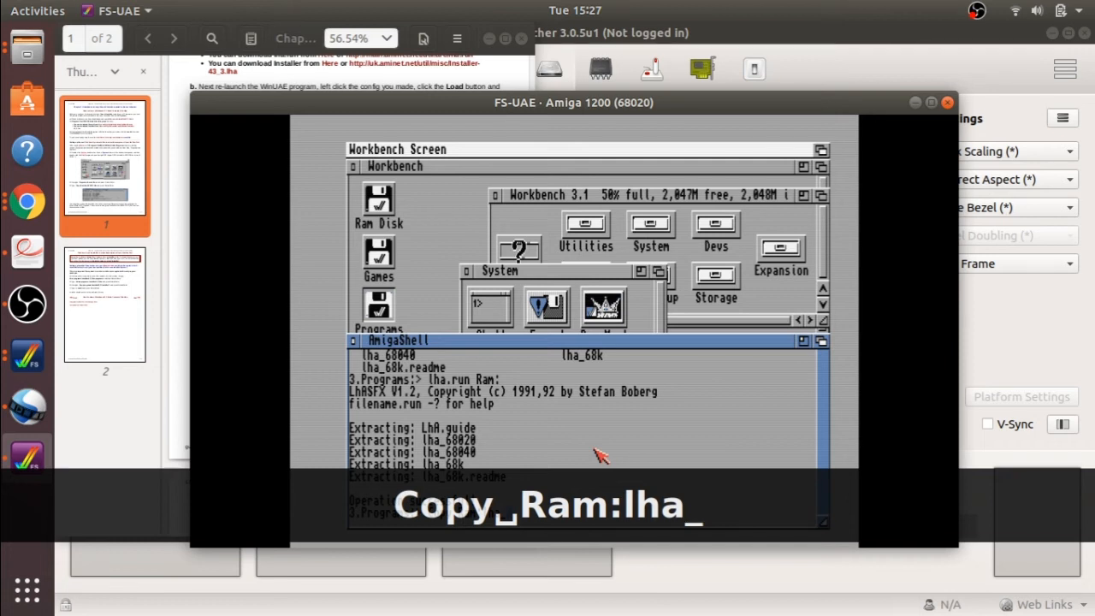
type("68")
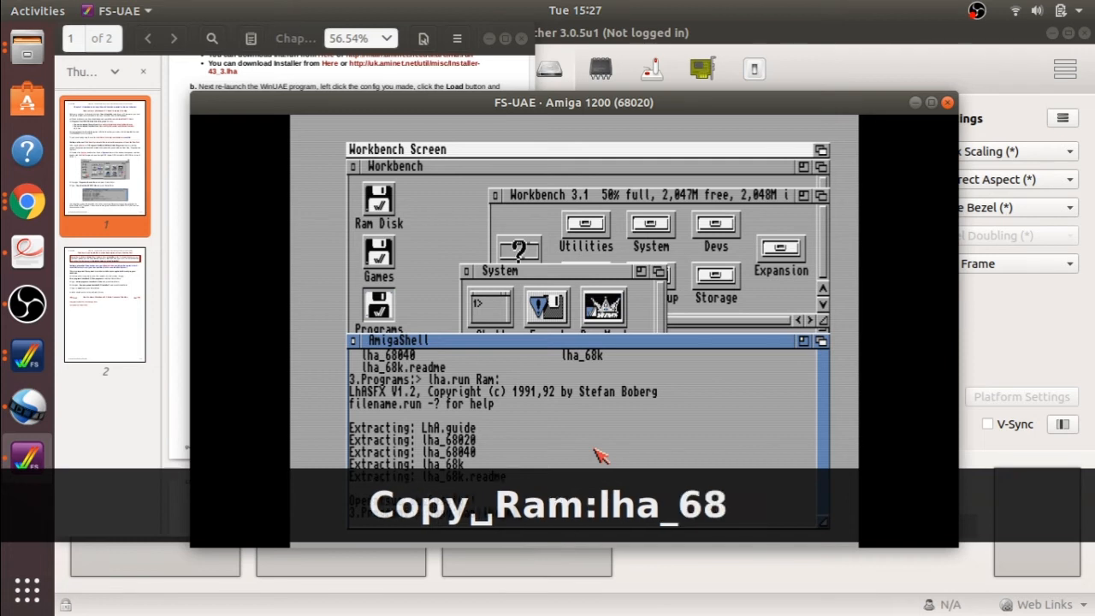
type("20")
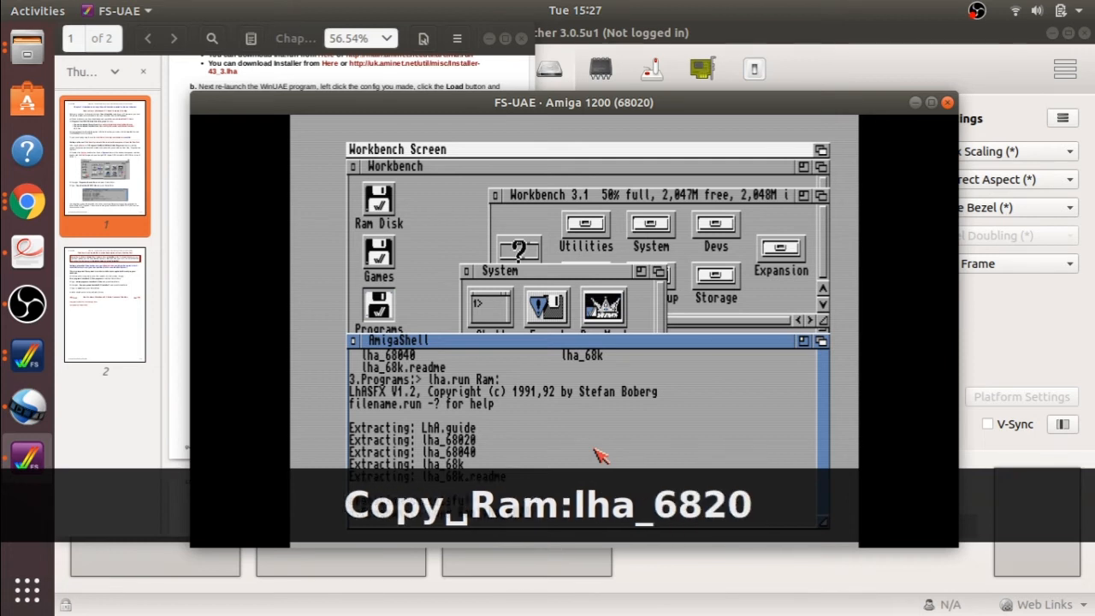
type(" C")
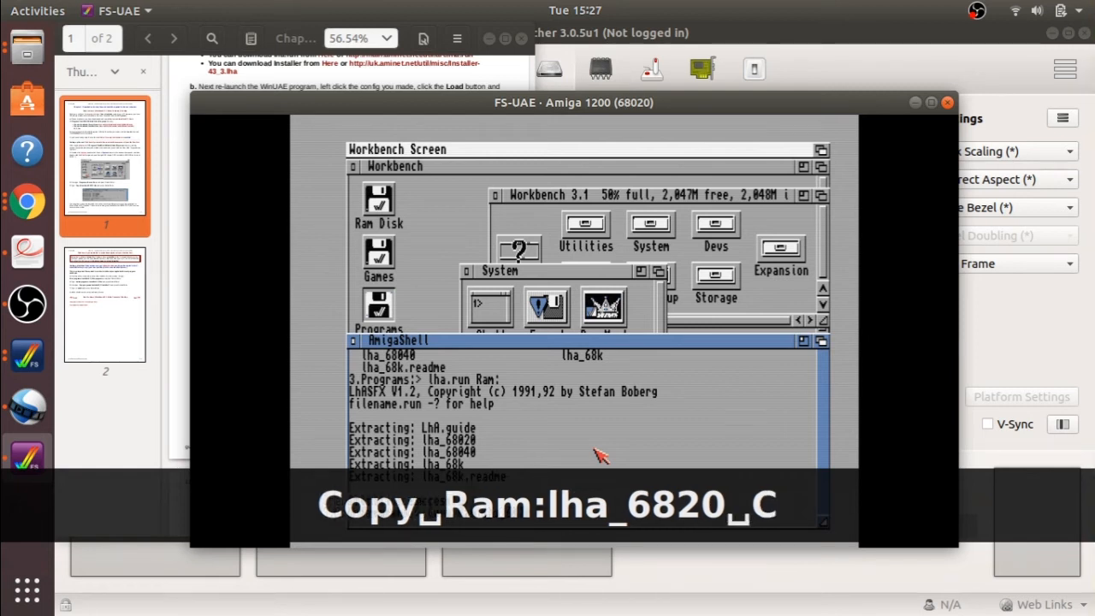
type(":")
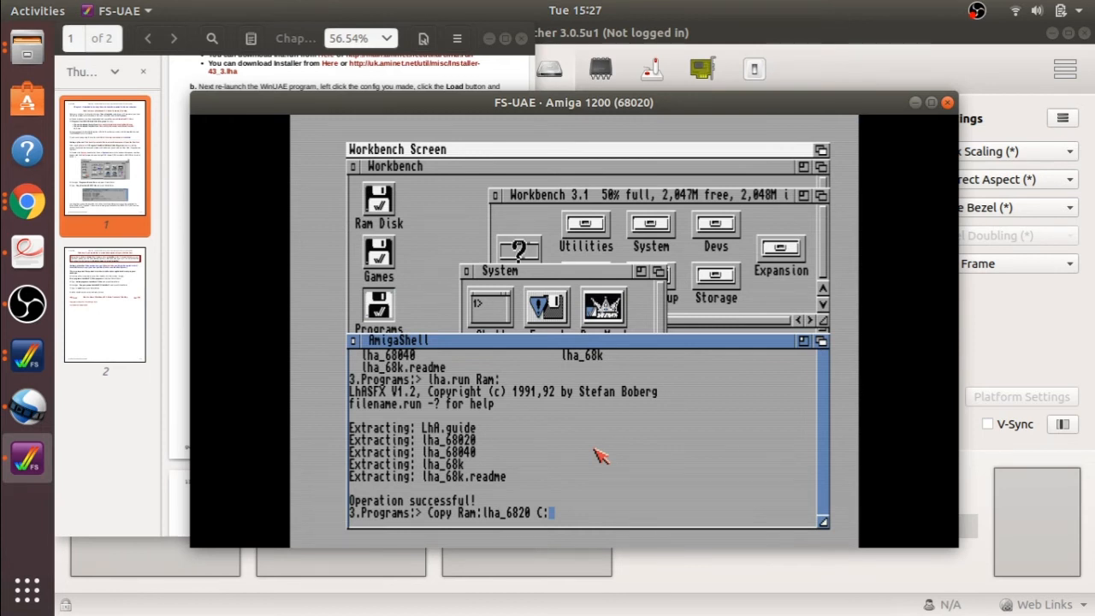
type("lha")
key("Return")
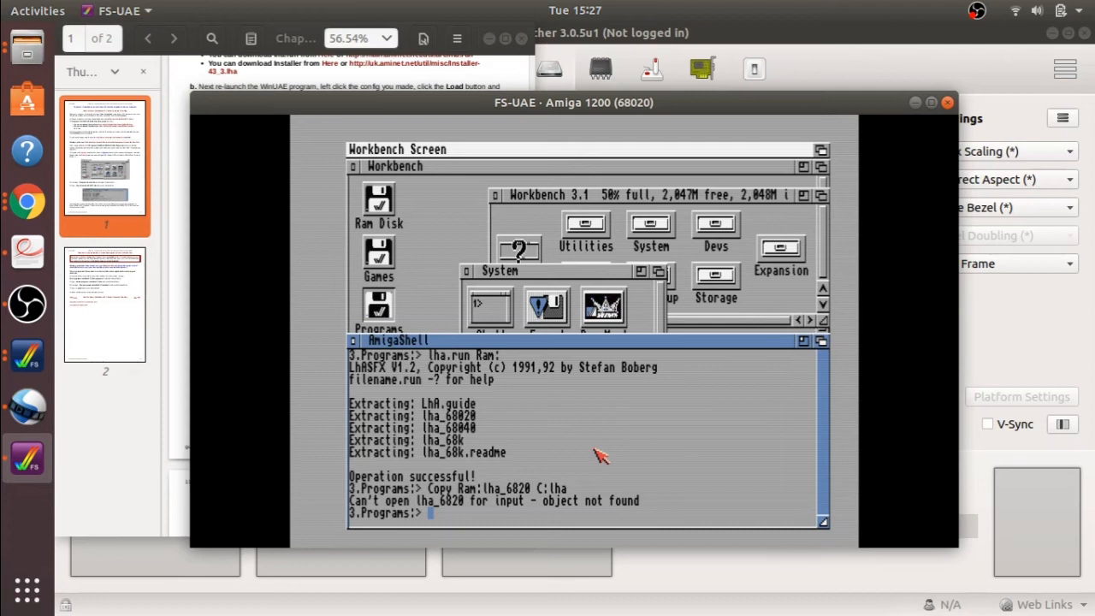
Correct the recalled command to "Copy Ram:lha_68020 C:lha", run it, and close the Shell.
key("Up")
key("Left")
key("Left")
key("Left")
key("Left")
key("Left")
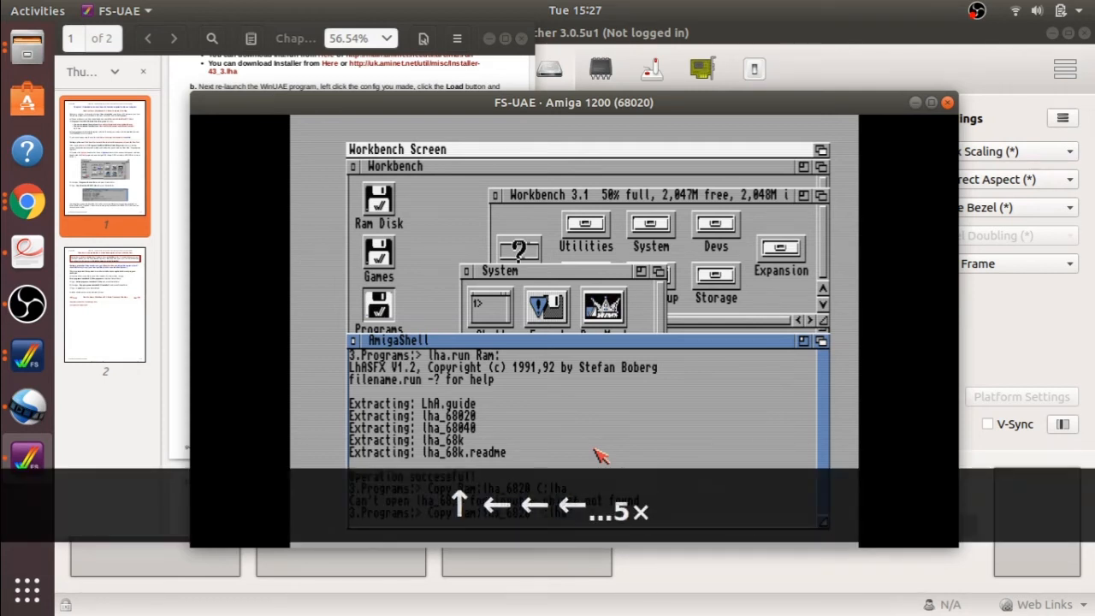
key("Left")
key("Left")
key("Left")
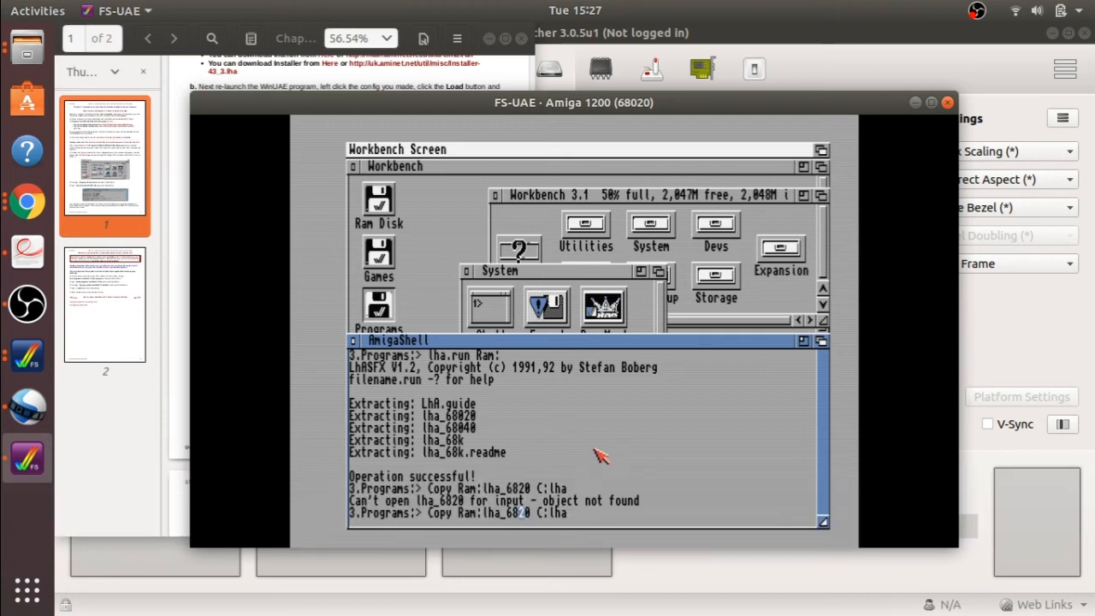
type("0")
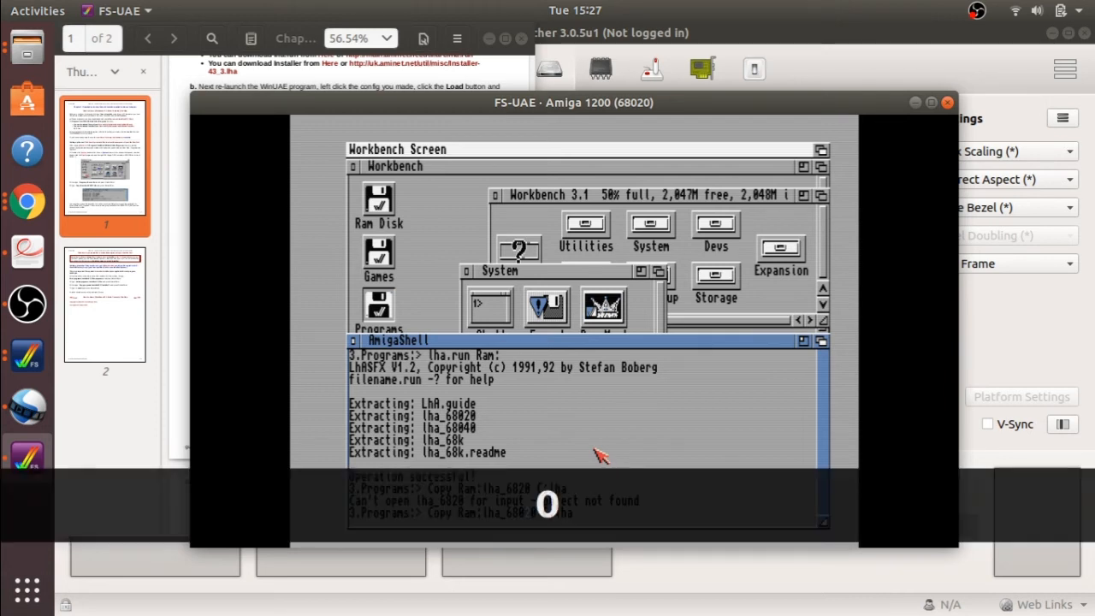
key("Return")
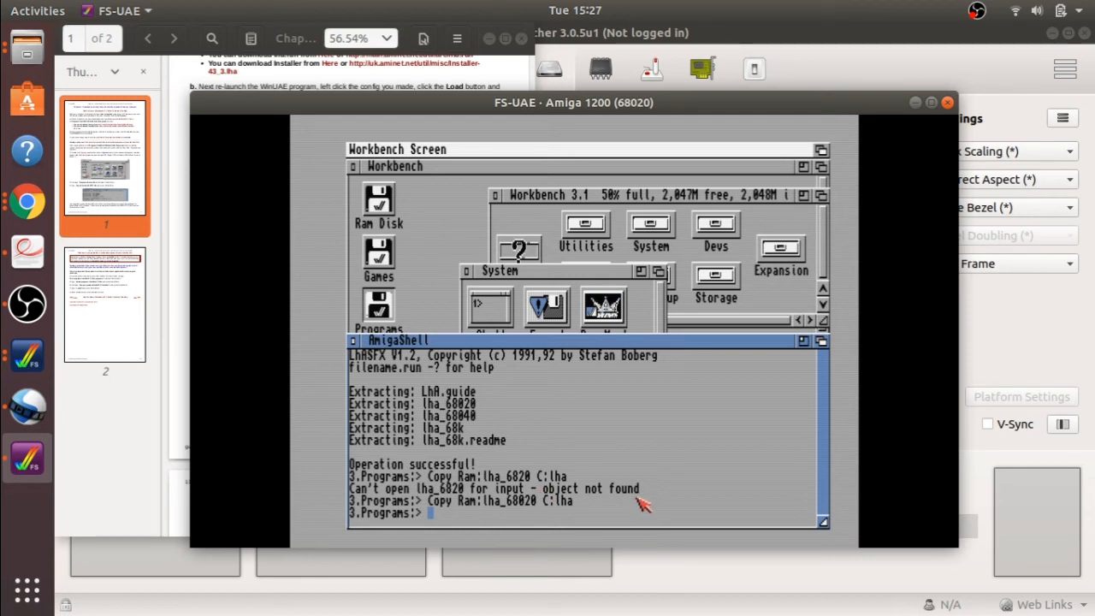
key("ctrl+backslash")
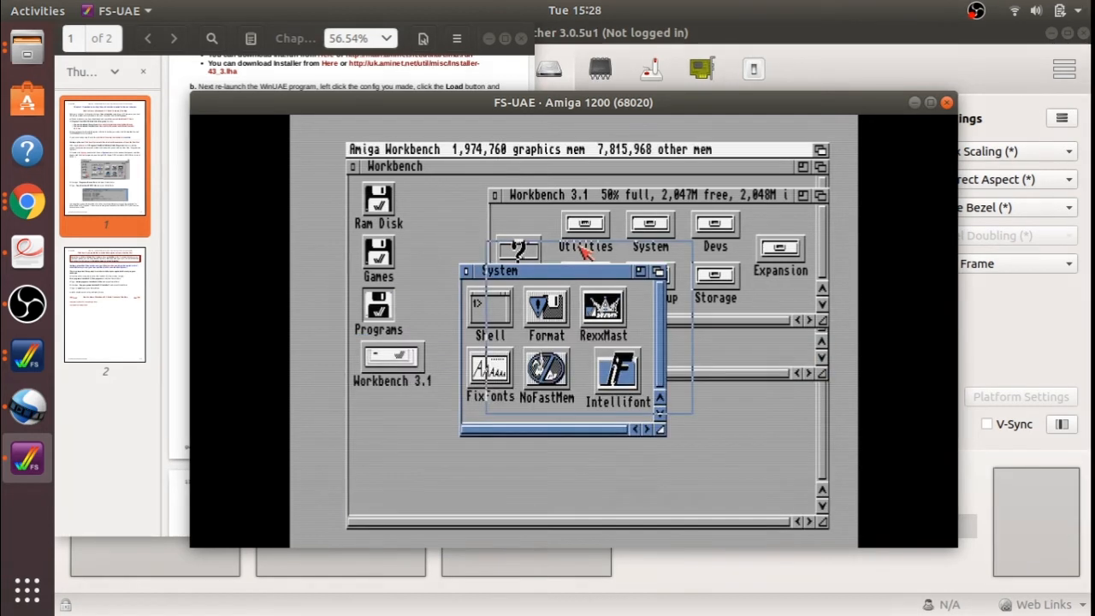
Bring the Workbench 3.1 window in front of the System window and set it to show All Files.
left_click_drag(556, 273, 582, 250)
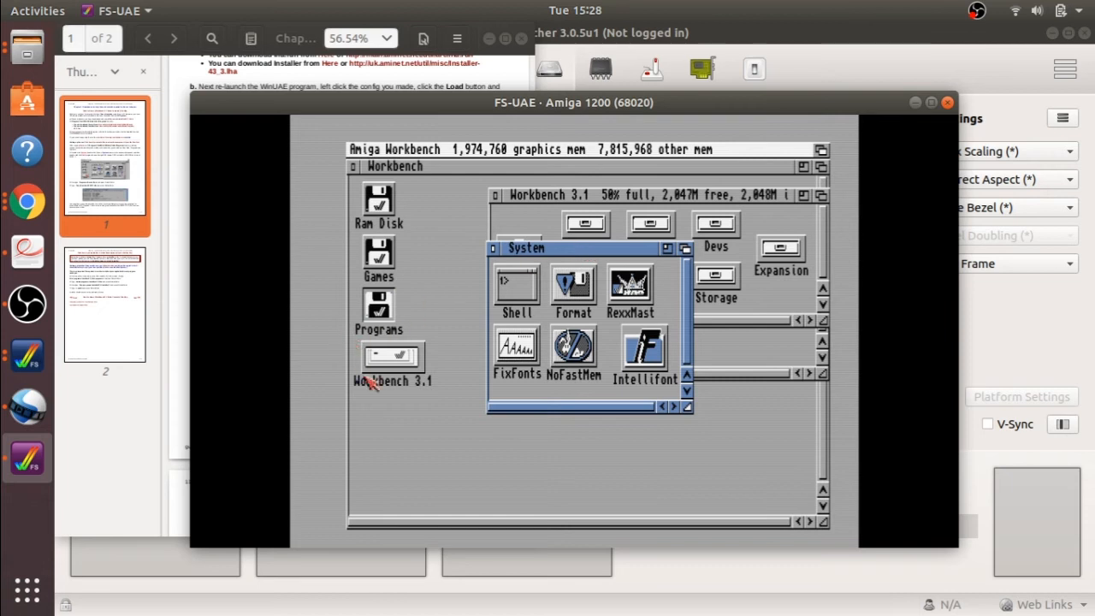
left_click(402, 366)
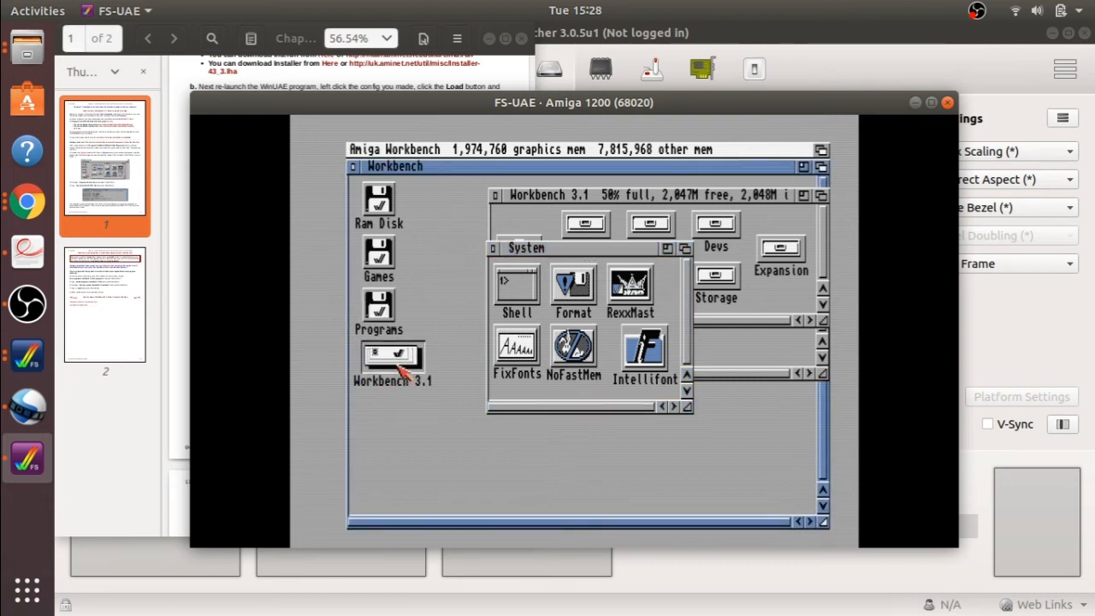
double_click(402, 366)
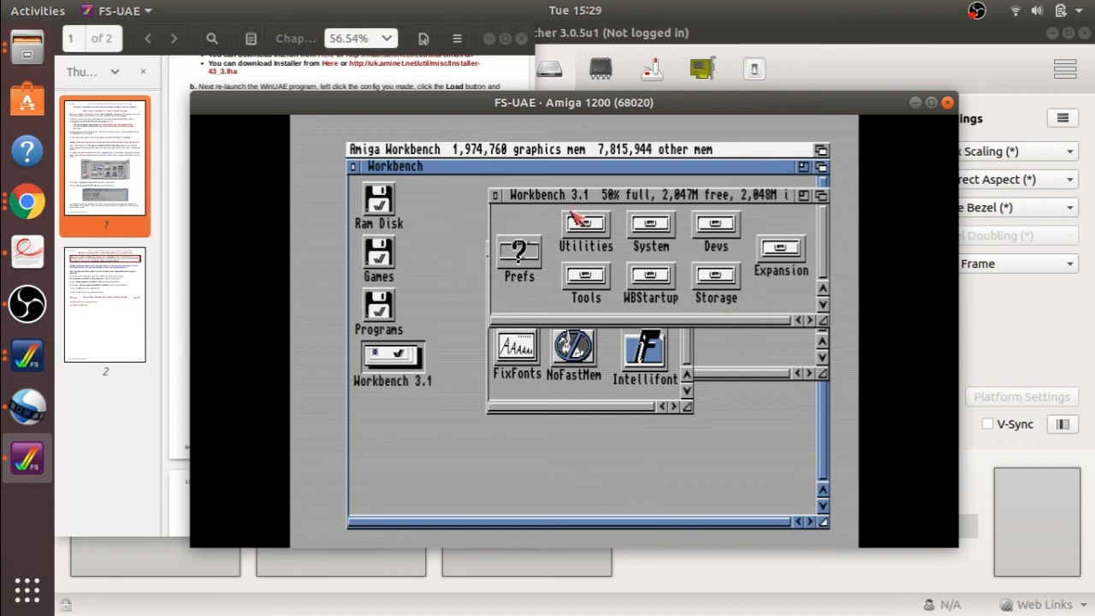
left_click(542, 197)
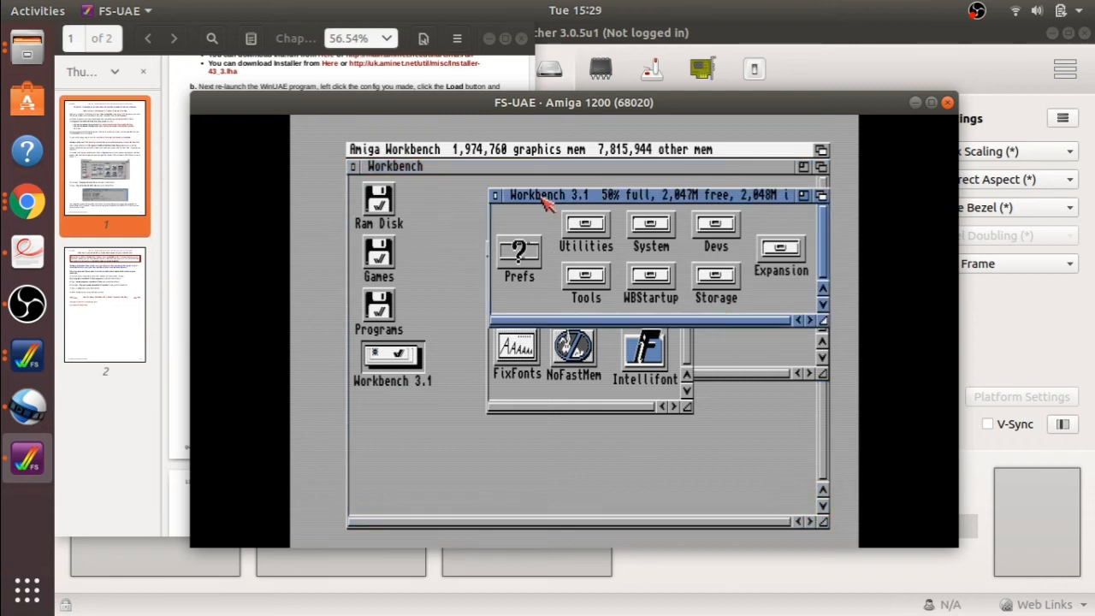
right_click(456, 151)
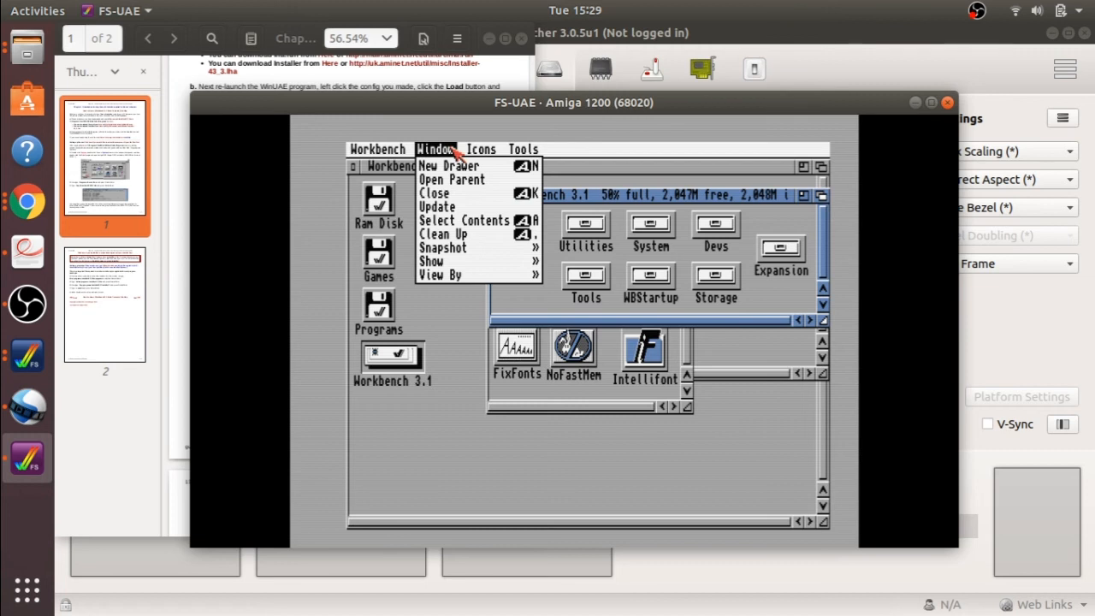
left_click(560, 272)
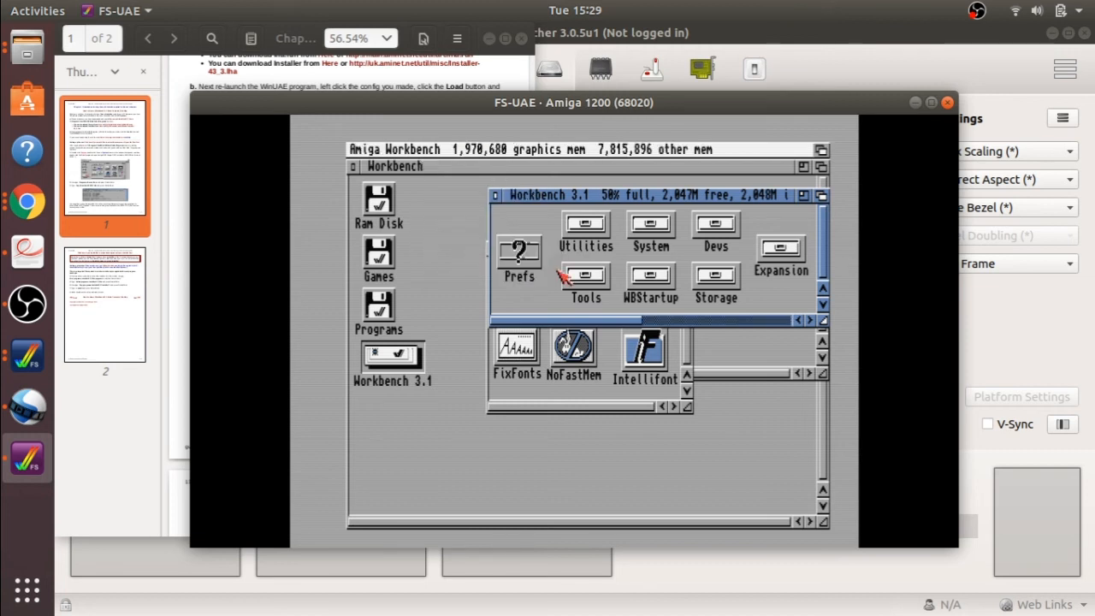
Open the C drawer of Workbench 3.1, look for the copied lha program, and close the drawer.
left_click_drag(641, 324, 746, 334)
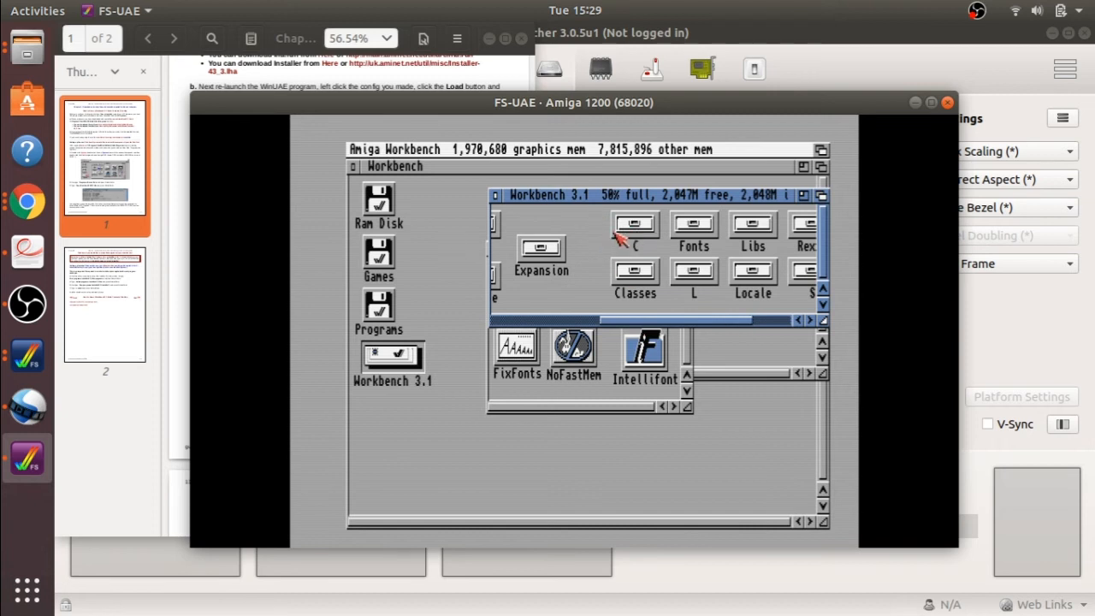
double_click(653, 226)
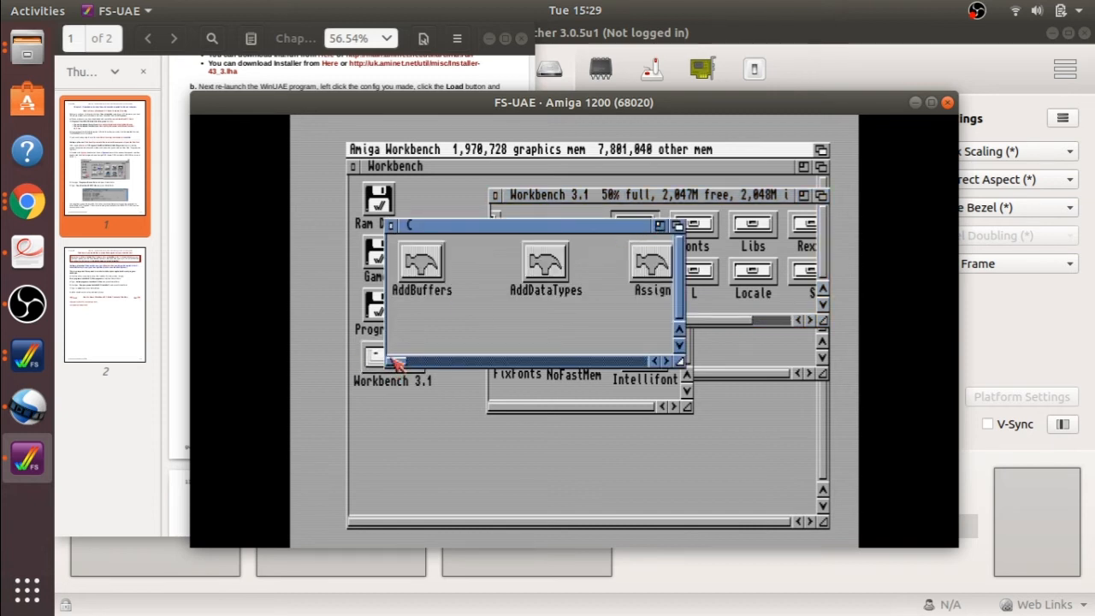
left_click_drag(395, 361, 455, 361)
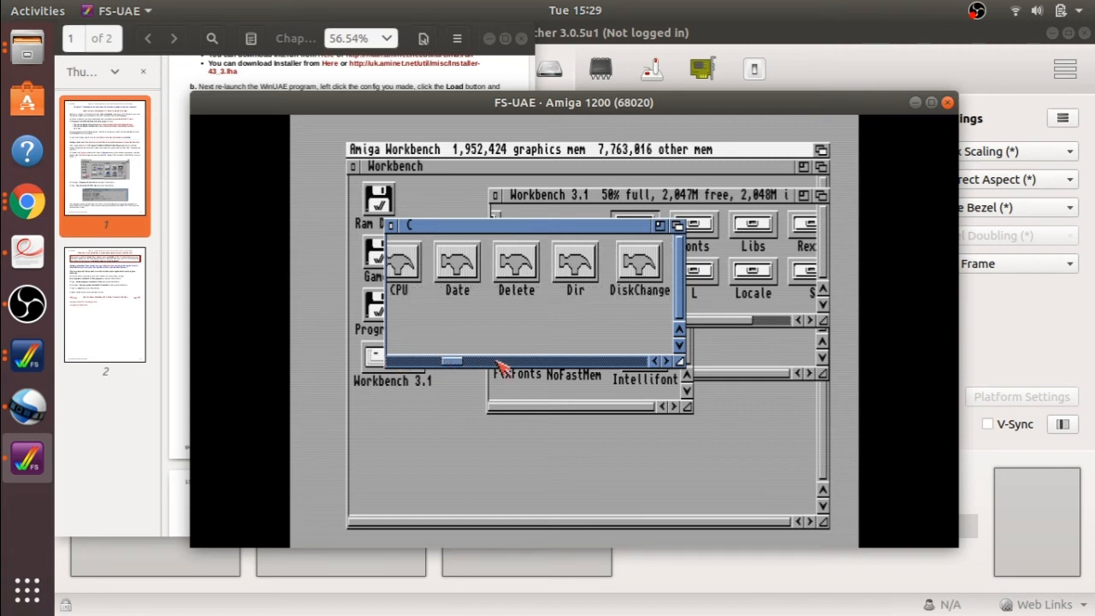
left_click(498, 361)
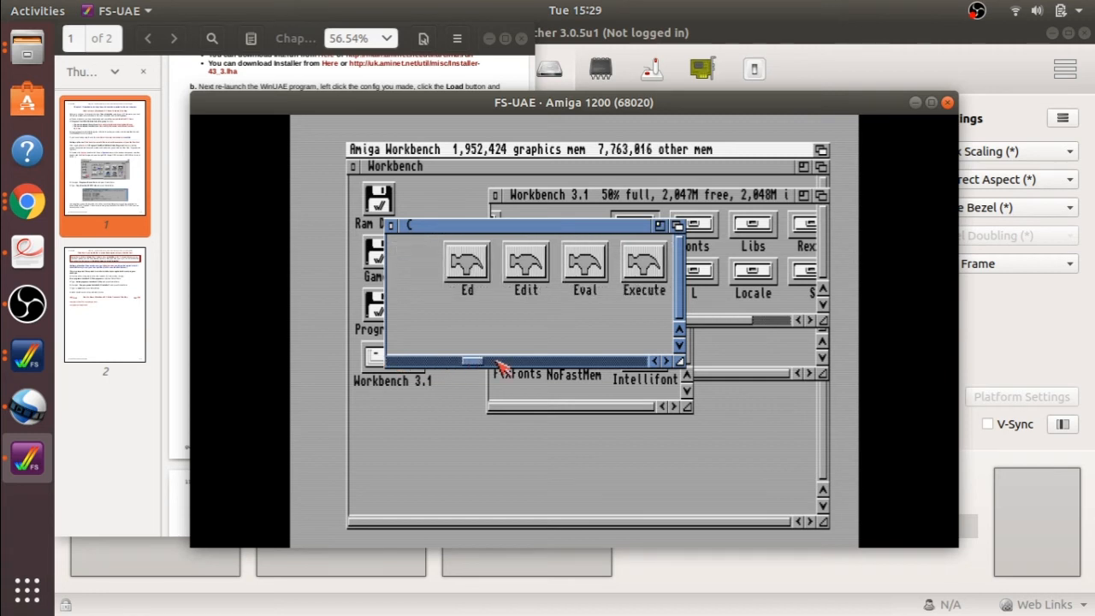
left_click(552, 362)
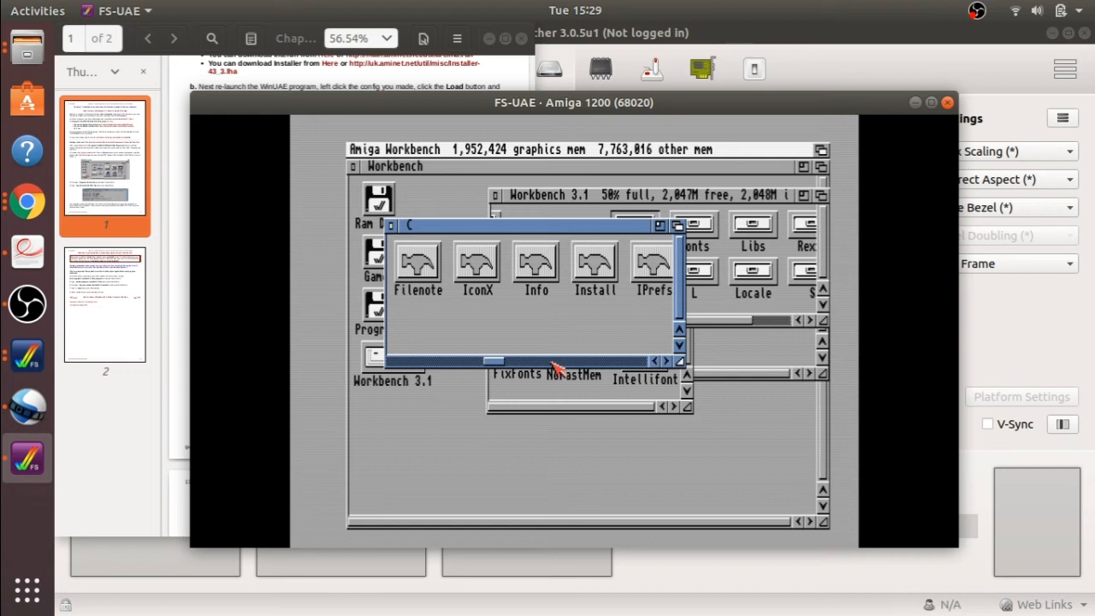
left_click(556, 362)
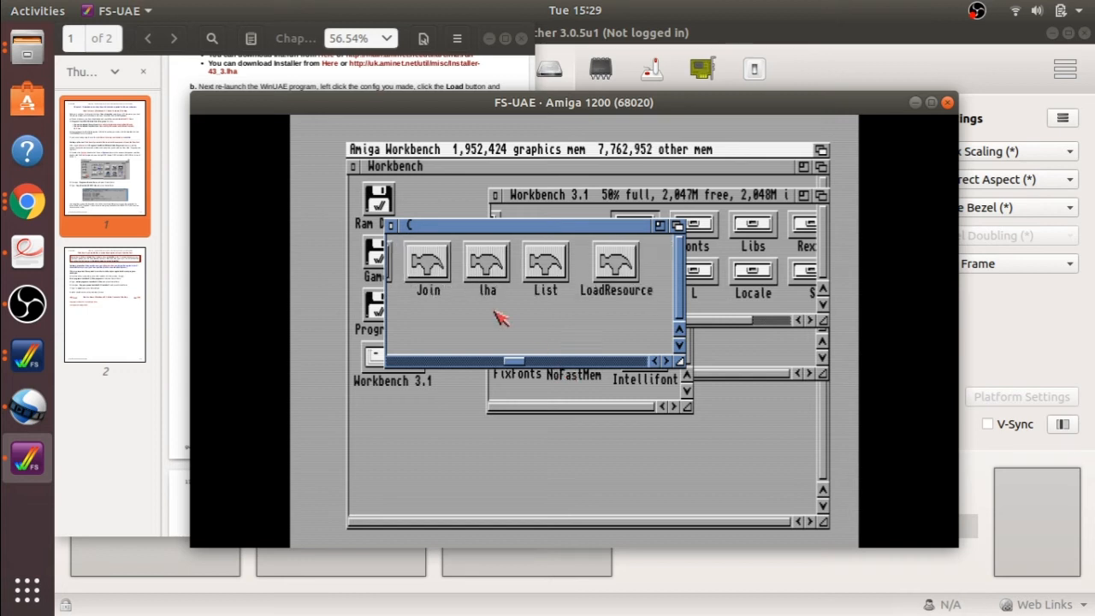
left_click(488, 267)
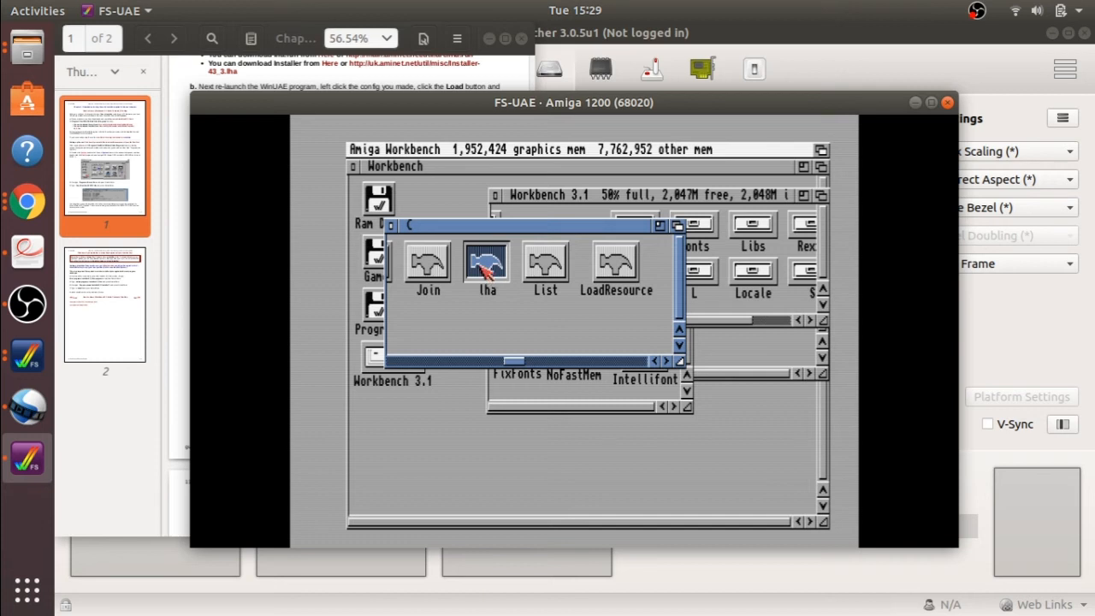
left_click(391, 225)
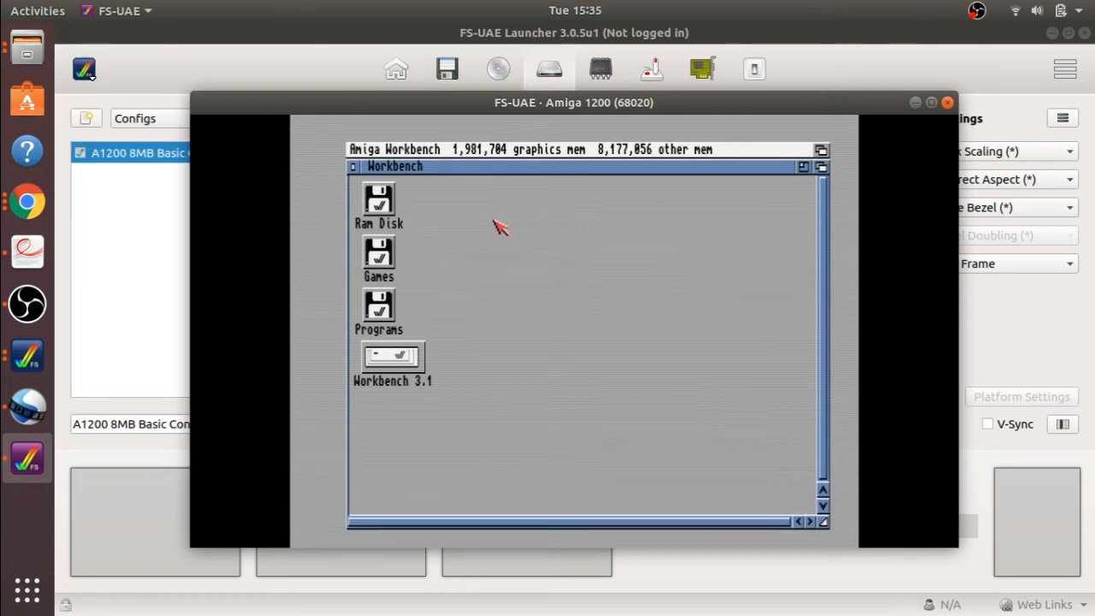
Open a new Shell from the System drawer of Workbench 3.1.
left_click(383, 369)
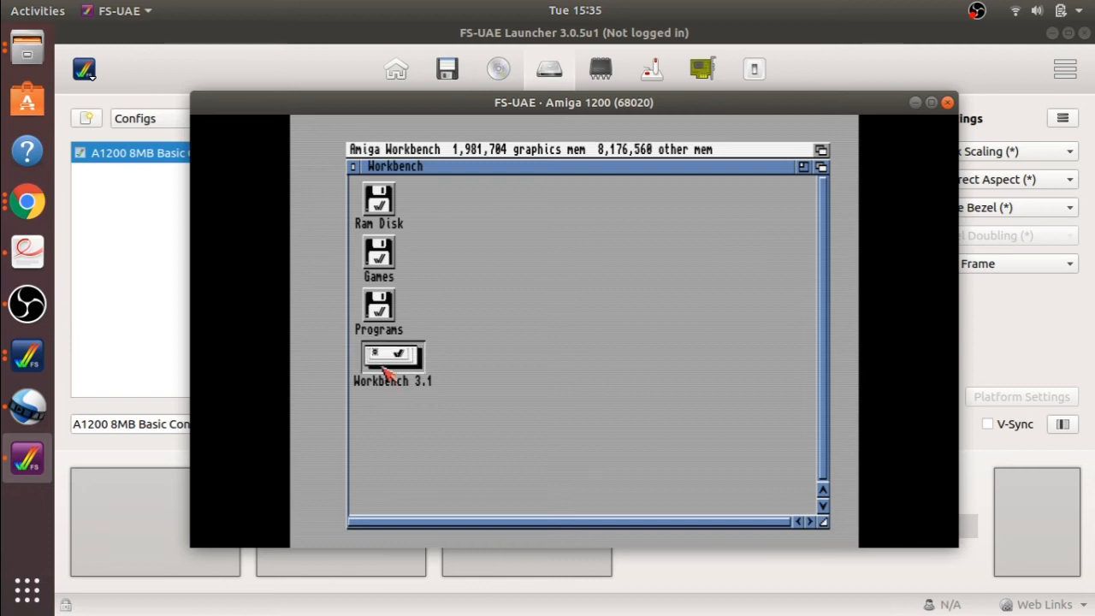
double_click(383, 369)
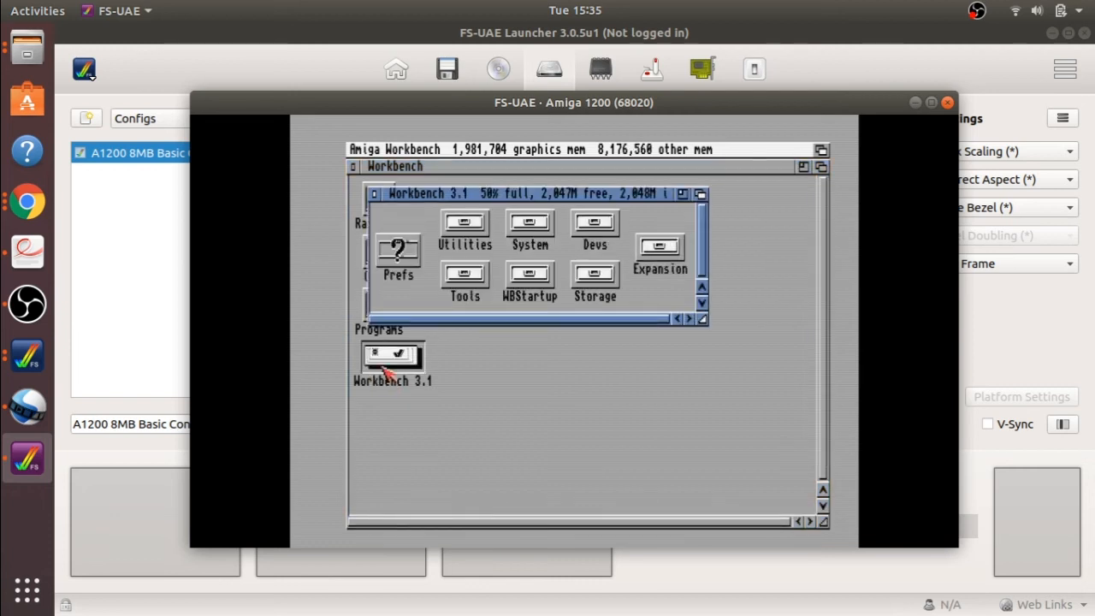
double_click(535, 226)
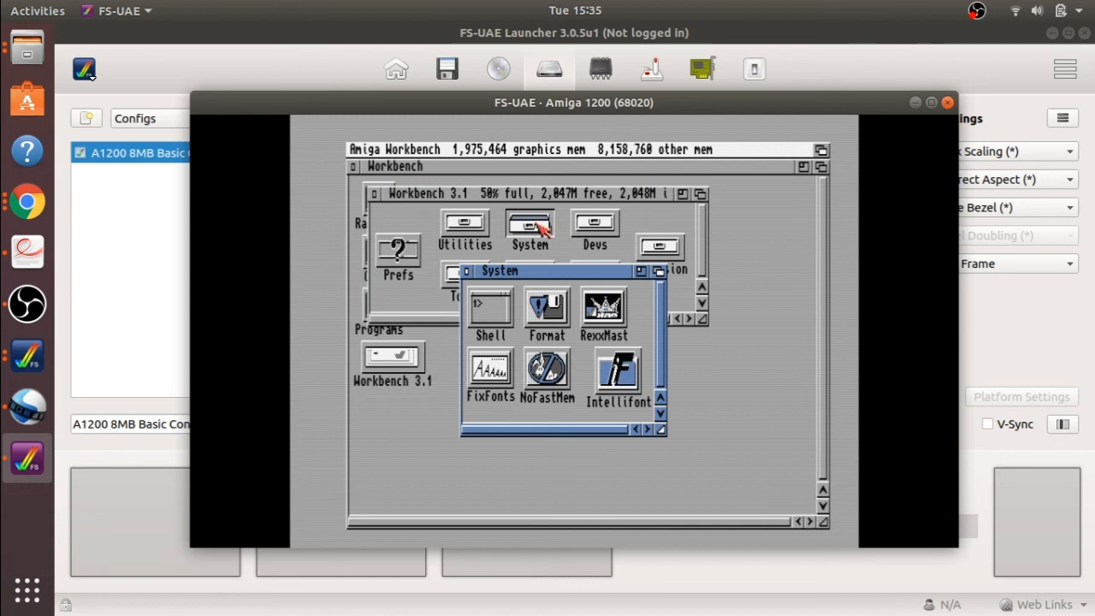
double_click(481, 308)
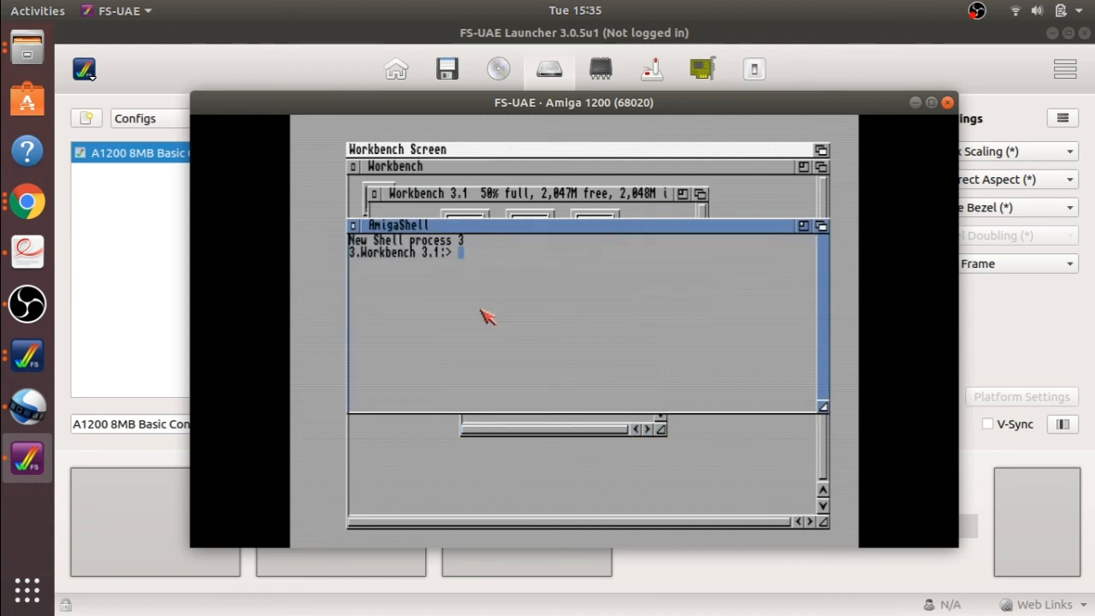
Run lha in the Shell to page through its usage help, and clear the output with "clear".
type("lha")
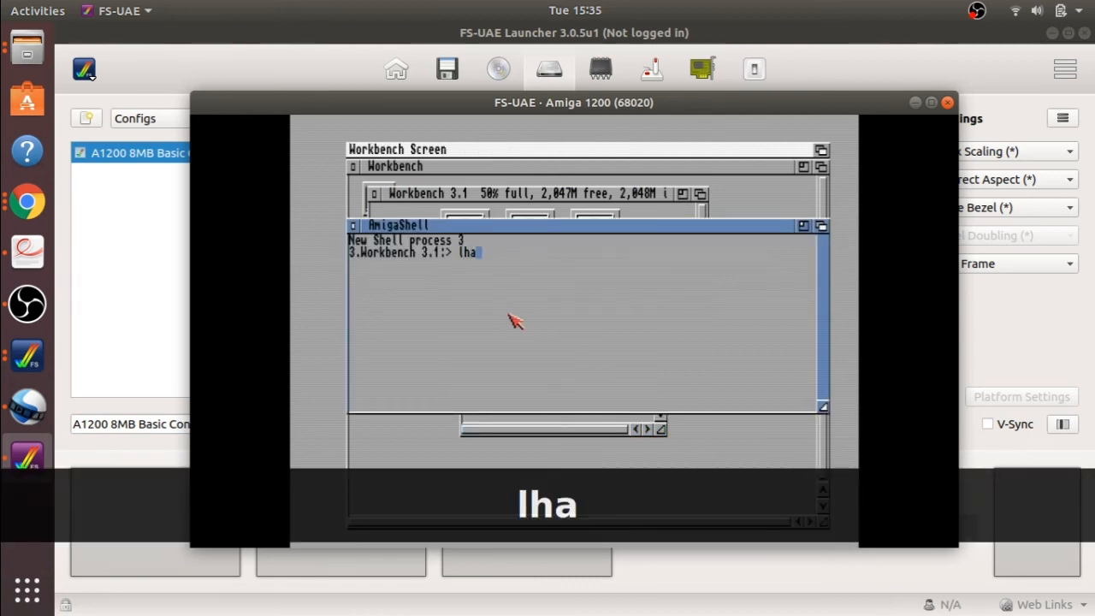
key("Return")
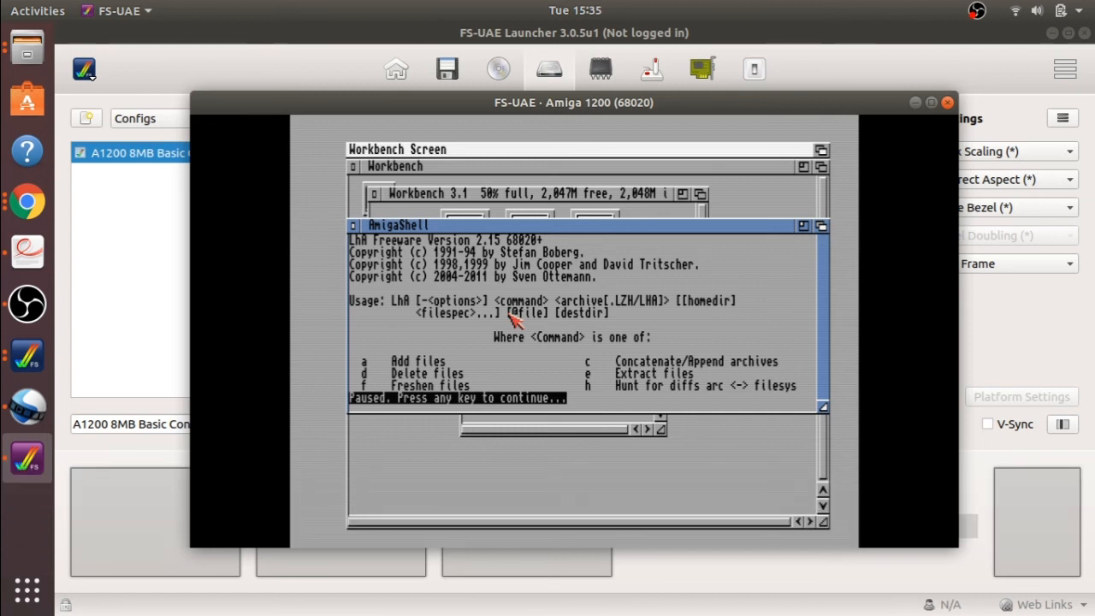
key("Return")
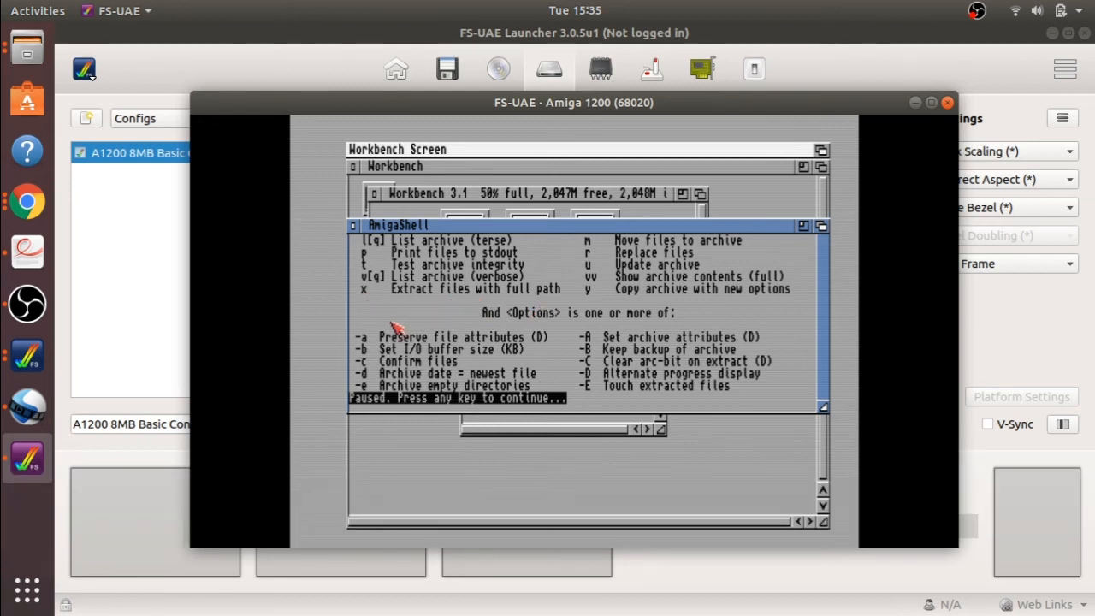
key("Return")
key("Return")
key("Return")
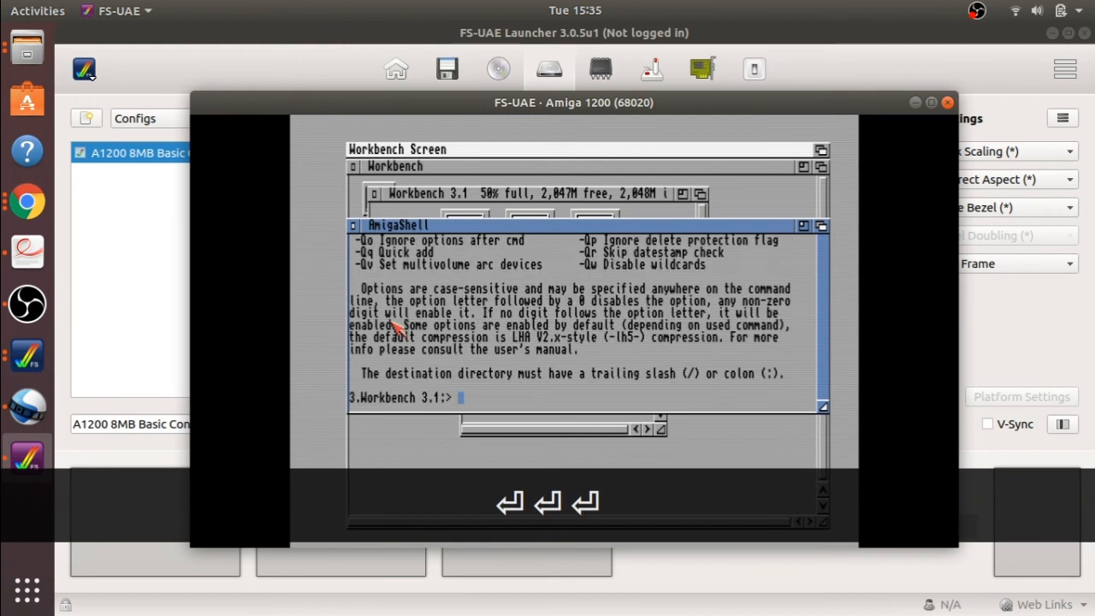
type("clear")
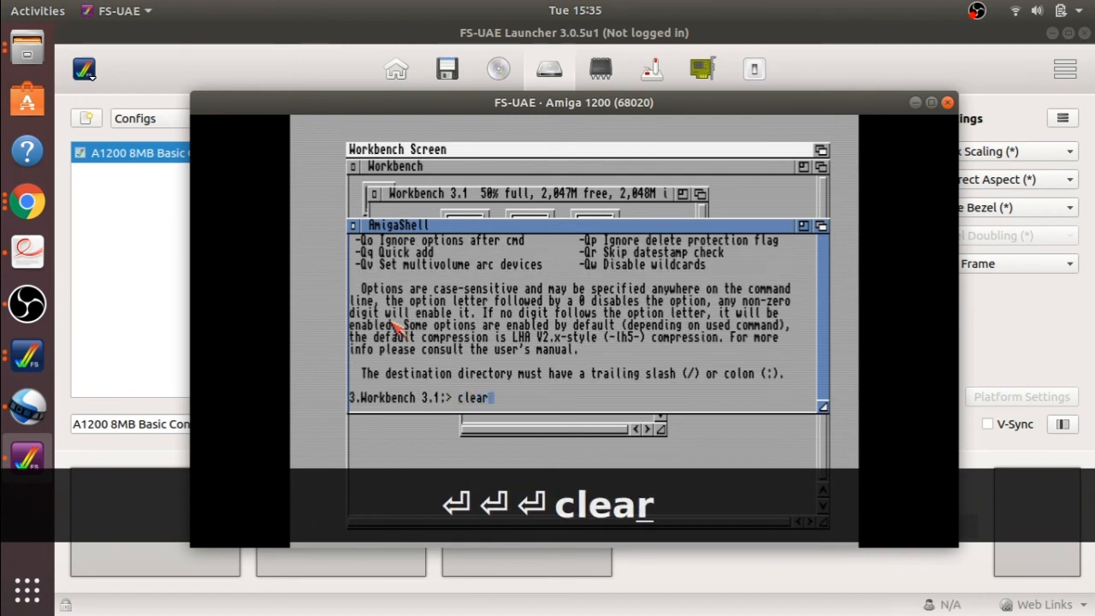
key("Return")
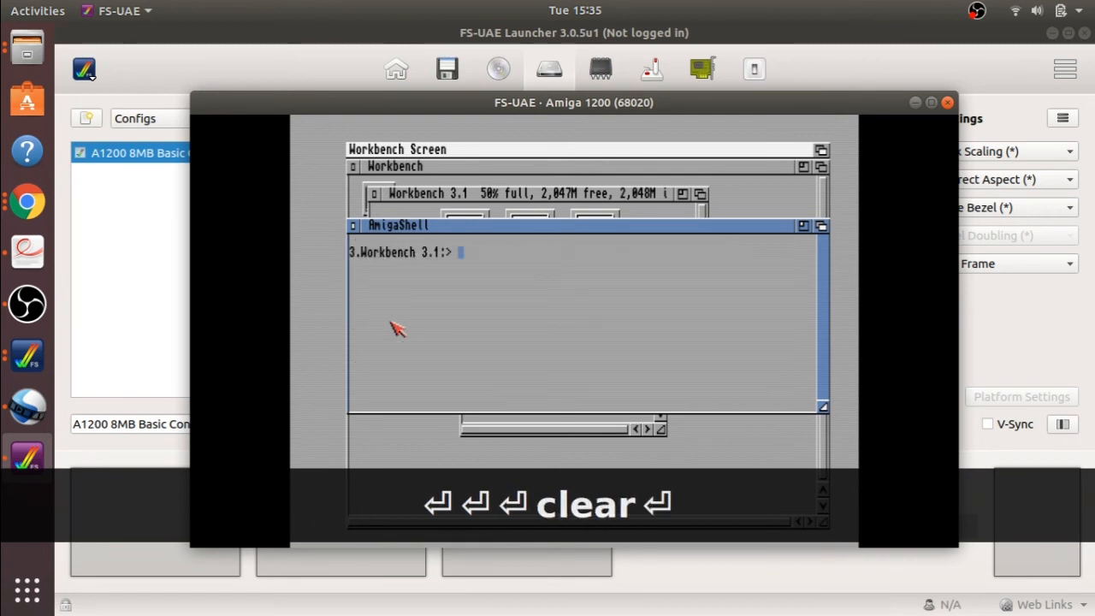
Try to change the Shell's current directory to Program: and cancel the volume request.
type("cd Pro")
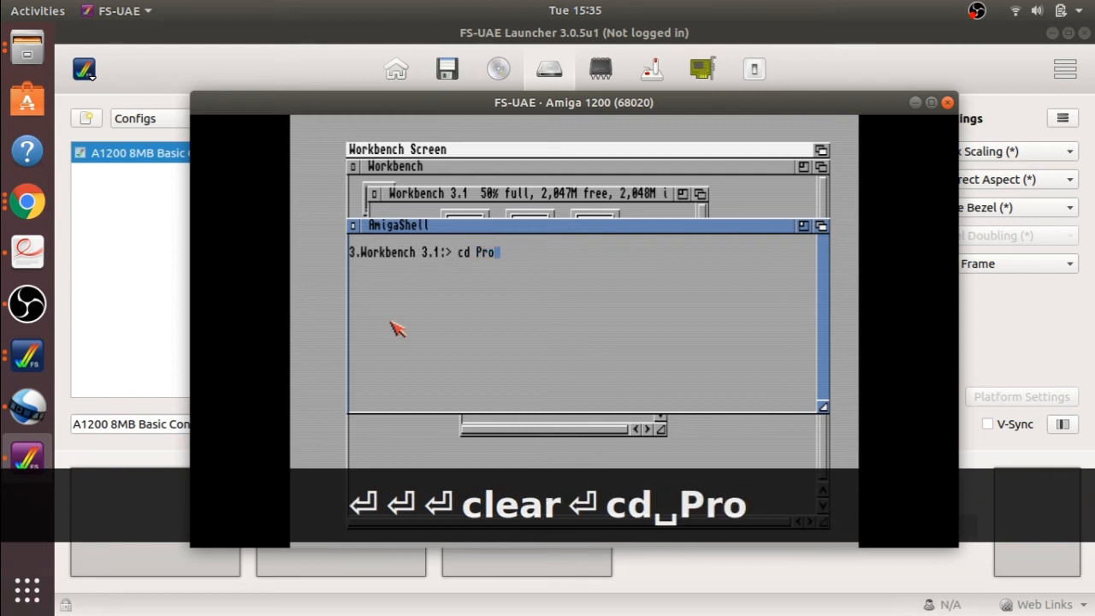
type("gram:")
key("Return")
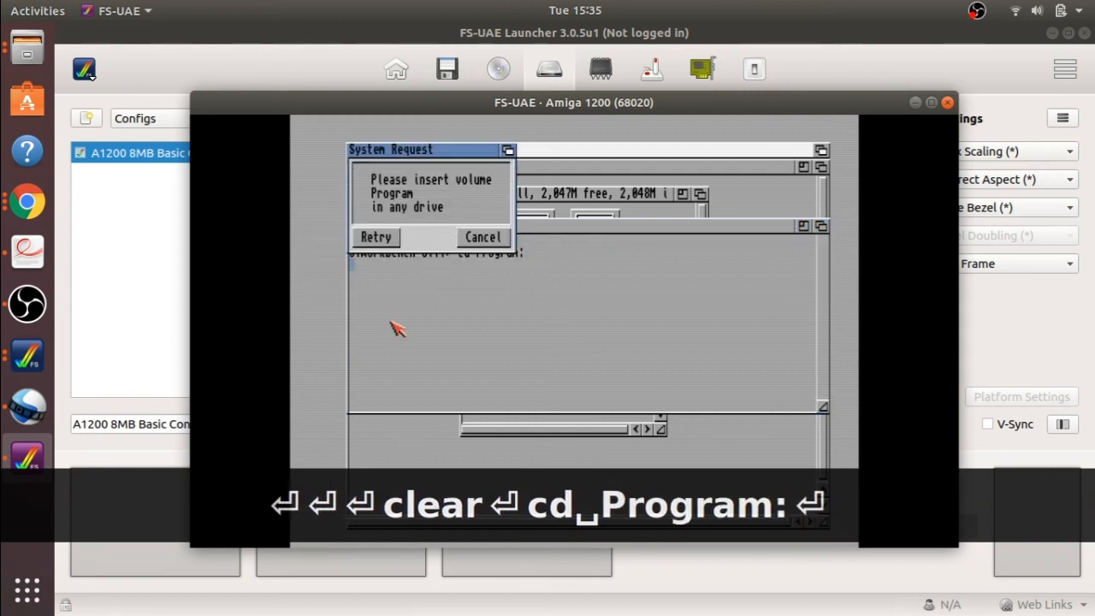
left_click(479, 240)
key("Up")
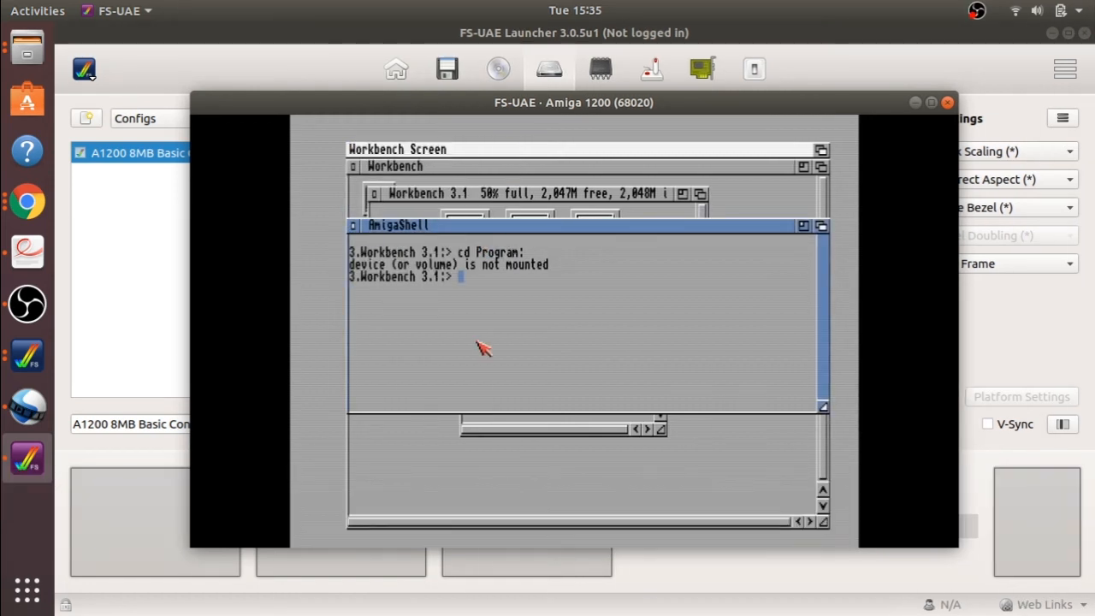
Change the Shell's current directory to Programs: and list its contents with dir.
type("cd Pro")
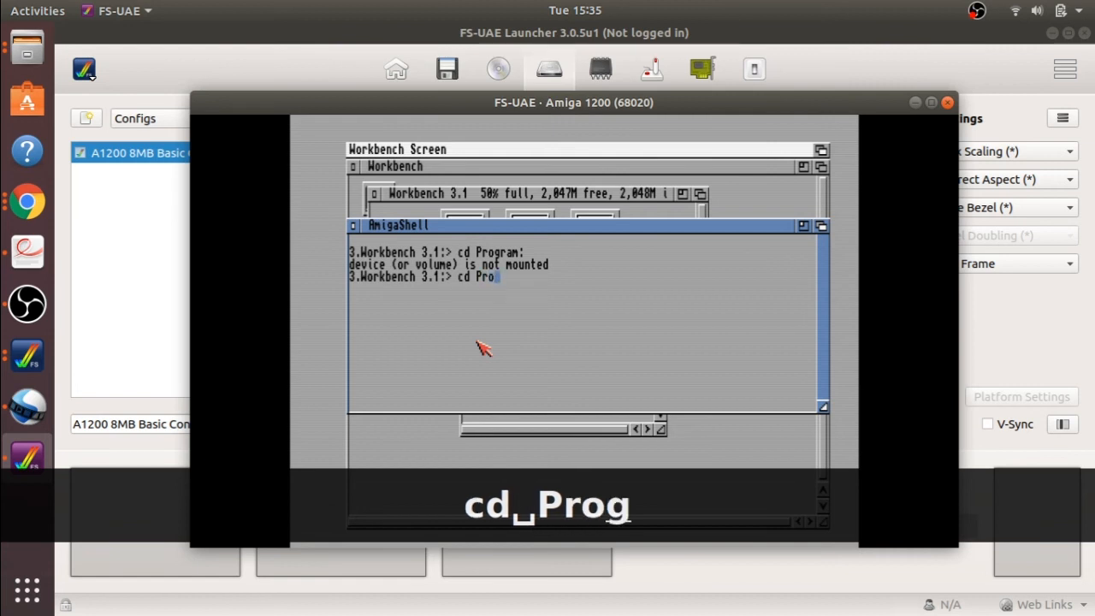
type("grams:")
key("Return")
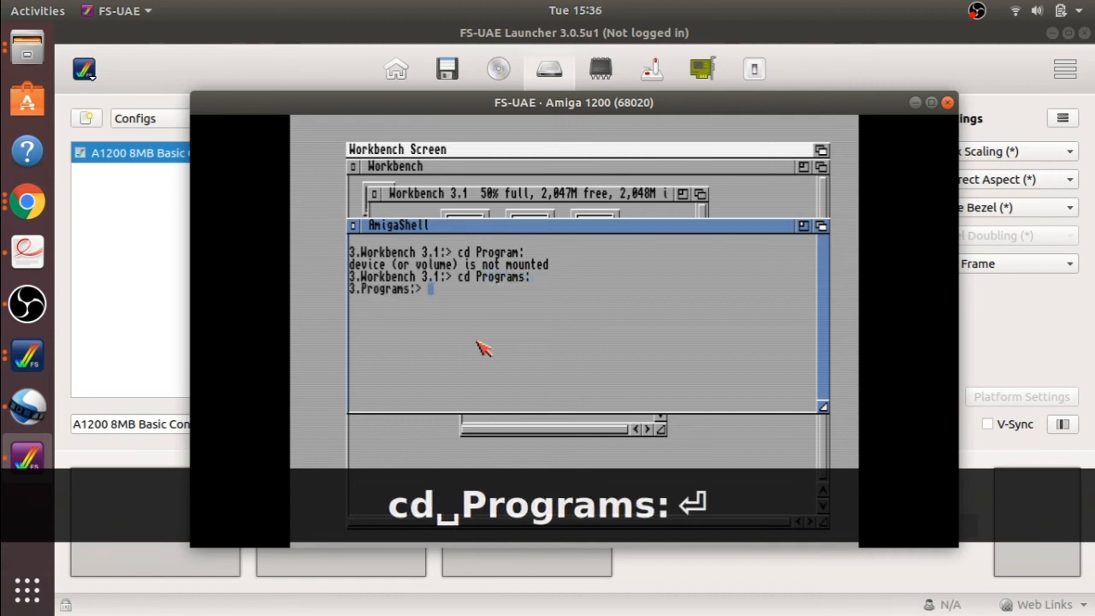
type("dir")
key("Return")
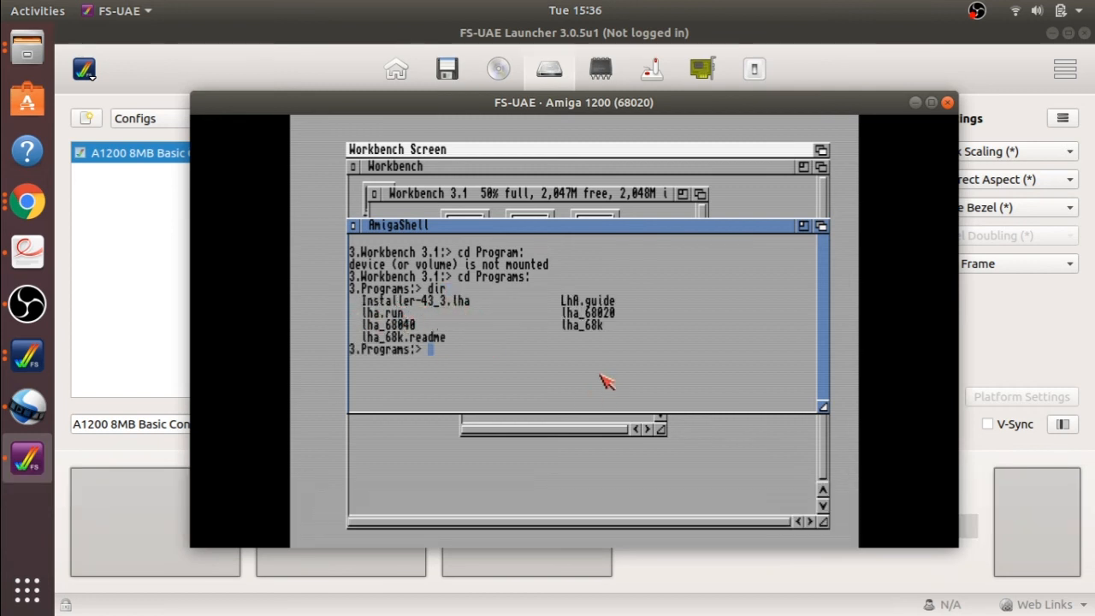
Try to extract the Installer archive with the command "lha x Instaler-43_3.lha Programs:".
type("lha z")
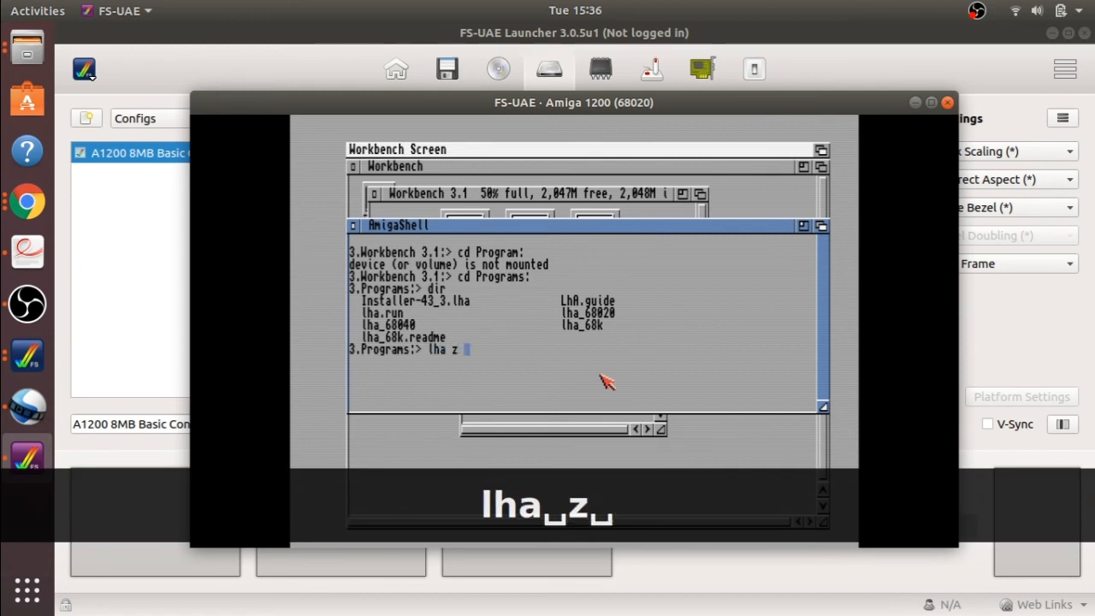
key("BackSpace")
key("BackSpace")
type("x ")
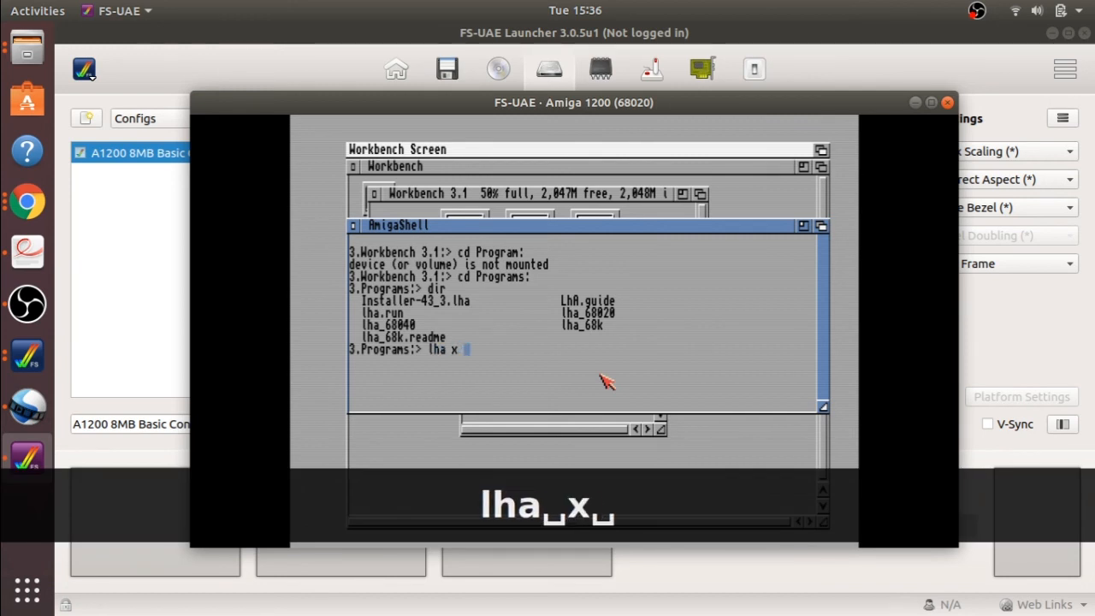
type("Insta")
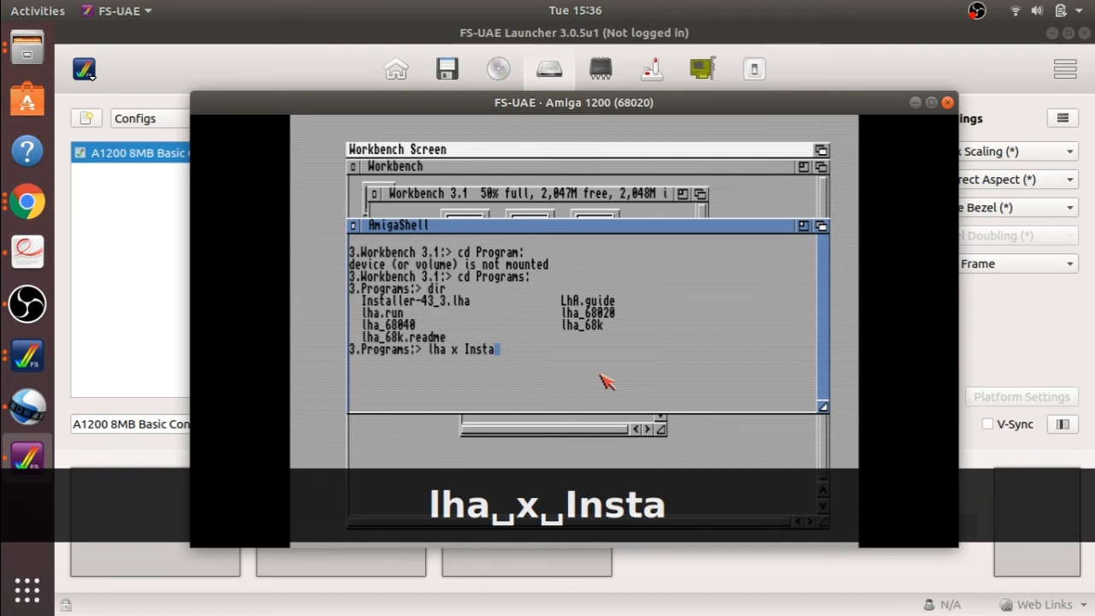
type("ler")
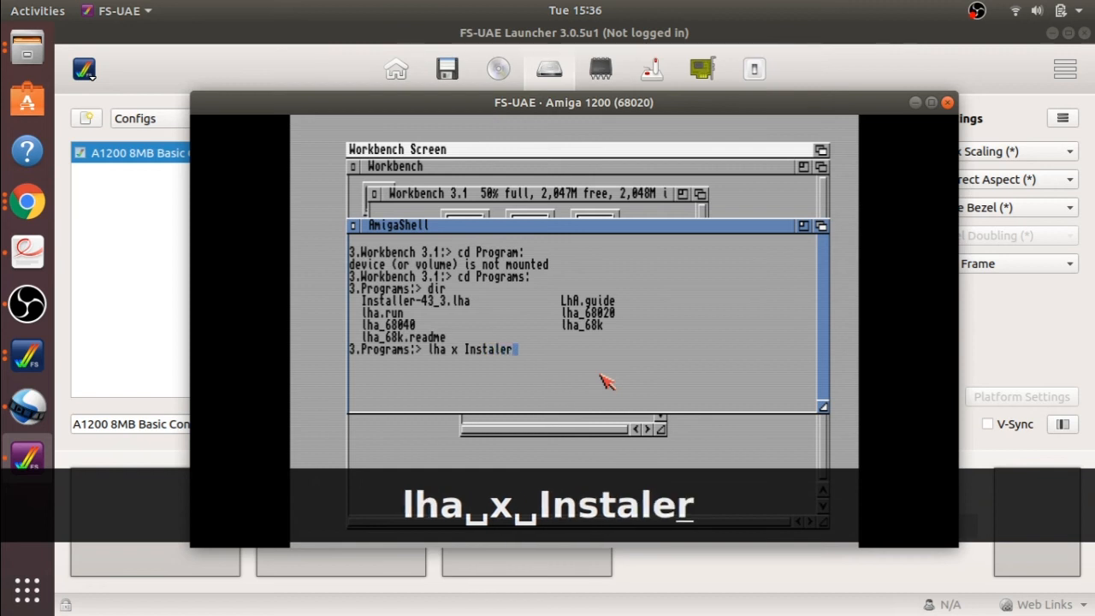
type("-43")
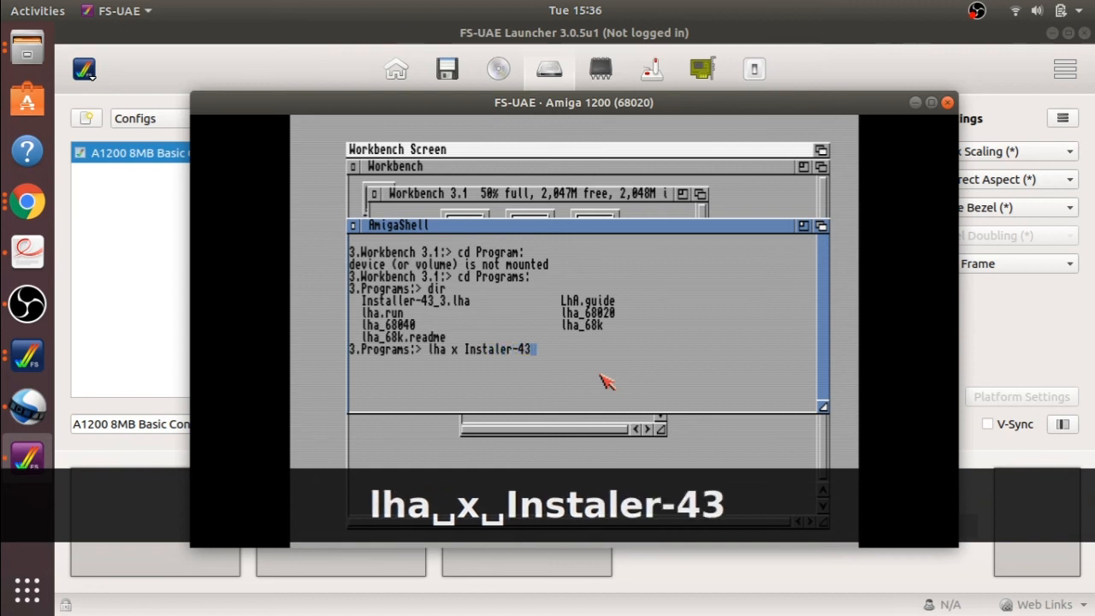
type("_2")
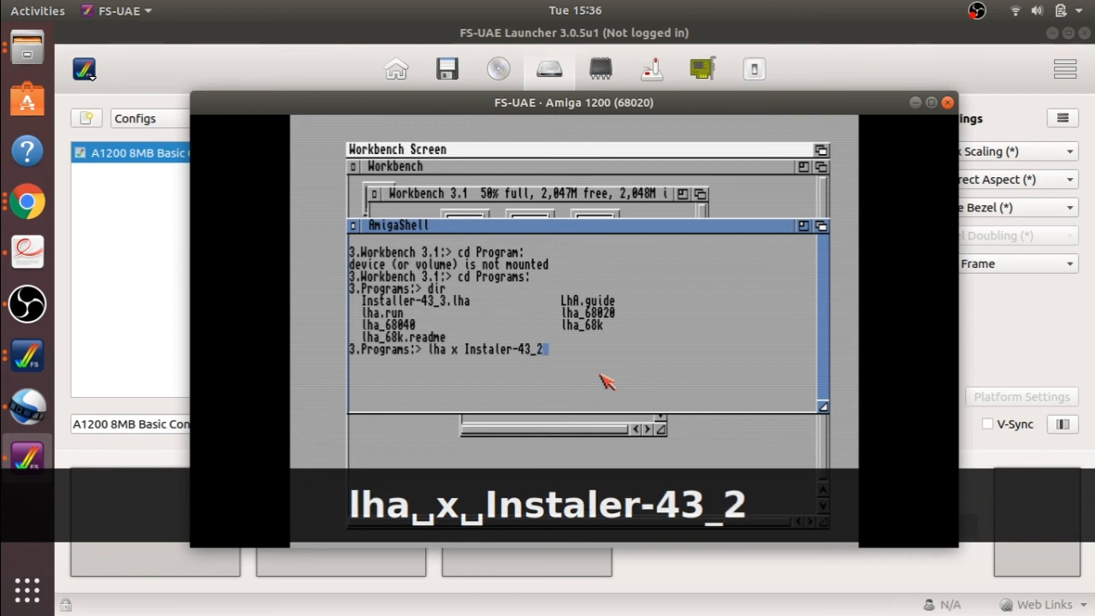
key("BackSpace")
type("3.lha")
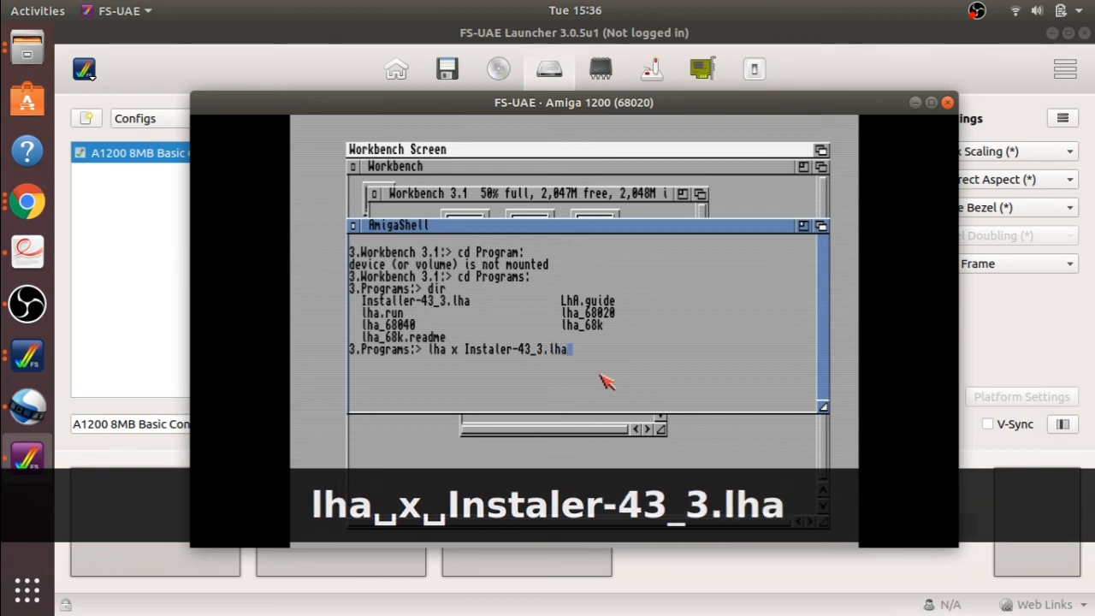
type(" Program")
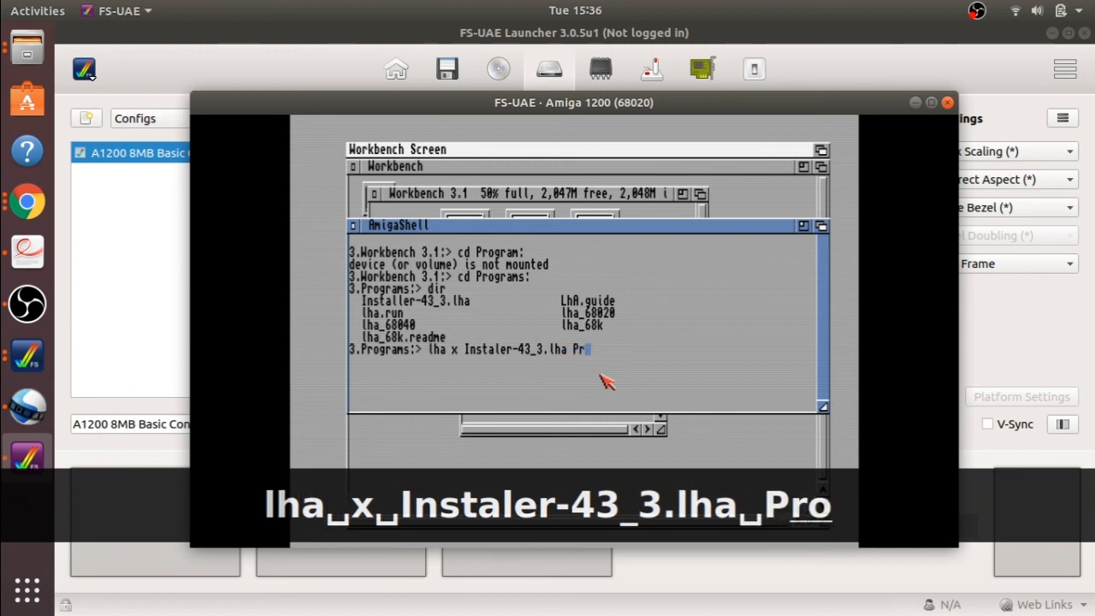
type("s")
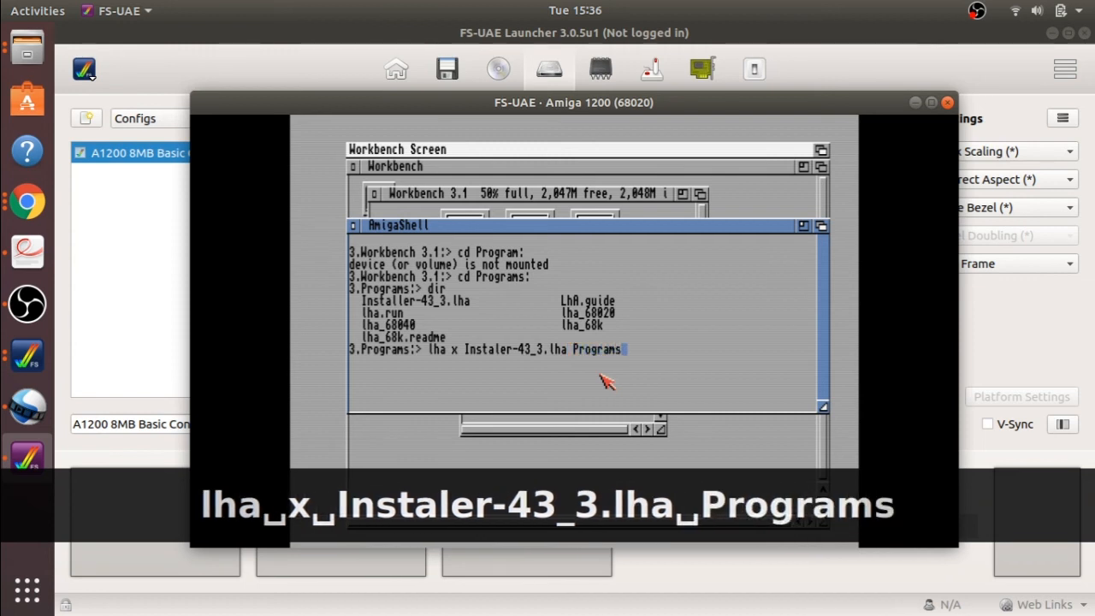
type(":")
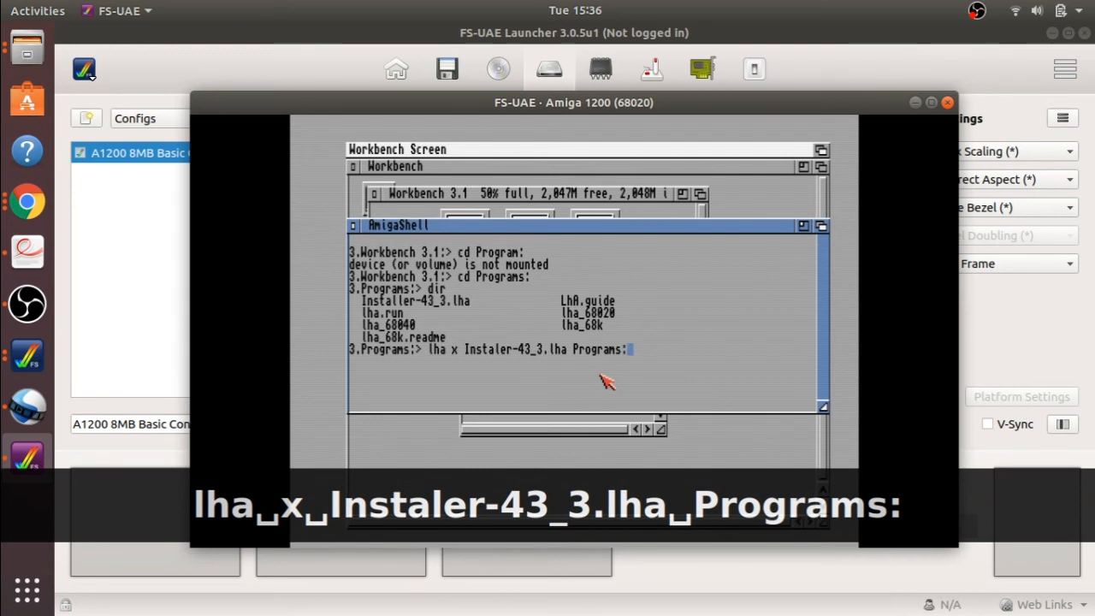
key("Return")
Correct the archive name in the recalled command so it reads "lha x Installer-43_3.lha Programs:", and run it.
key("Up")
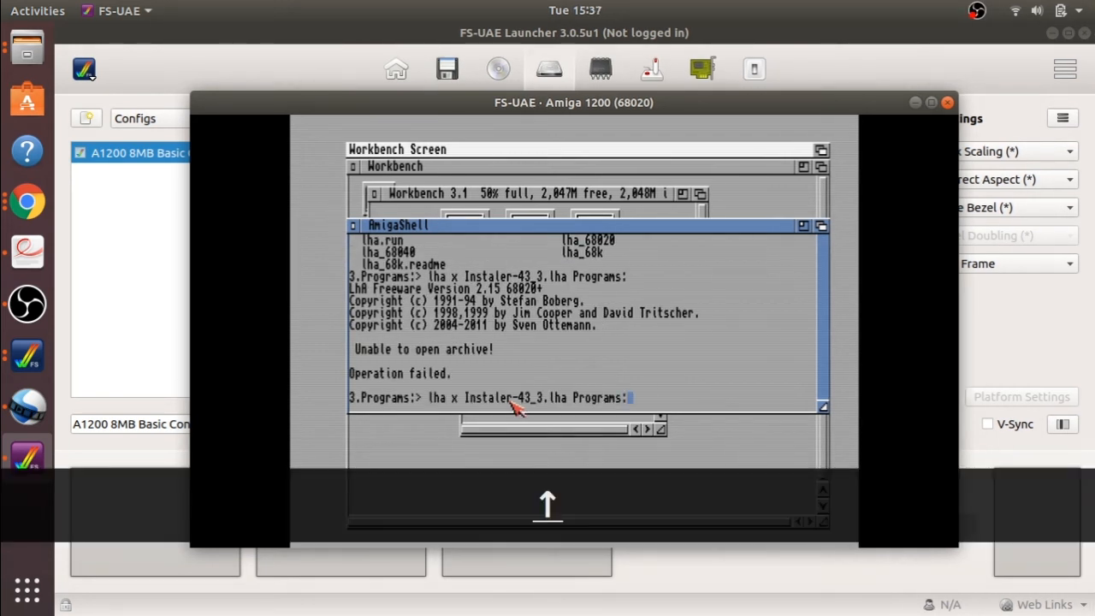
key("Left")
key("Left")
key("Left")
key("Left")
key("Left")
key("Left")
key("Left")
key("Left")
key("Left")
key("Left")
key("Left")
key("Left")
key("Left")
key("Left")
key("Left")
key("Left")
key("Left")
key("Left")
key("Left")
key("Left")
key("Left")
key("Left")
key("Left")
key("Left")
key("Left")
key("Left")
key("Left")
key("Left")
key("Left")
key("Left")
key("Left")
key("Left")
key("Left")
key("Left")
key("Left")
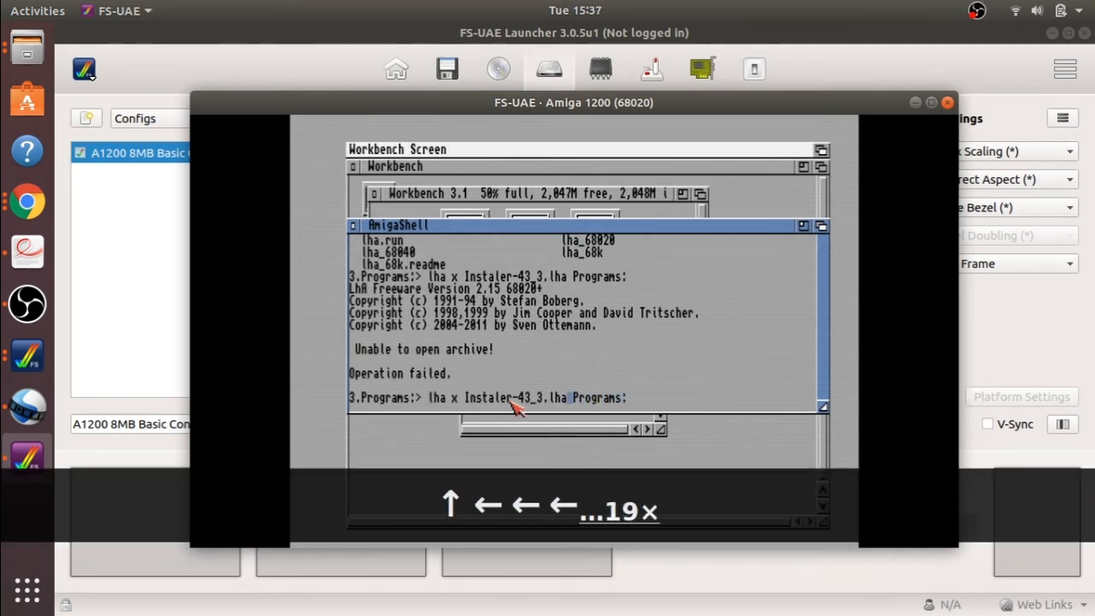
key("Left")
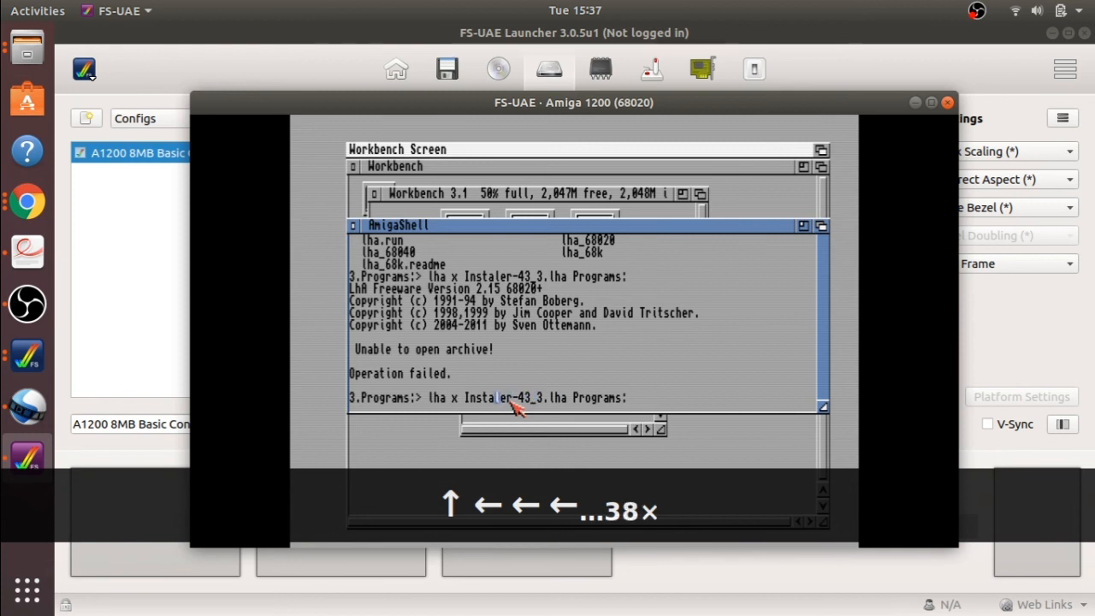
type("l")
key("Return")
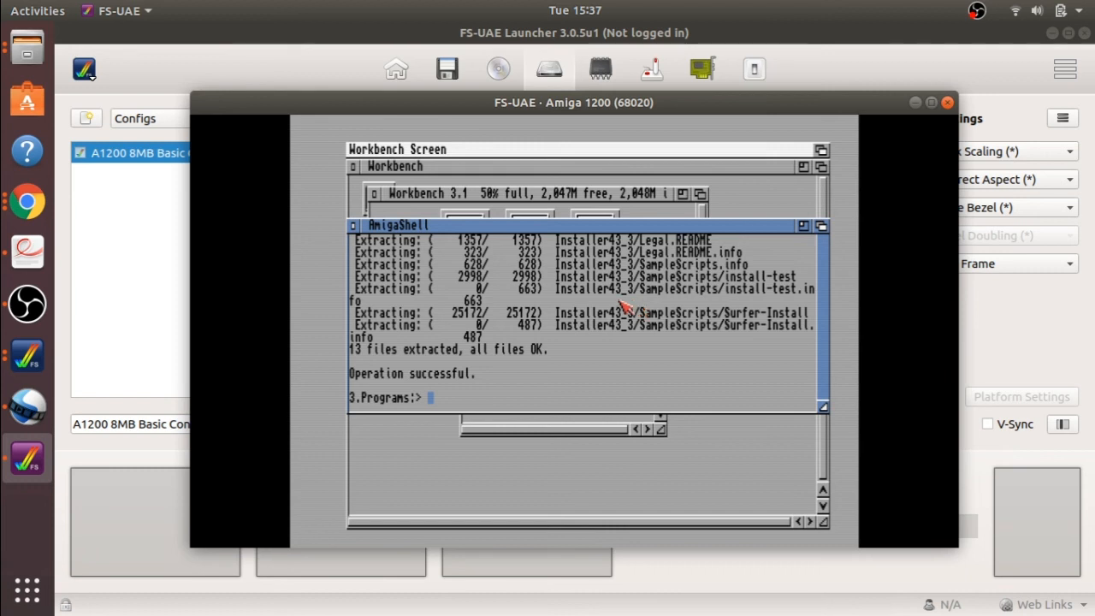
Close the Shell and move the Workbench 3.1 window aside so it no longer covers the disk icons.
key("alt+Tab")
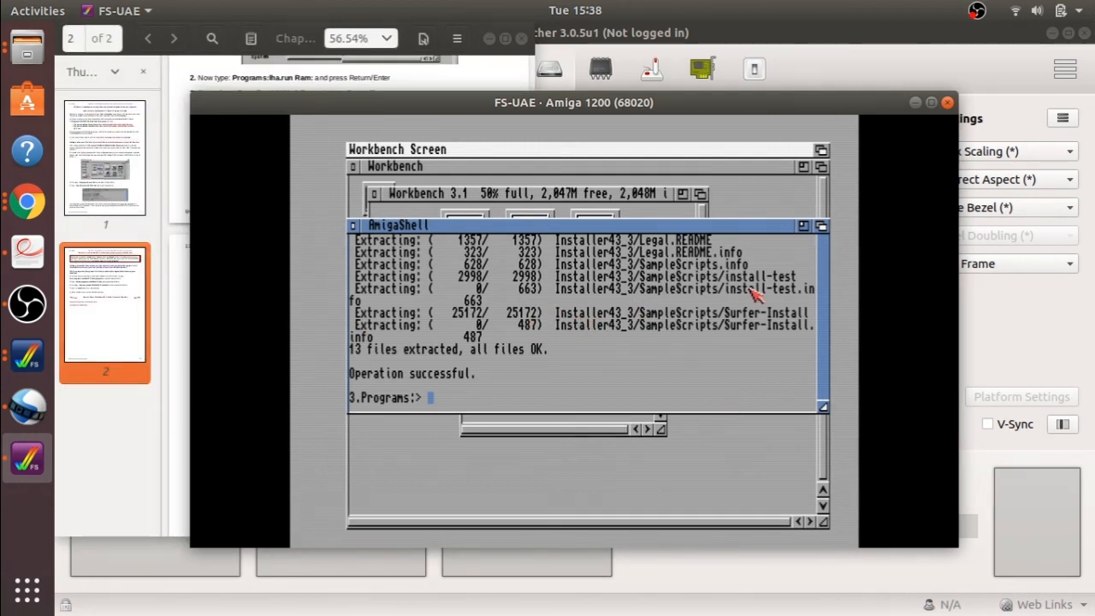
left_click(353, 226)
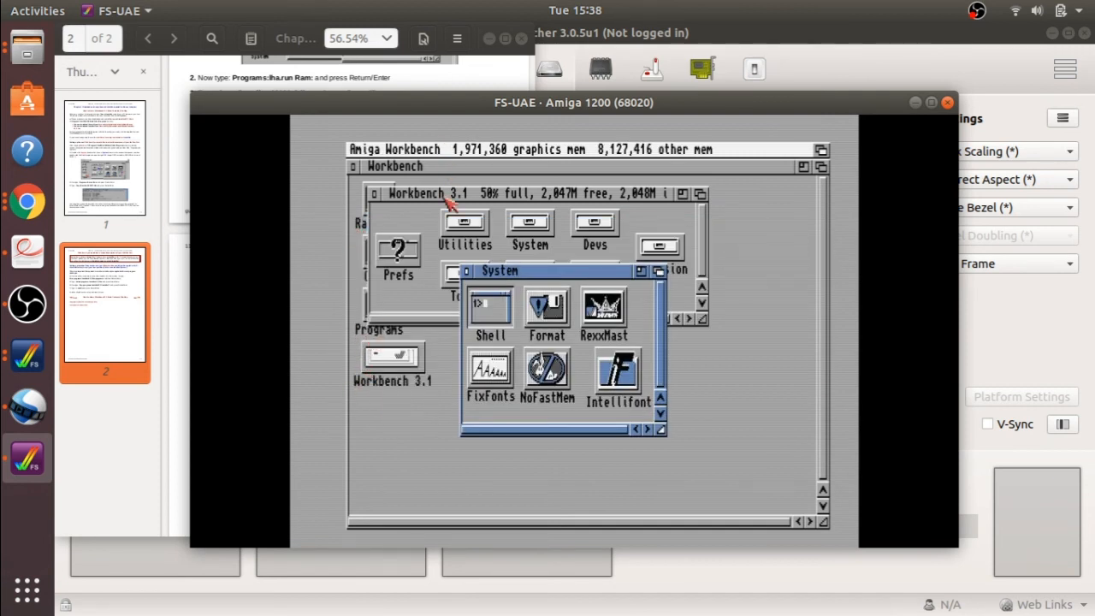
left_click_drag(451, 203, 574, 217)
Open the Installer43_3 drawer on the Programs disk and set its window to show All Files.
double_click(379, 308)
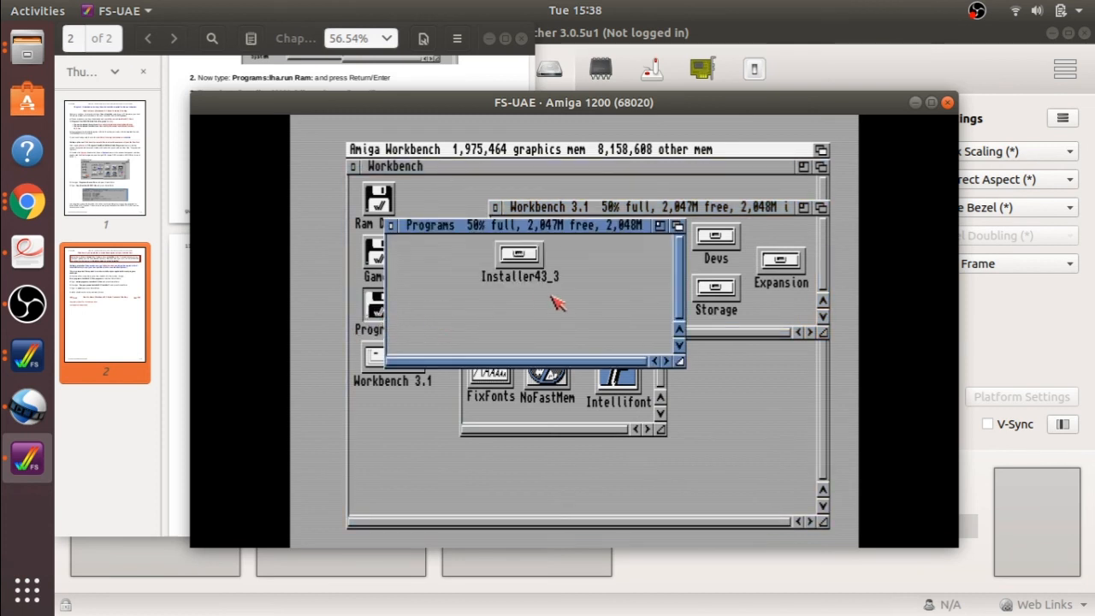
double_click(526, 257)
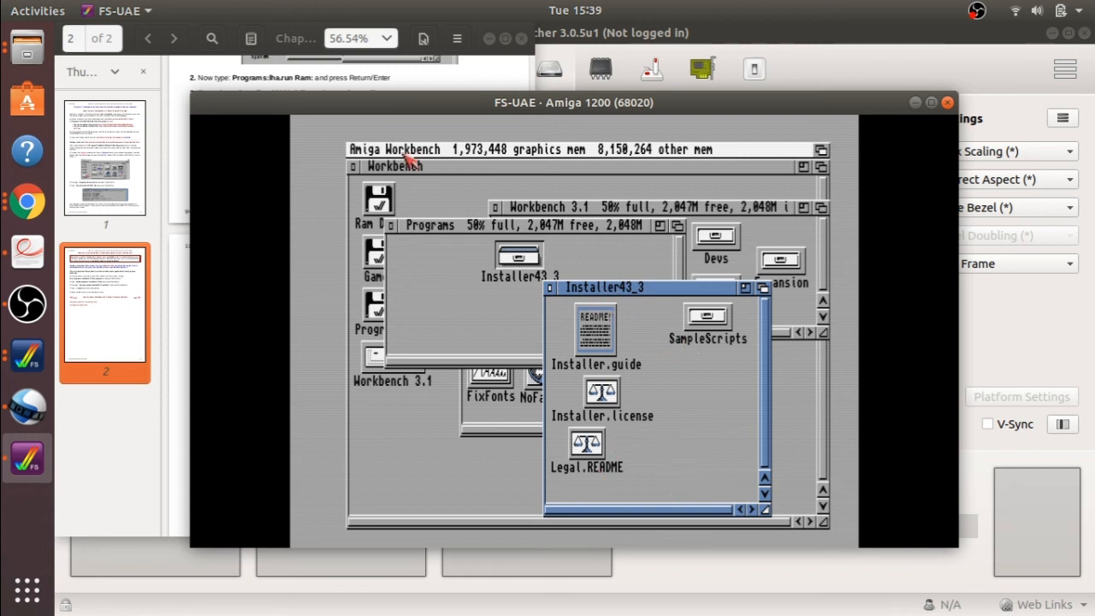
right_click(458, 154)
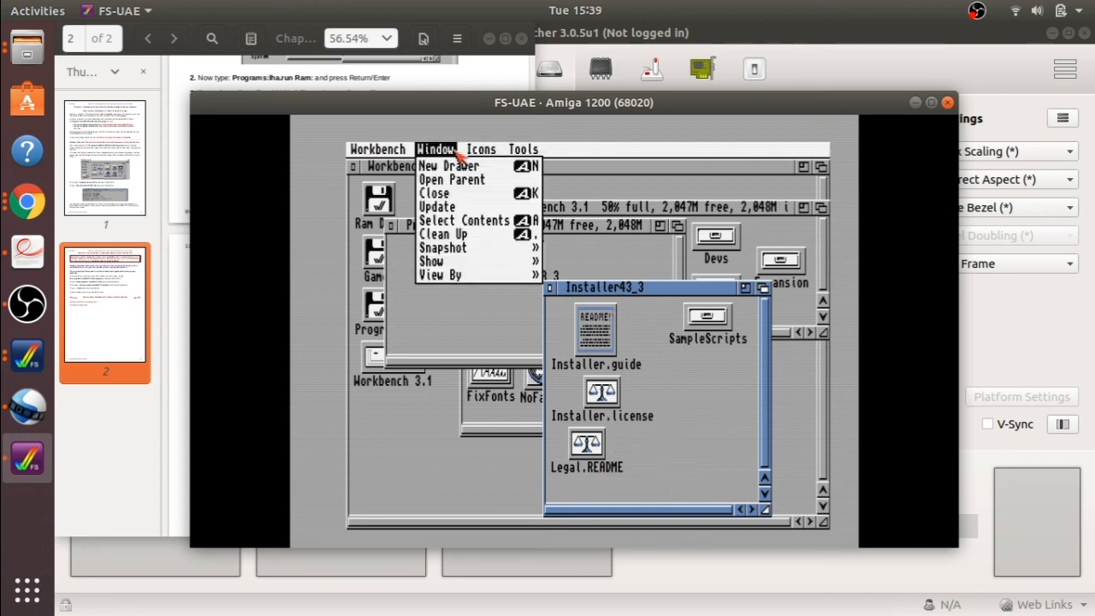
mouse_move(445, 256)
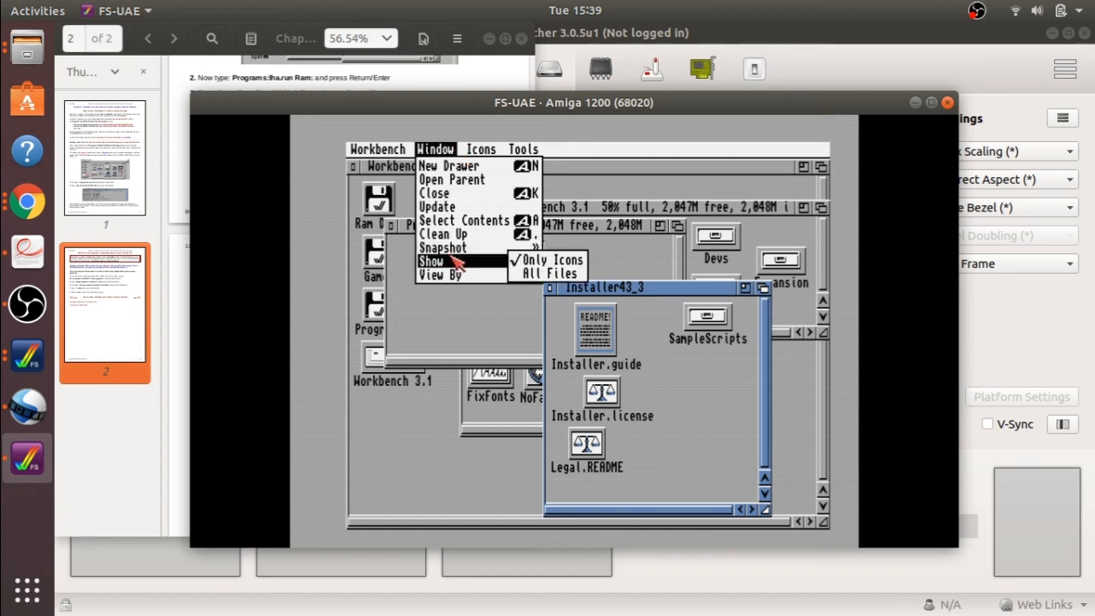
right_click(552, 273)
Bring the Workbench 3.1 disk window in front of the other windows and set it to show All Files.
left_click(695, 373)
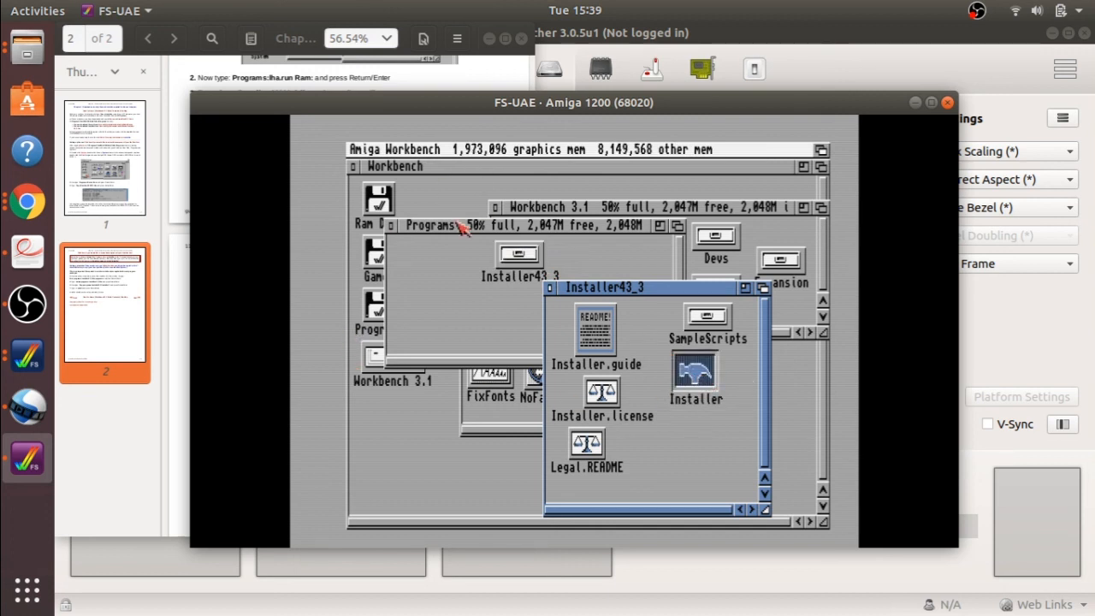
double_click(693, 375)
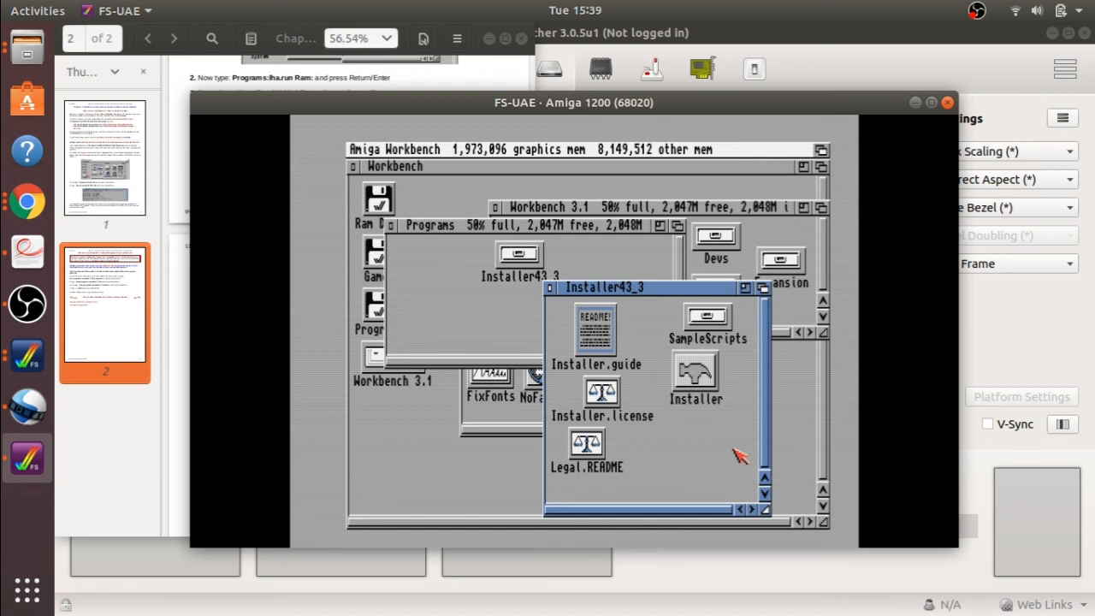
left_click(611, 209)
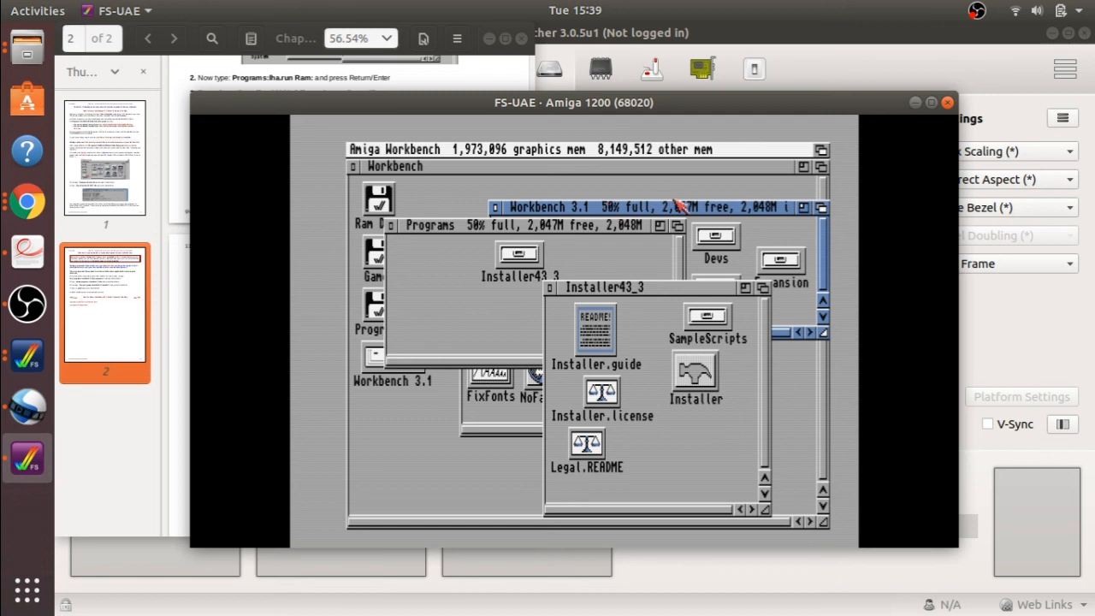
left_click(821, 207)
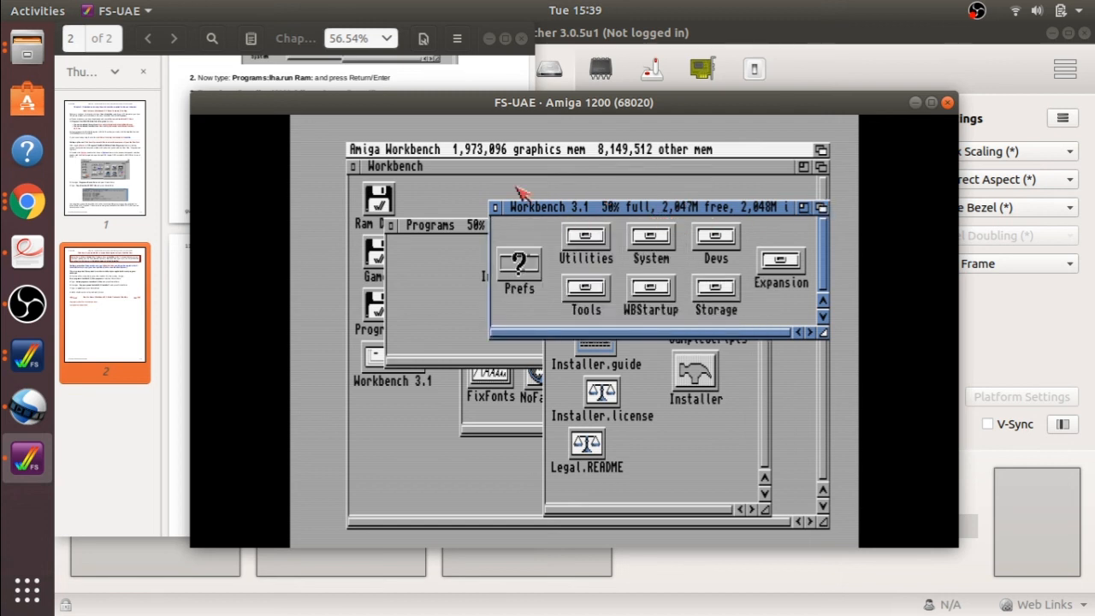
right_click(484, 149)
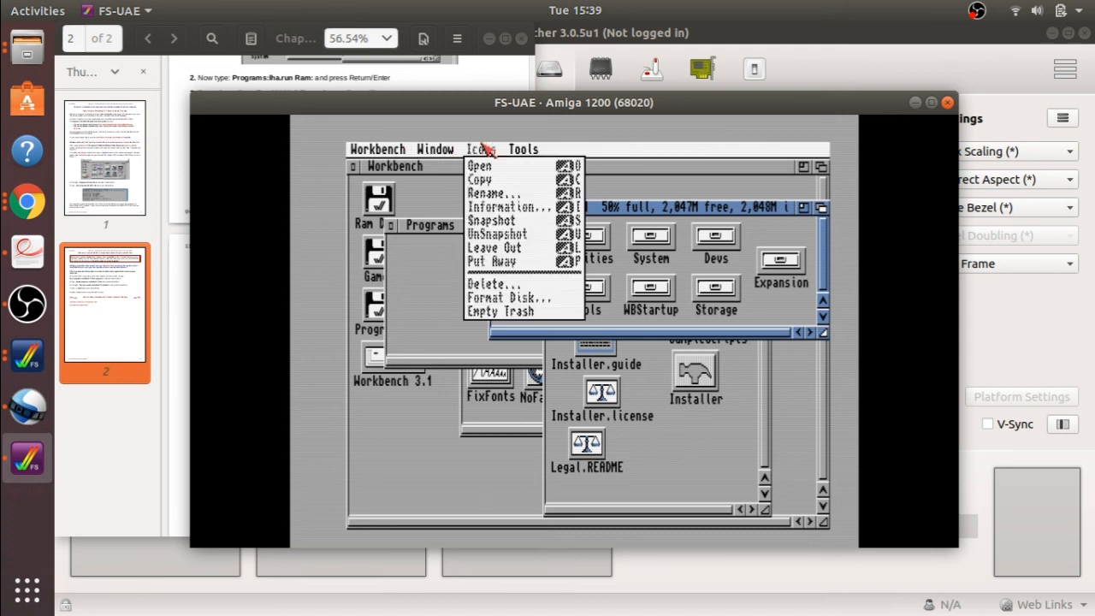
mouse_move(449, 150)
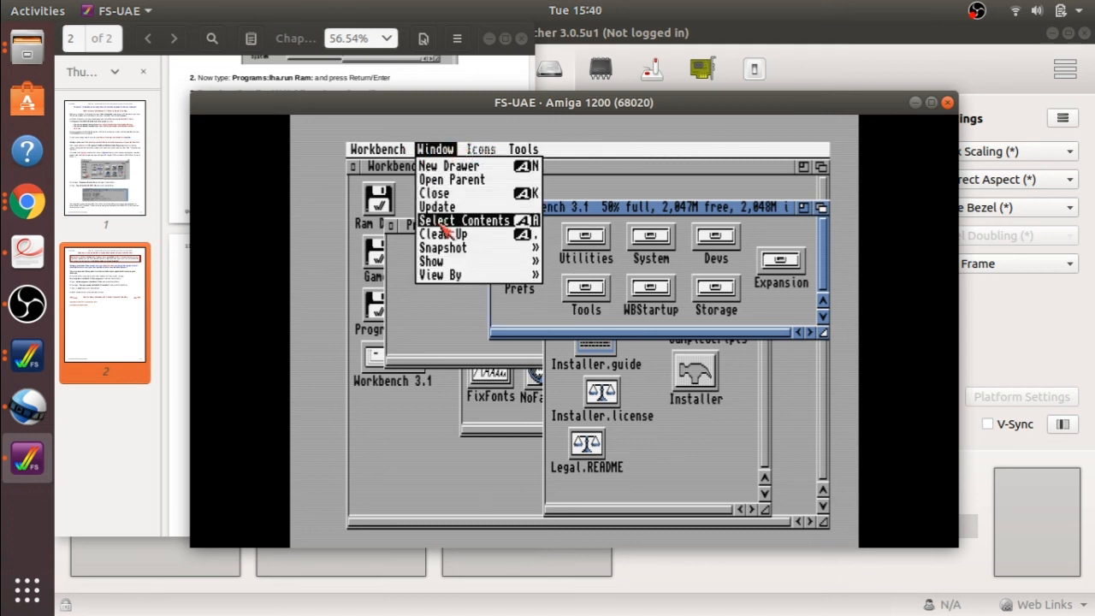
mouse_move(479, 261)
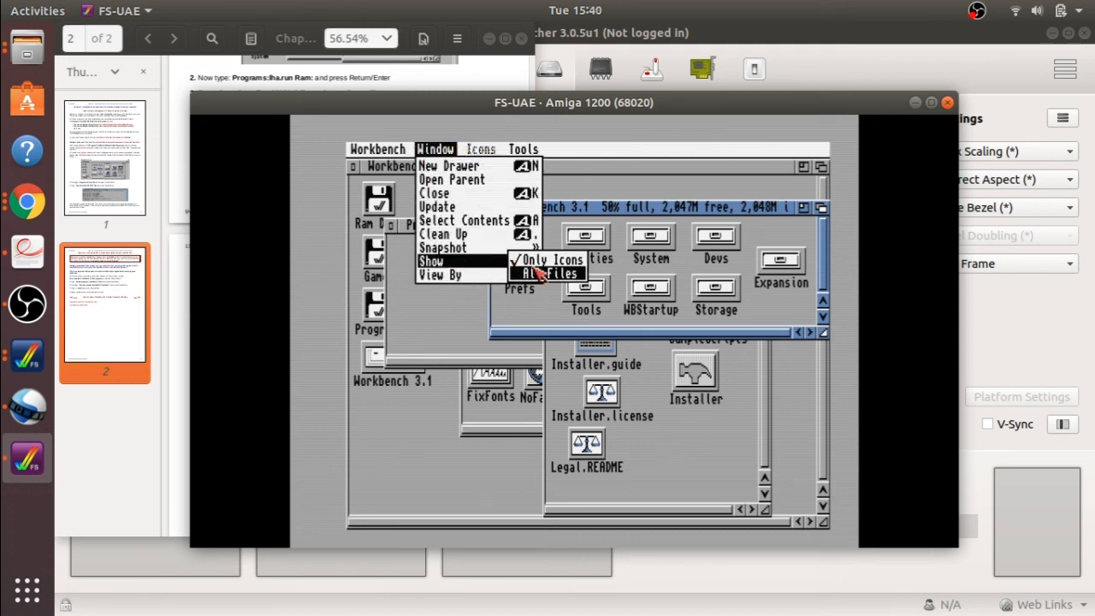
right_click(530, 261)
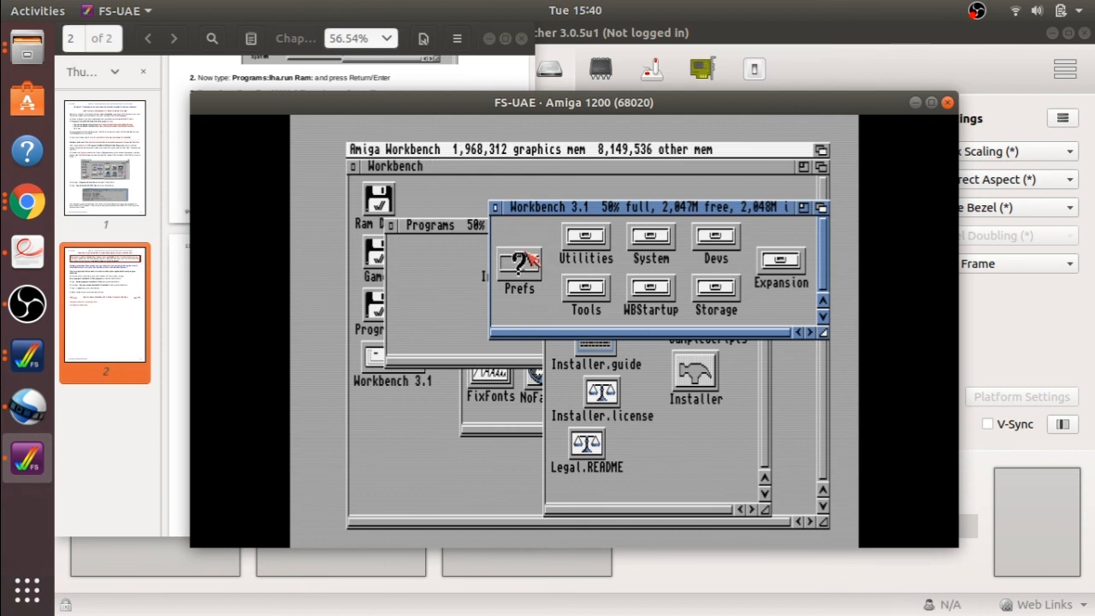
right_click(460, 149)
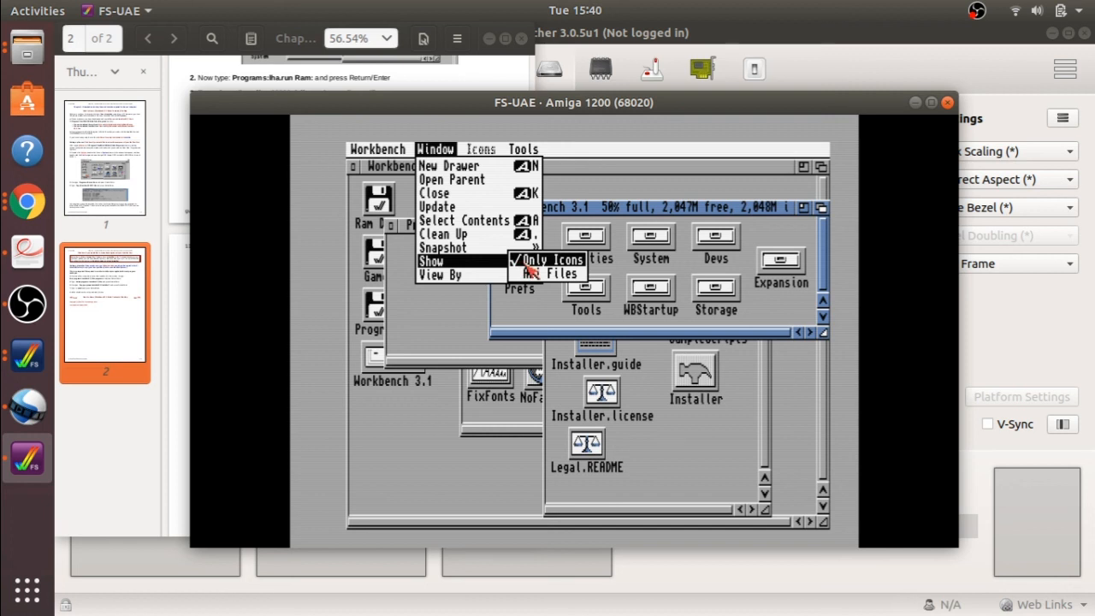
right_click(530, 272)
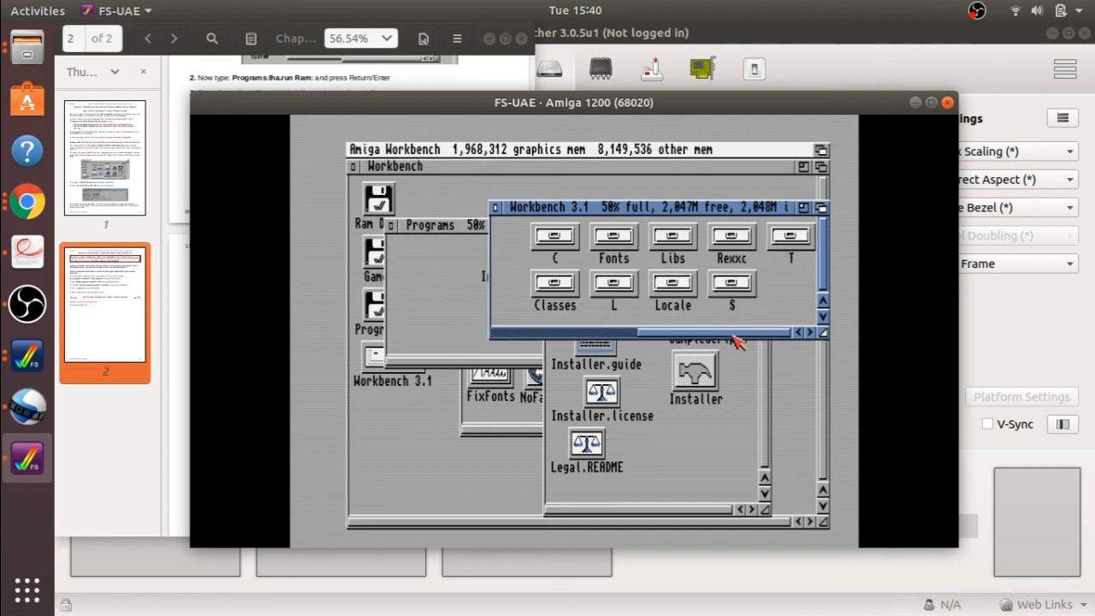
Open the C drawer on the Workbench 3.1 disk and copy the Installer program from Installer43_3 into it.
double_click(558, 238)
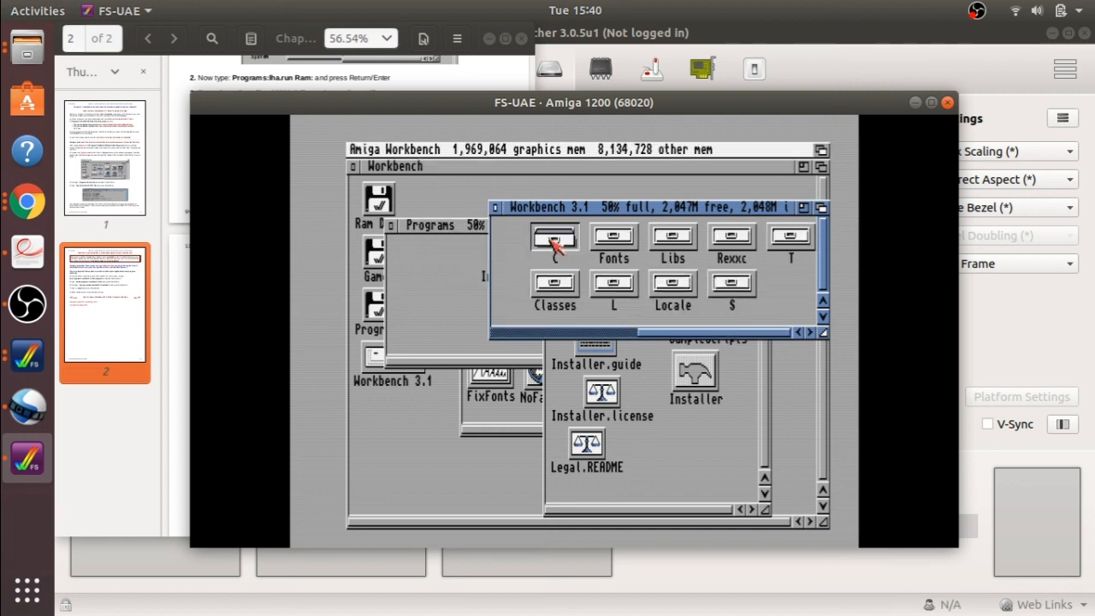
left_click(702, 387)
left_click_drag(707, 389, 512, 319)
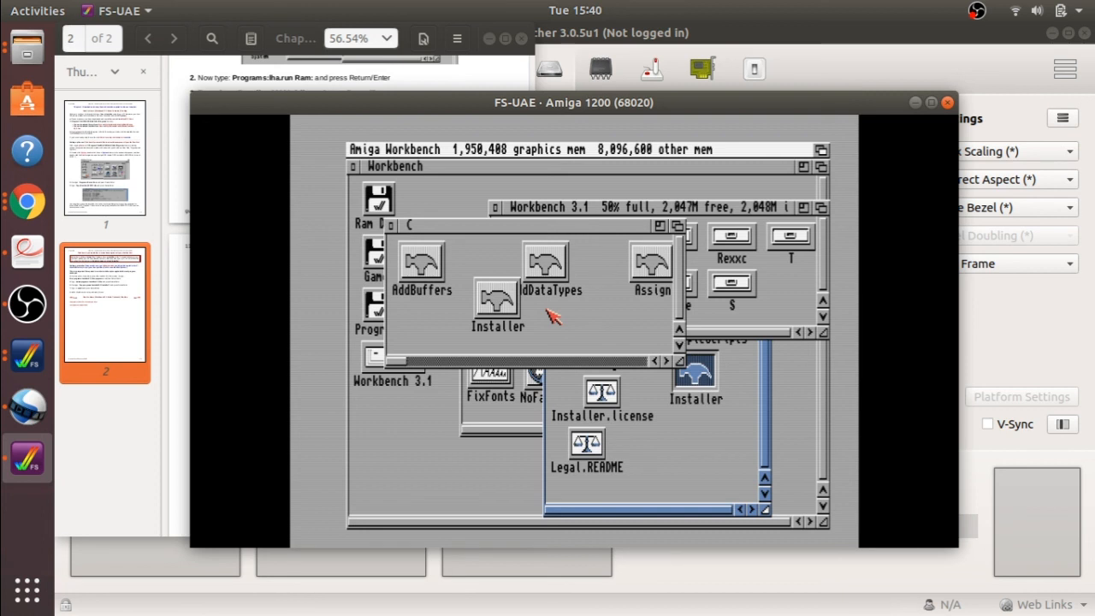
left_click(738, 446)
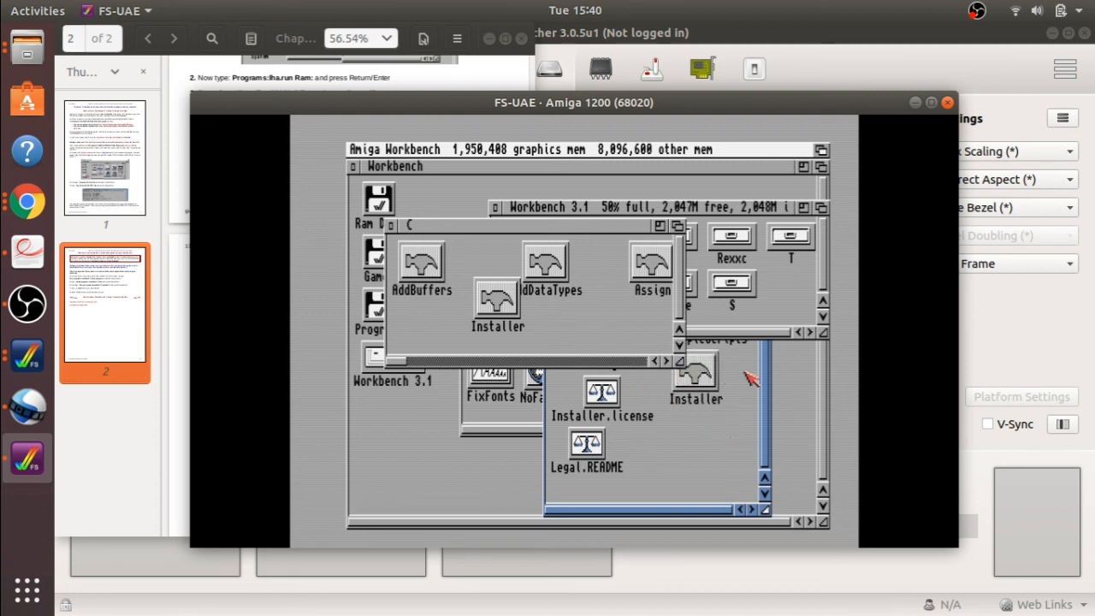
Close the C, Workbench 3.1 and Installer43_3 windows.
left_click(391, 226)
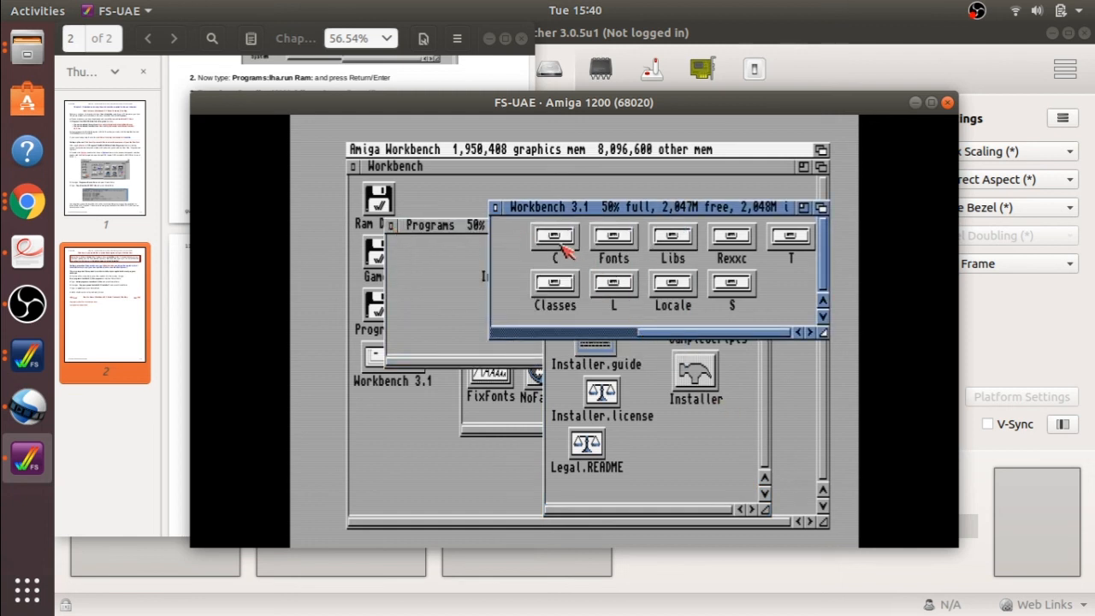
left_click(495, 205)
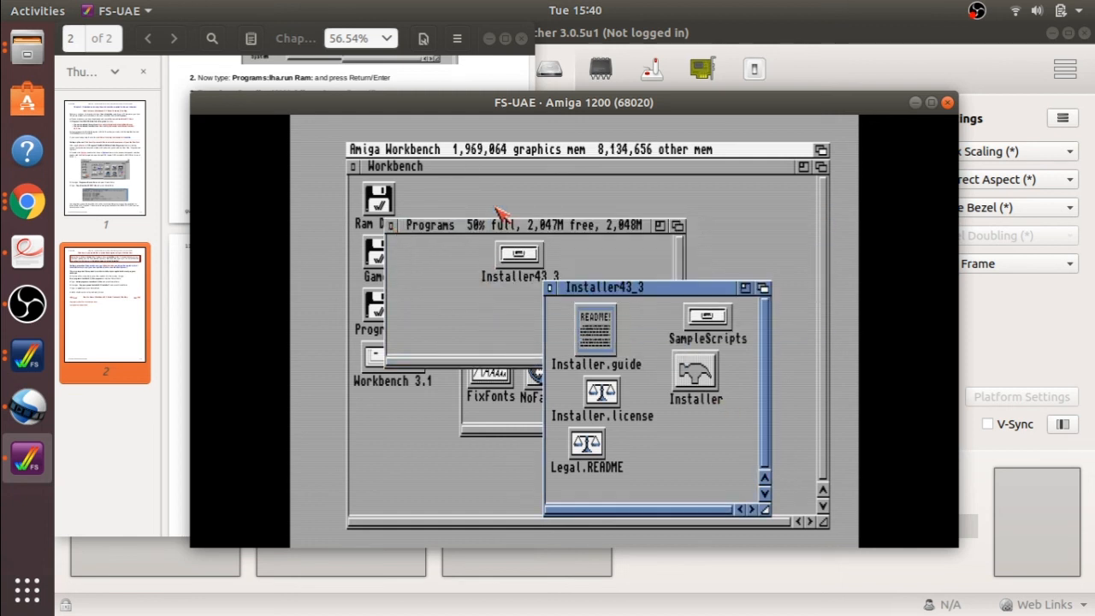
left_click(550, 288)
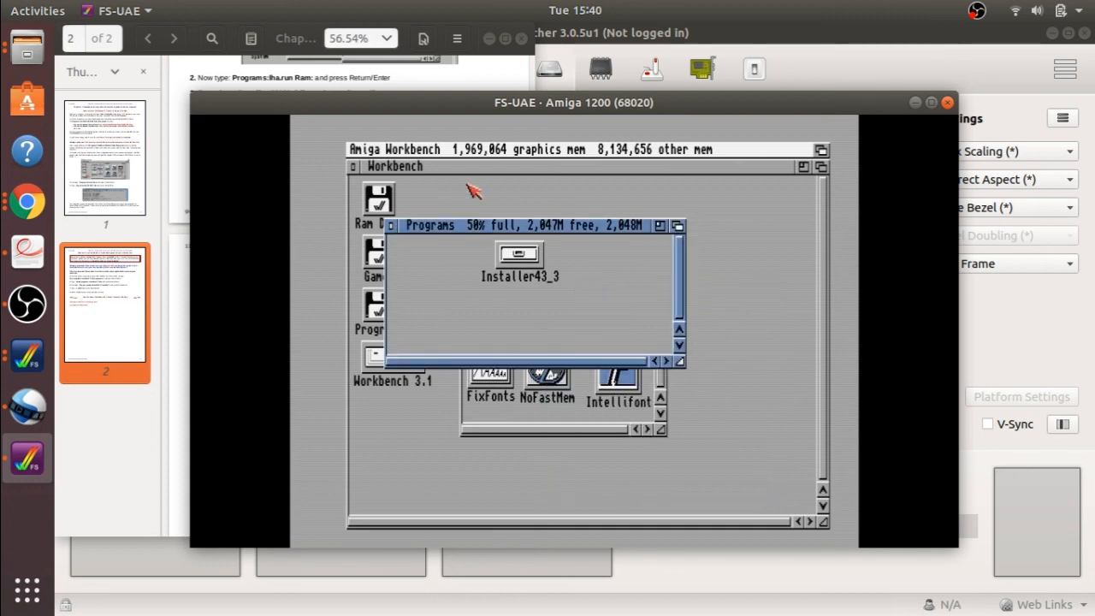
Set the Programs disk window to show All Files.
right_click(471, 152)
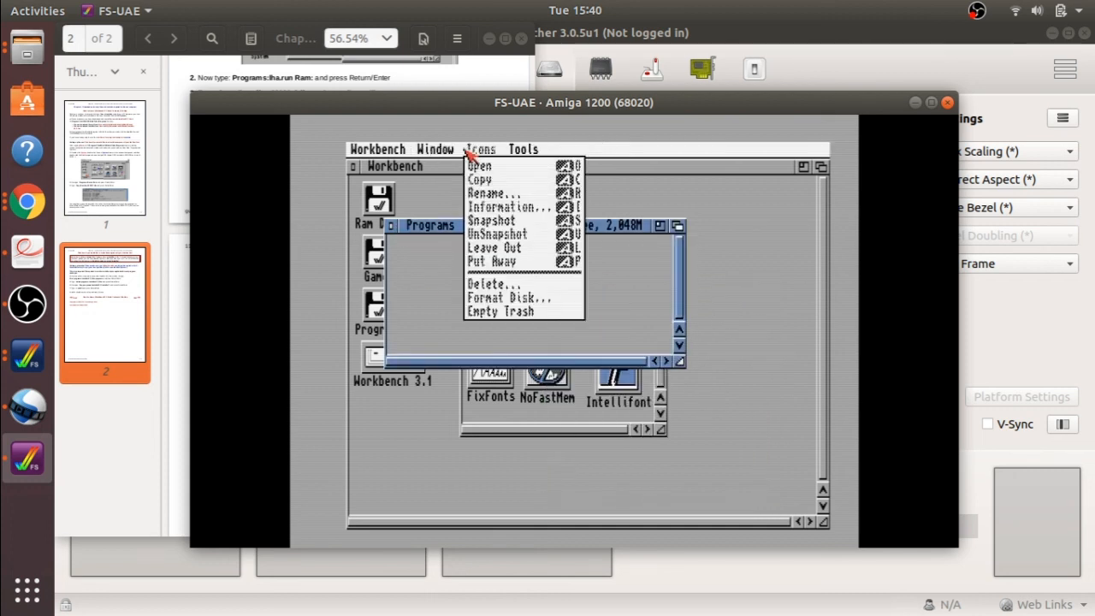
mouse_move(444, 264)
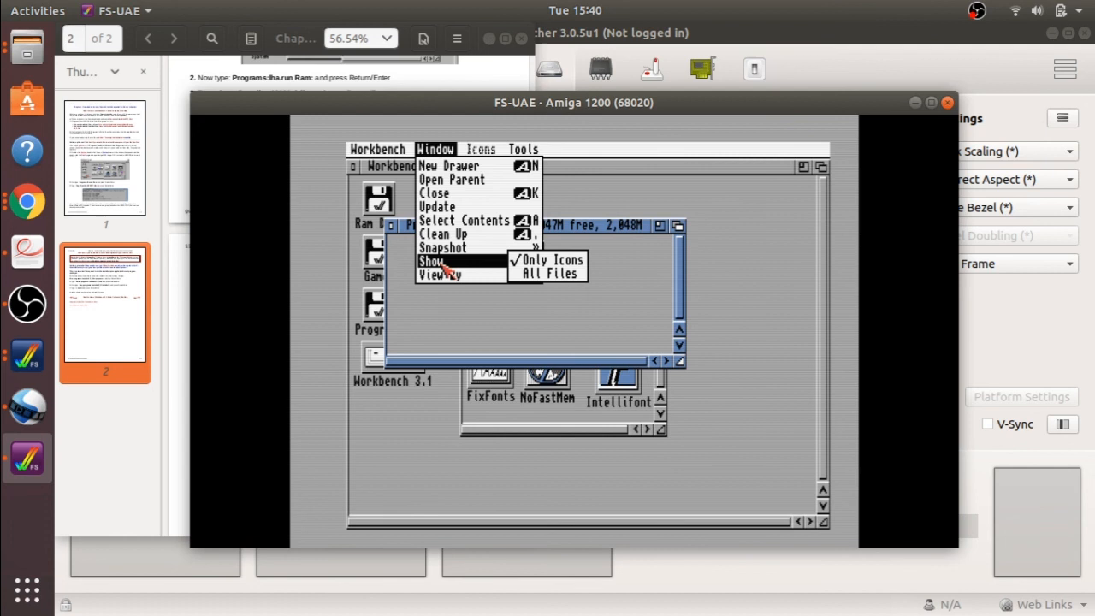
right_click(533, 270)
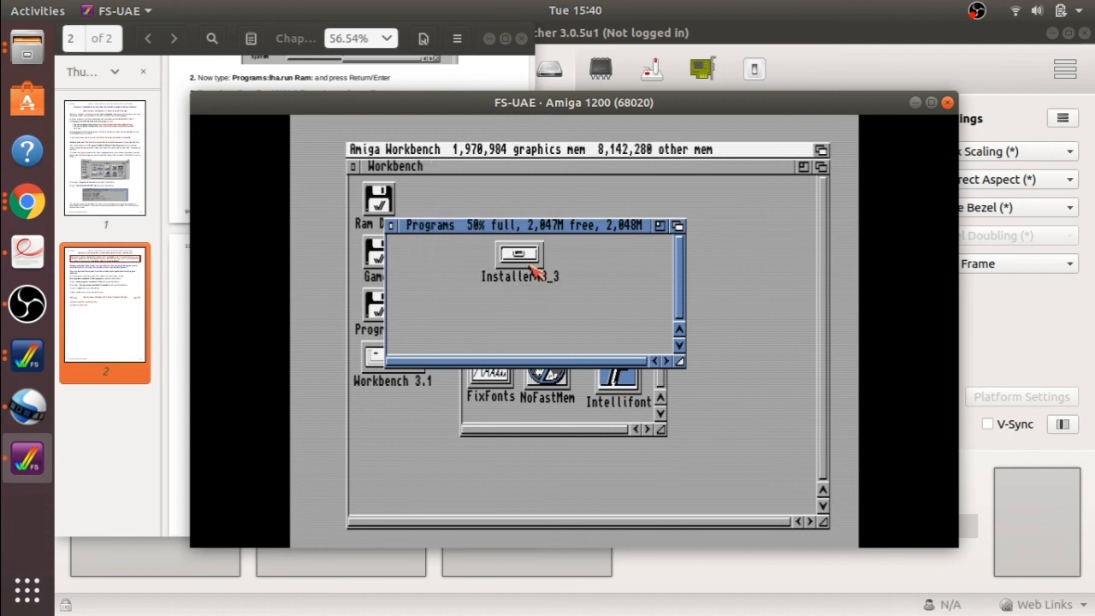
right_click(437, 149)
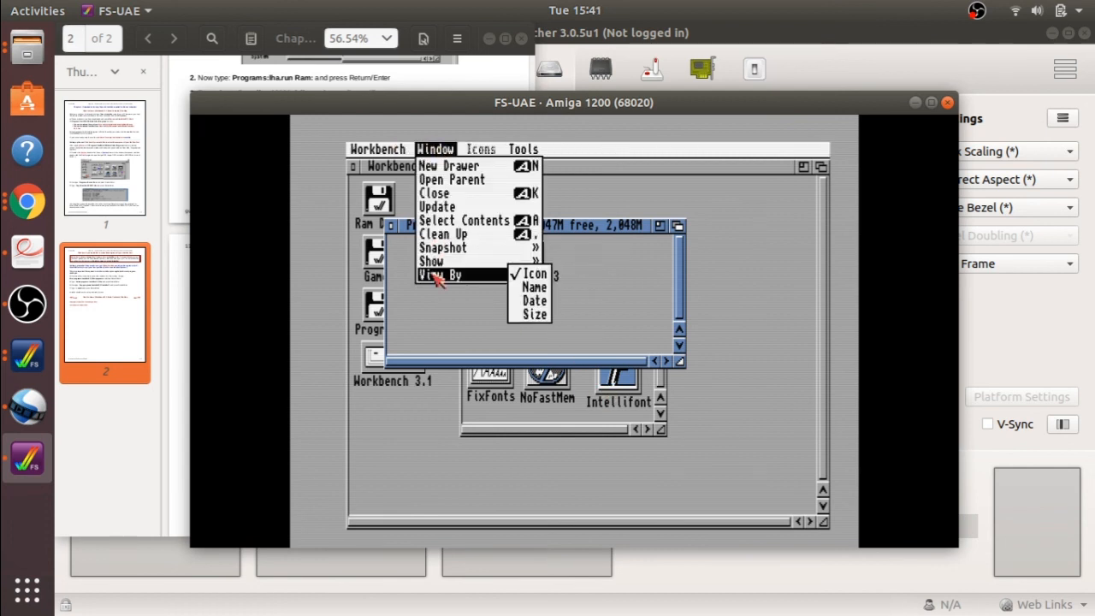
right_click(525, 275)
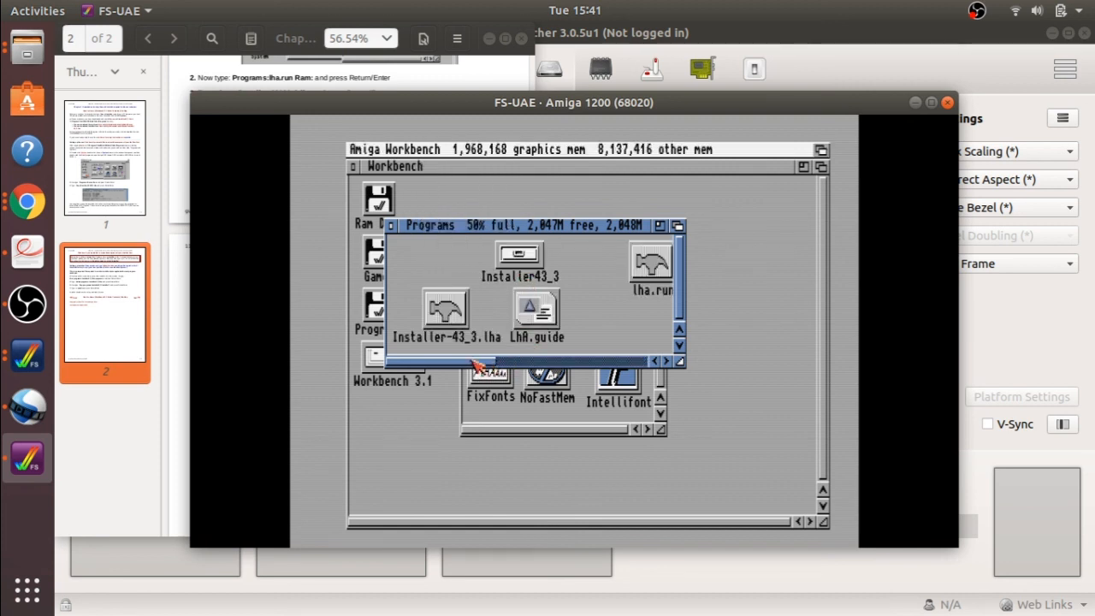
left_click_drag(475, 364, 420, 374)
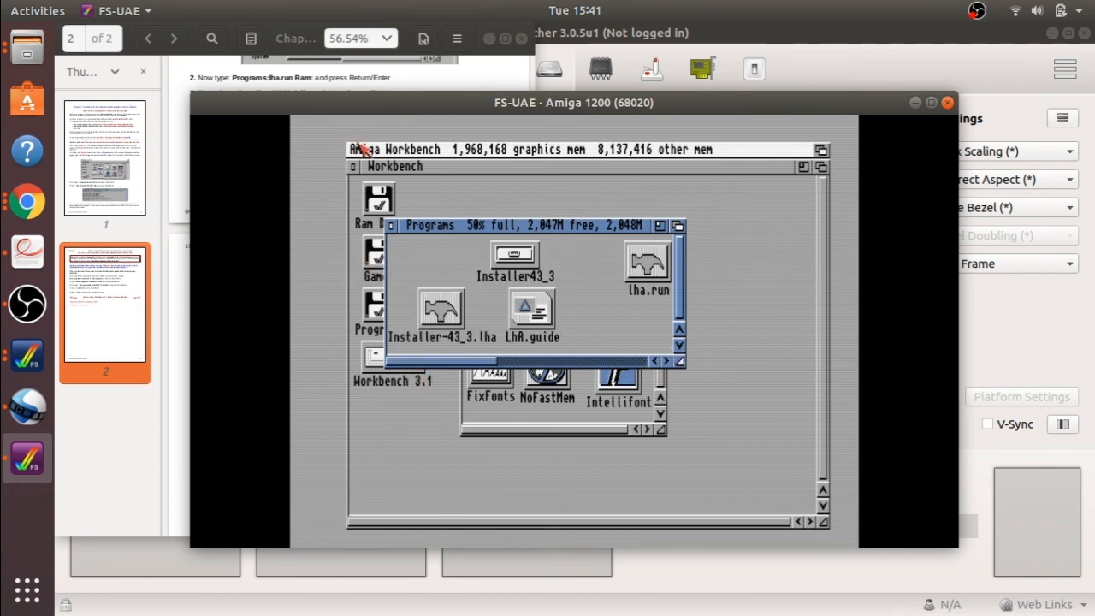
Switch to the host file manager and look through the Programs hard drive folder for the extracted Installer and LhA files.
key("alt+Tab")
key("alt+Tab")
key("alt+Tab")
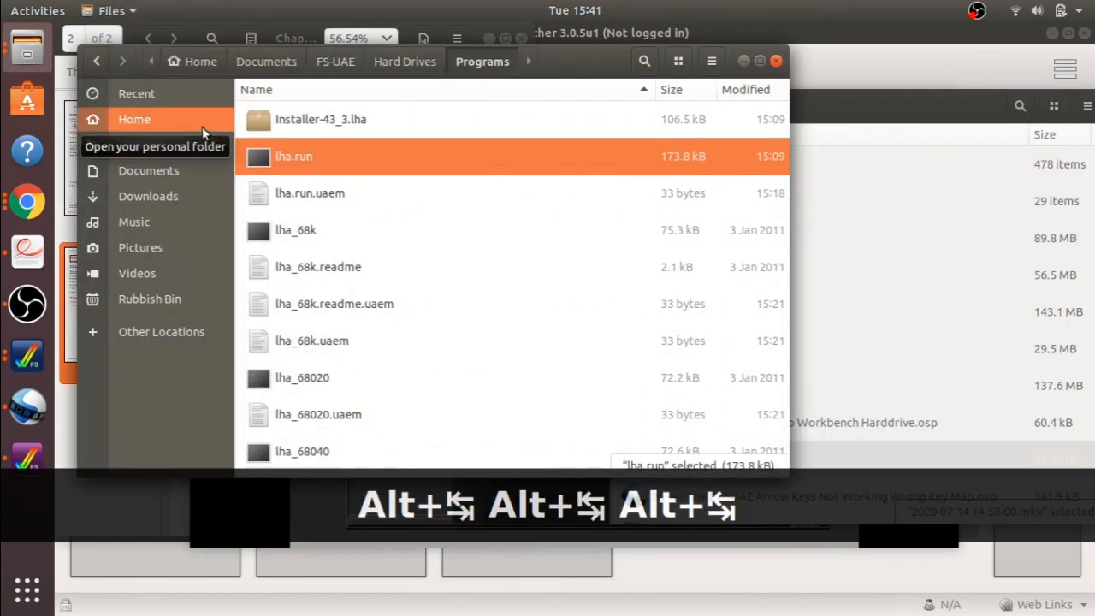
left_click(415, 60)
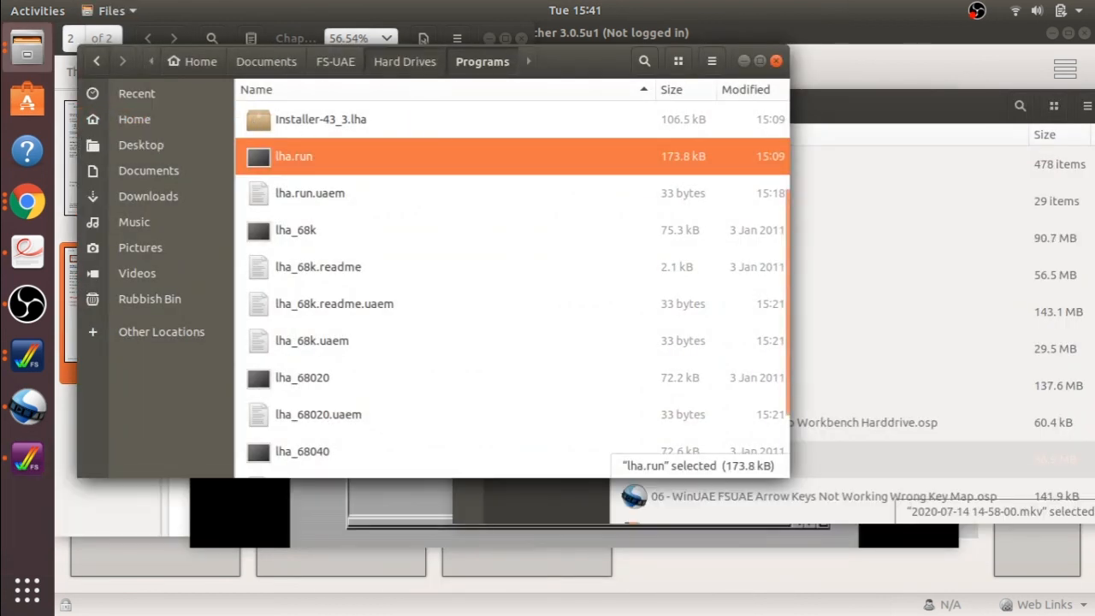
double_click(309, 162)
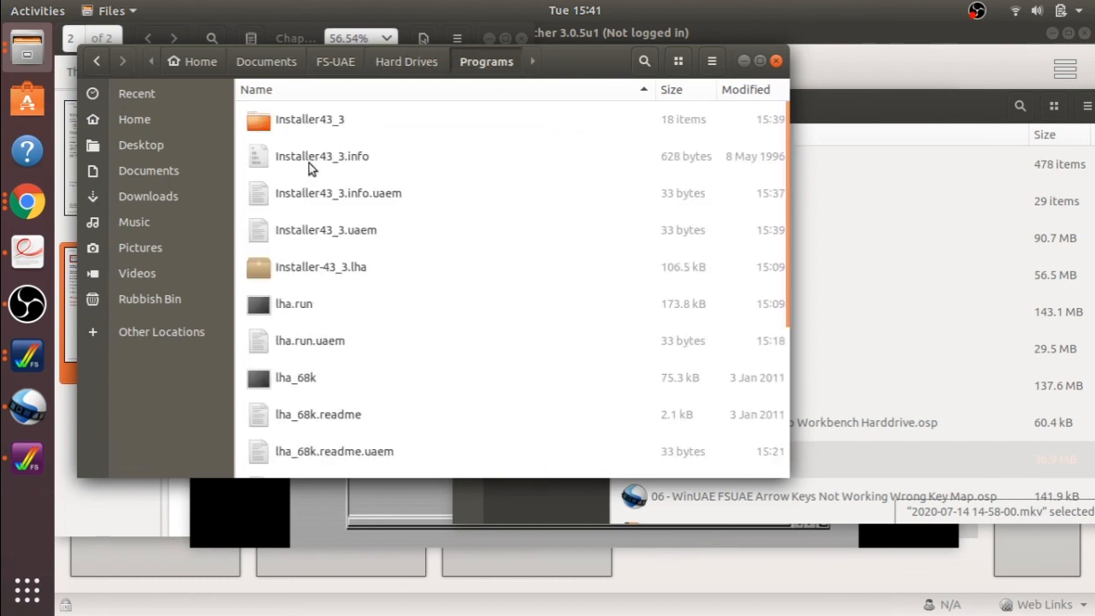
scroll(382, 289, "down", 5)
scroll(382, 289, "up", 5)
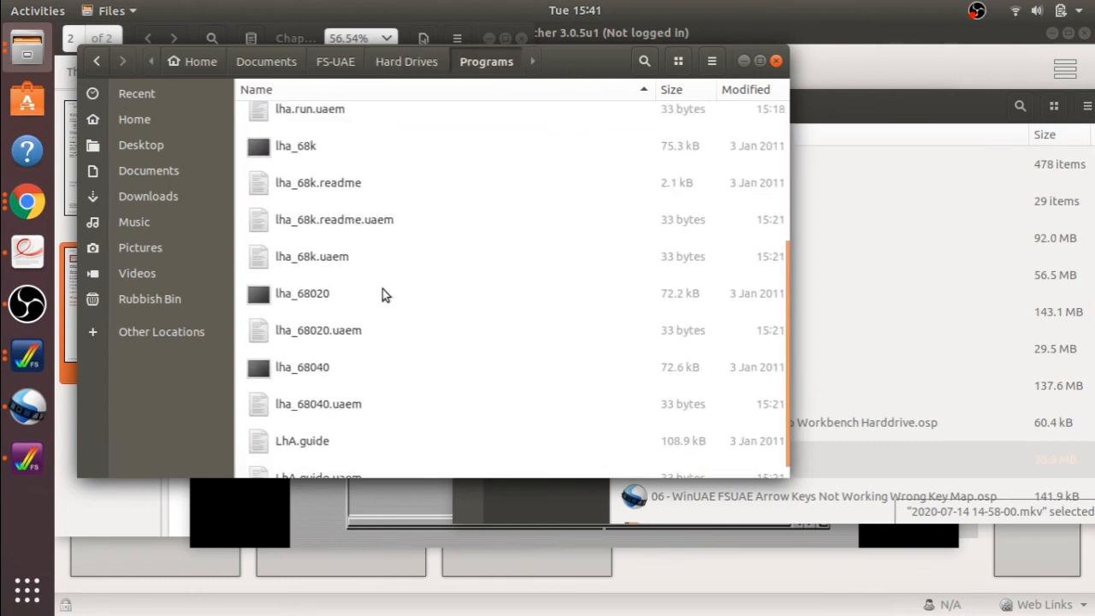
scroll(383, 289, "down", 5)
scroll(382, 289, "up", 5)
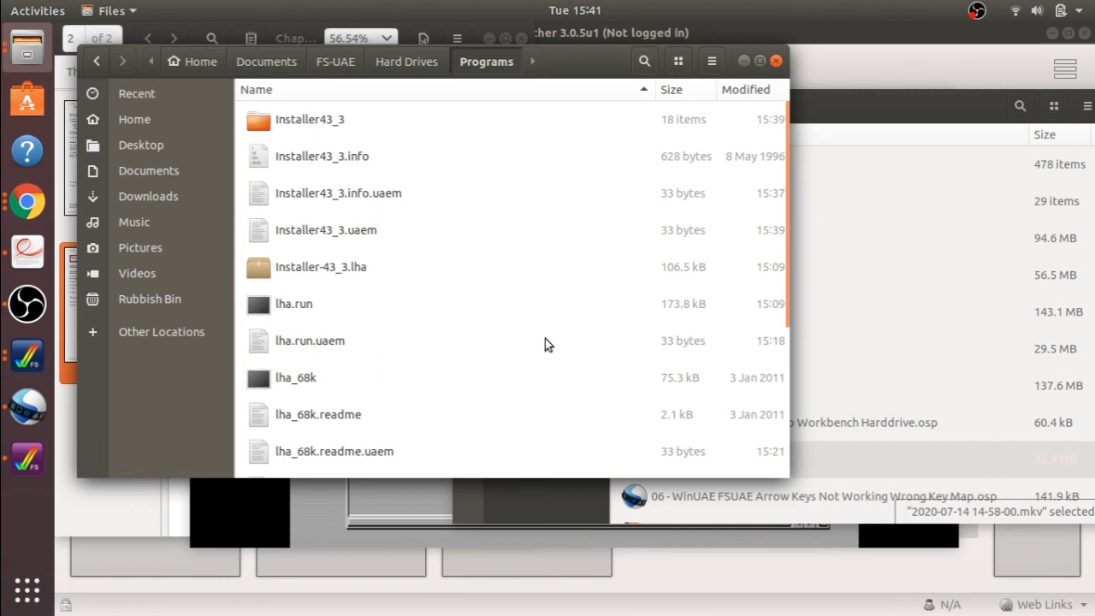
Switch back to the FS-UAE emulator and look at the remaining files in the Programs window.
key("alt+Tab")
key("alt+Tab")
key("alt+Tab")
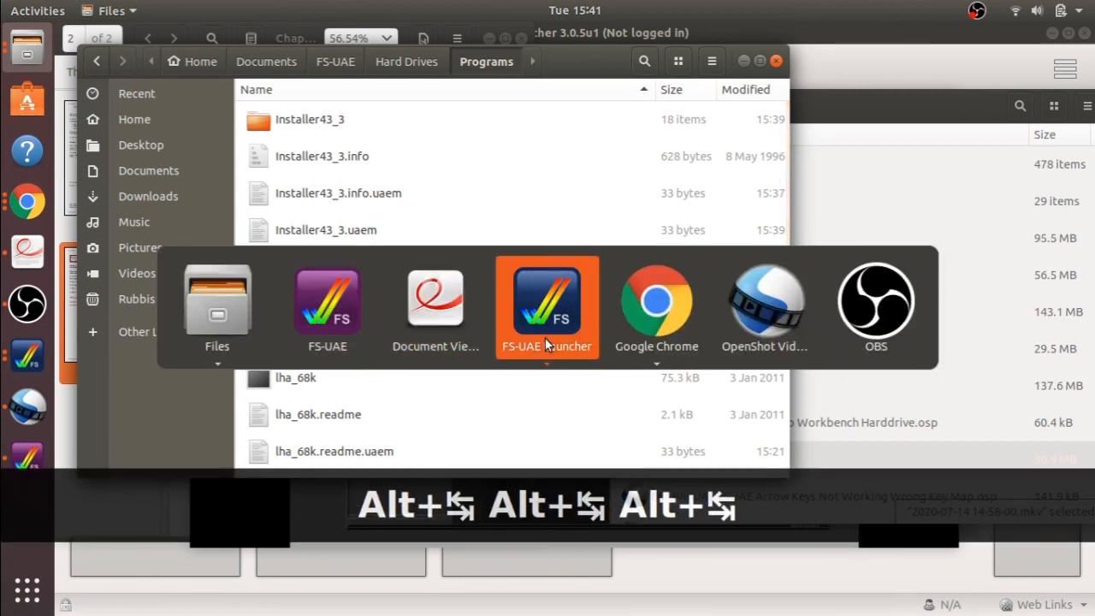
key("alt+Tab")
key("alt+Tab")
key("alt+Tab")
key("alt+Tab")
key("alt+Tab")
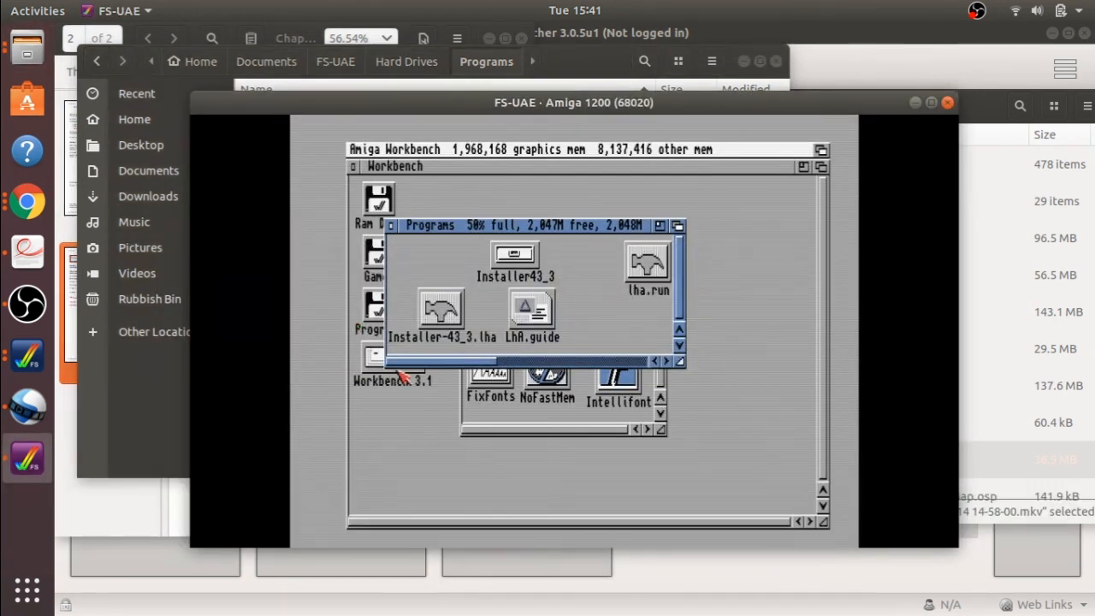
left_click(441, 362)
left_click_drag(439, 364, 683, 364)
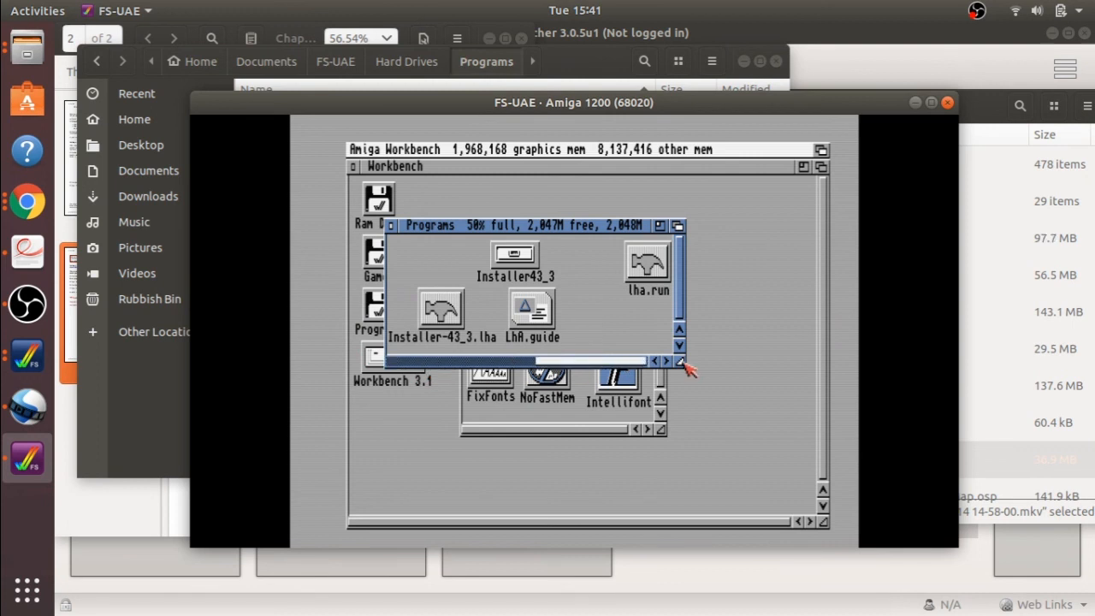
Select the entire contents of the Programs window, delete them and accept the deletion.
right_click(538, 287)
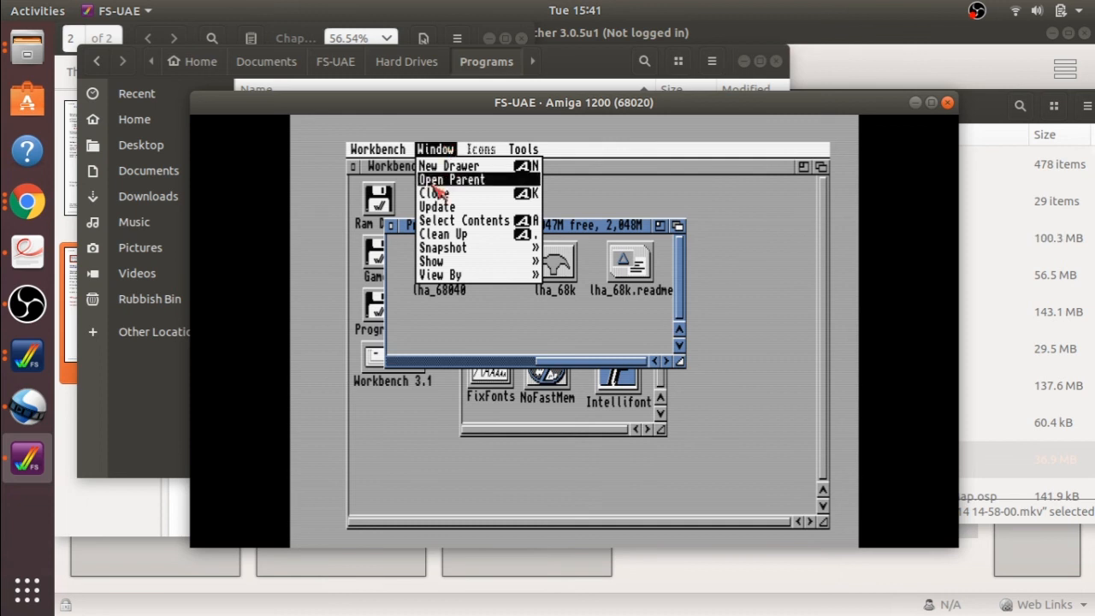
left_click(453, 221)
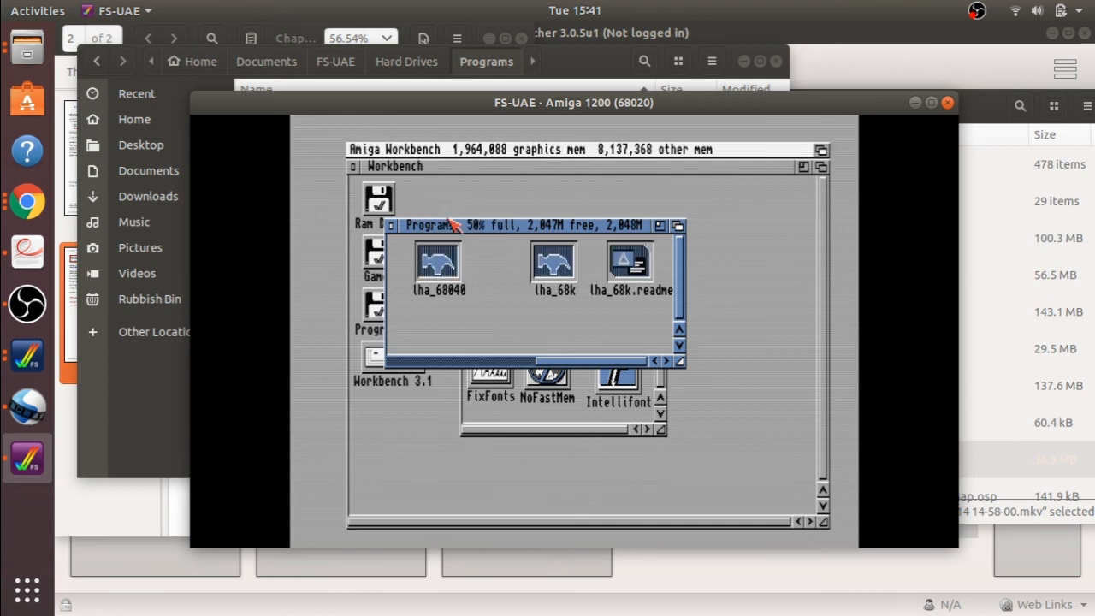
right_click(449, 149)
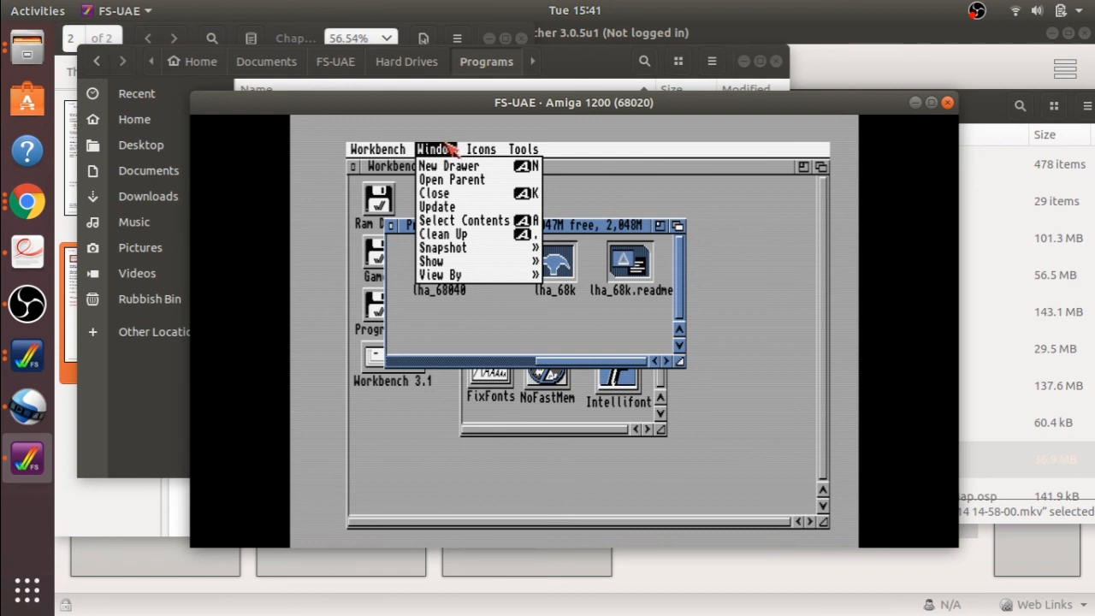
mouse_move(480, 149)
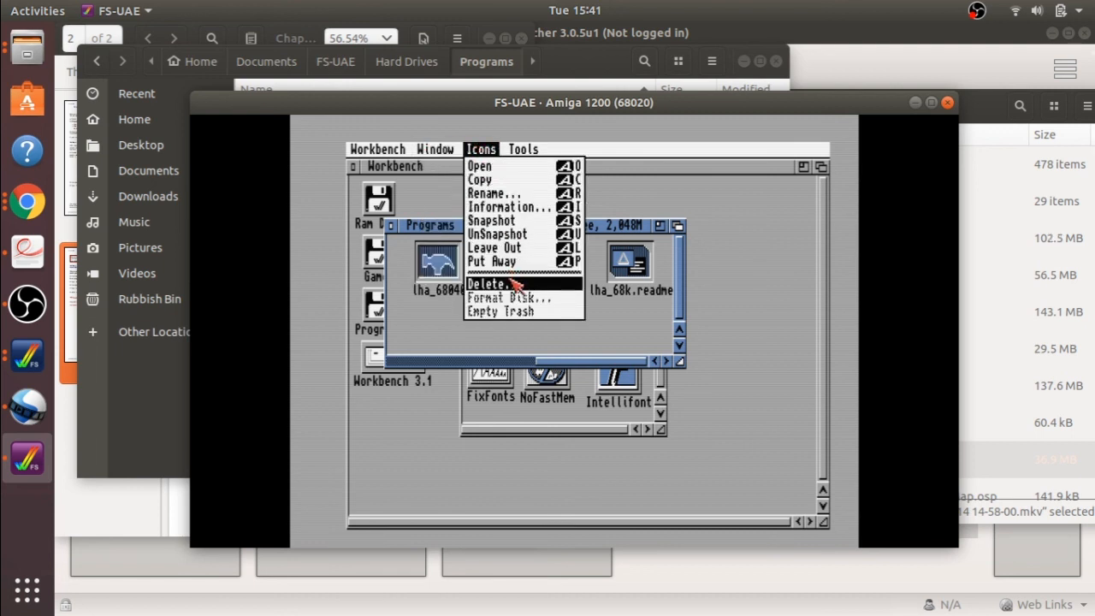
left_click(516, 284)
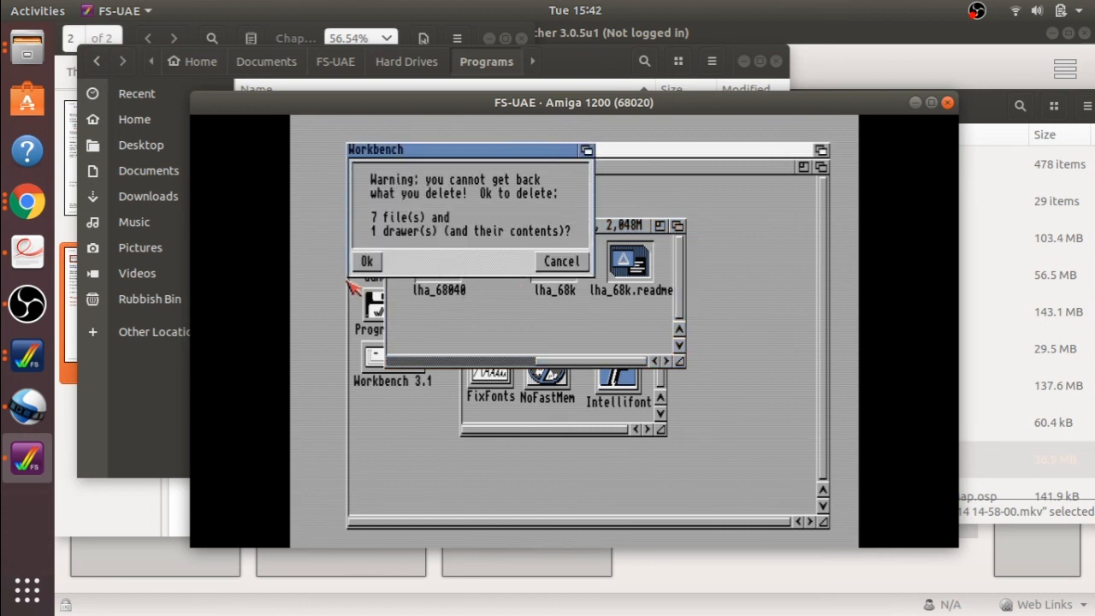
left_click(368, 262)
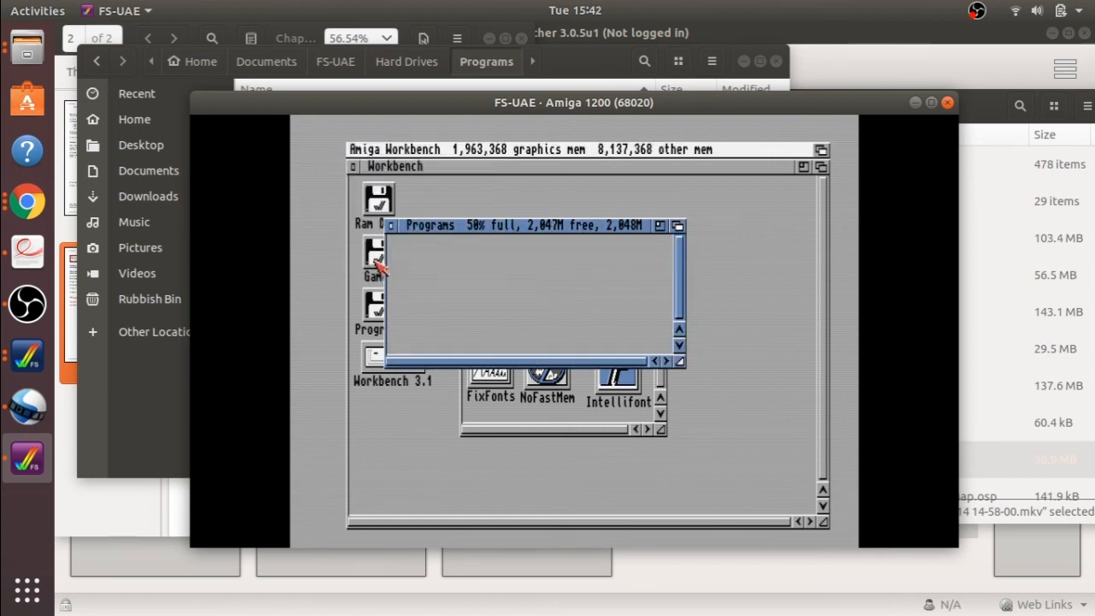